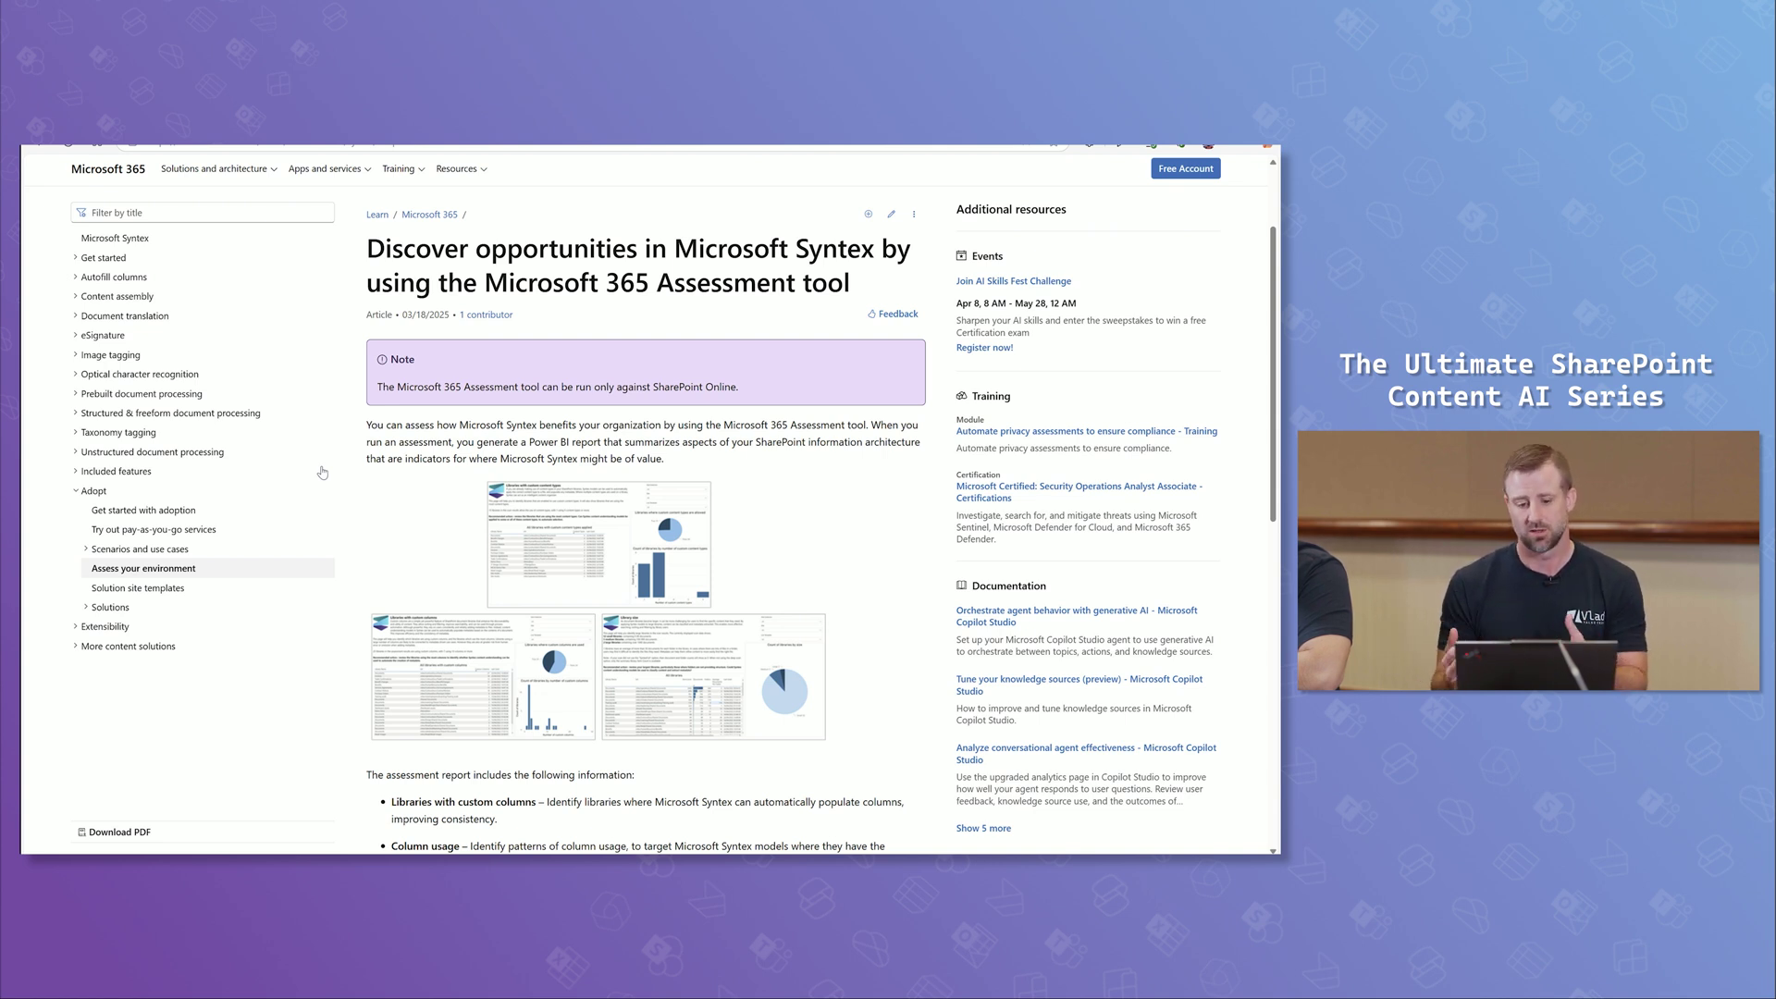
# Annotate the five 'Run the assessment' steps: documentation, download, authentication, permissions and Syntex assessment.
pyautogui.scroll(-3, 322, 473)
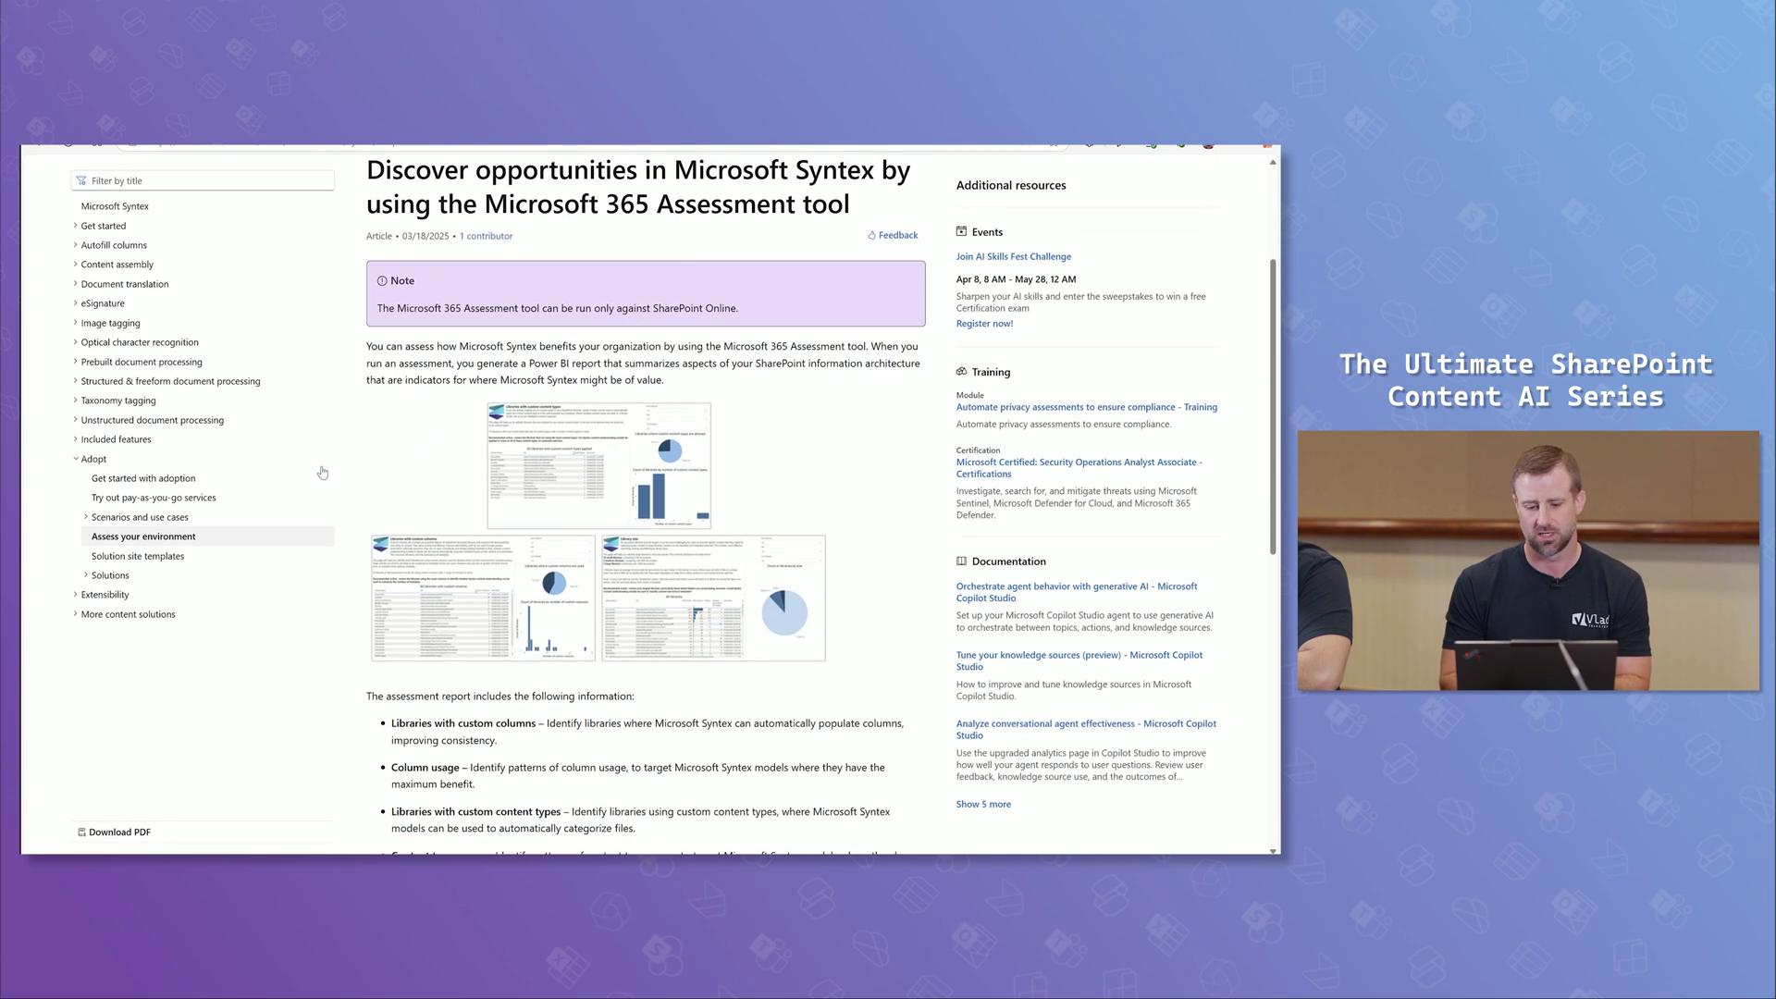
pyautogui.scroll(3, 322, 473)
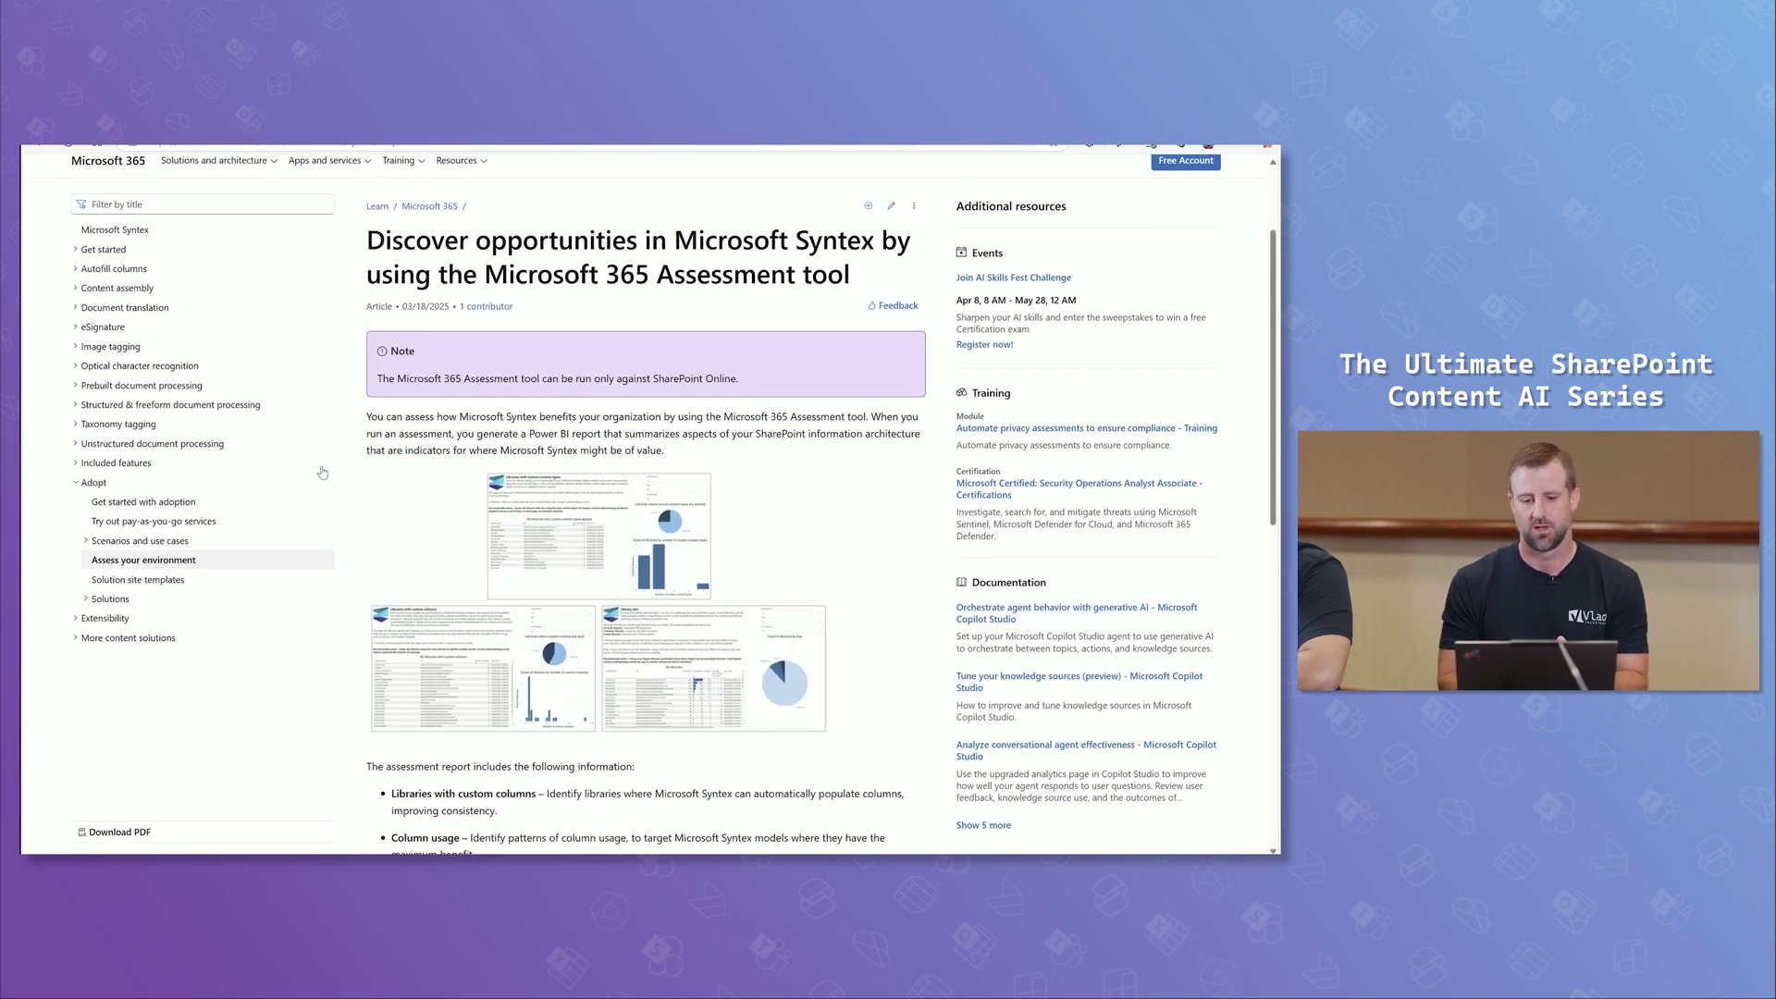
pyautogui.scroll(-9, 321, 473)
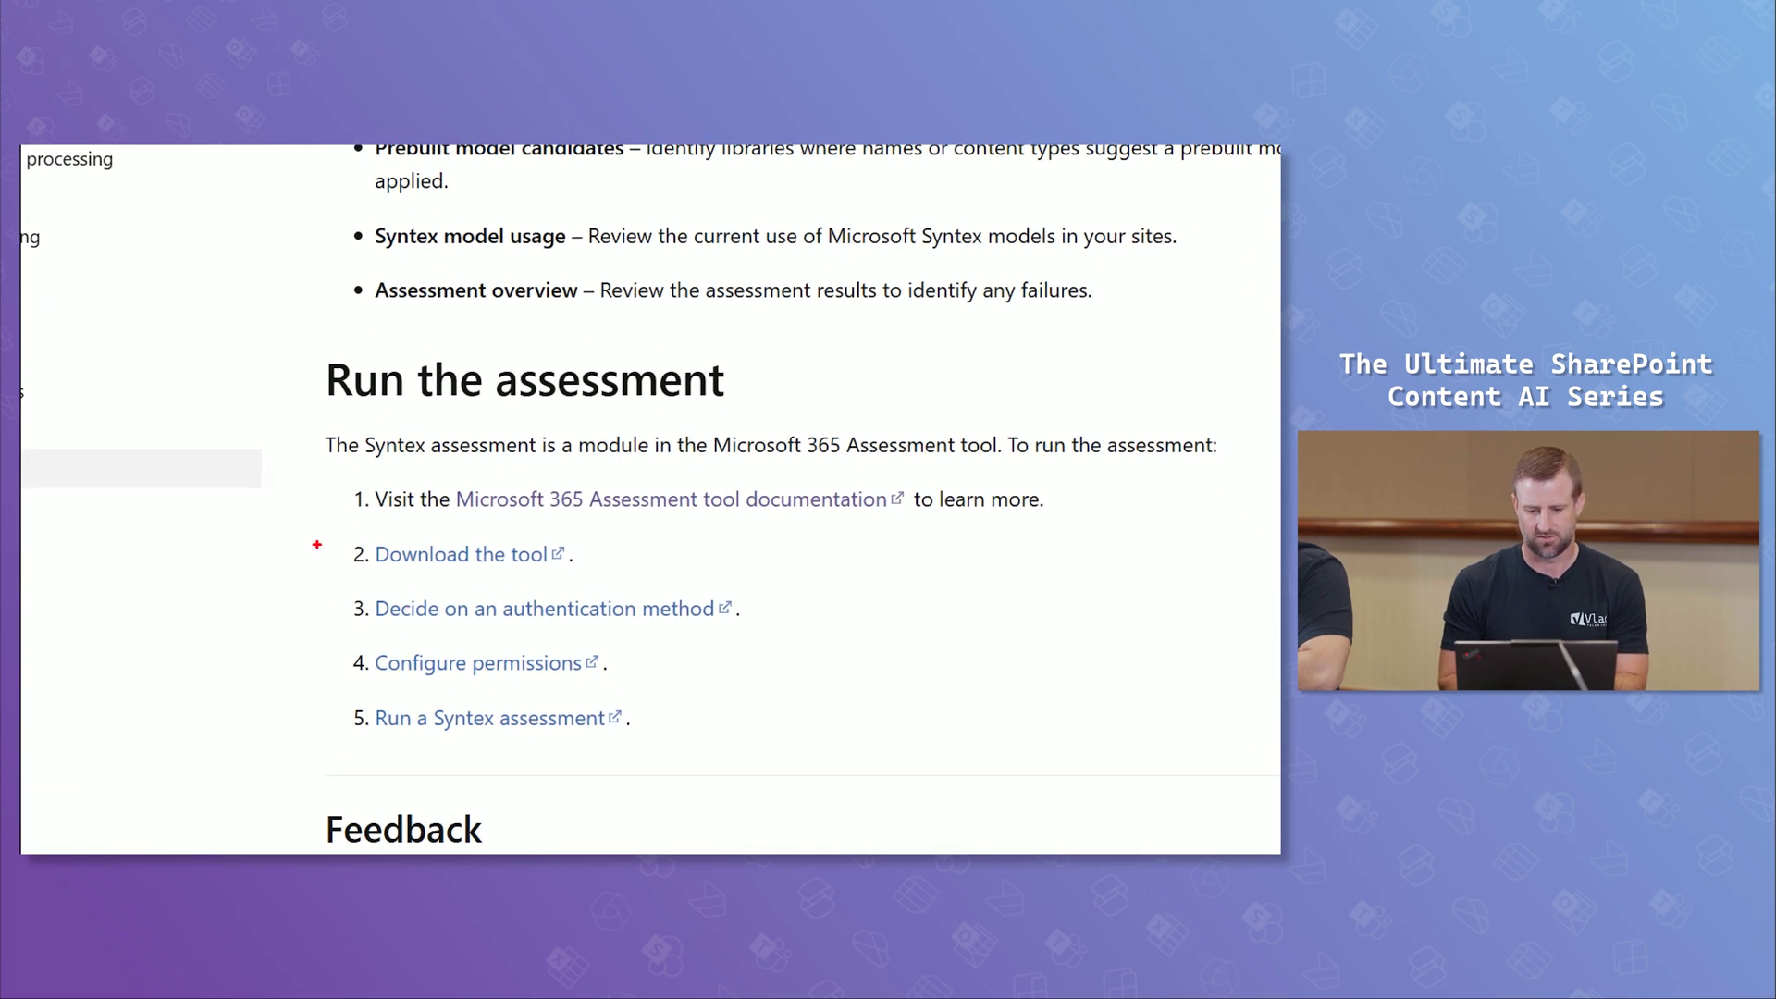
pyautogui.moveTo(252, 533); pyautogui.dragTo(356, 496)
pyautogui.moveTo(333, 473); pyautogui.dragTo(353, 512)
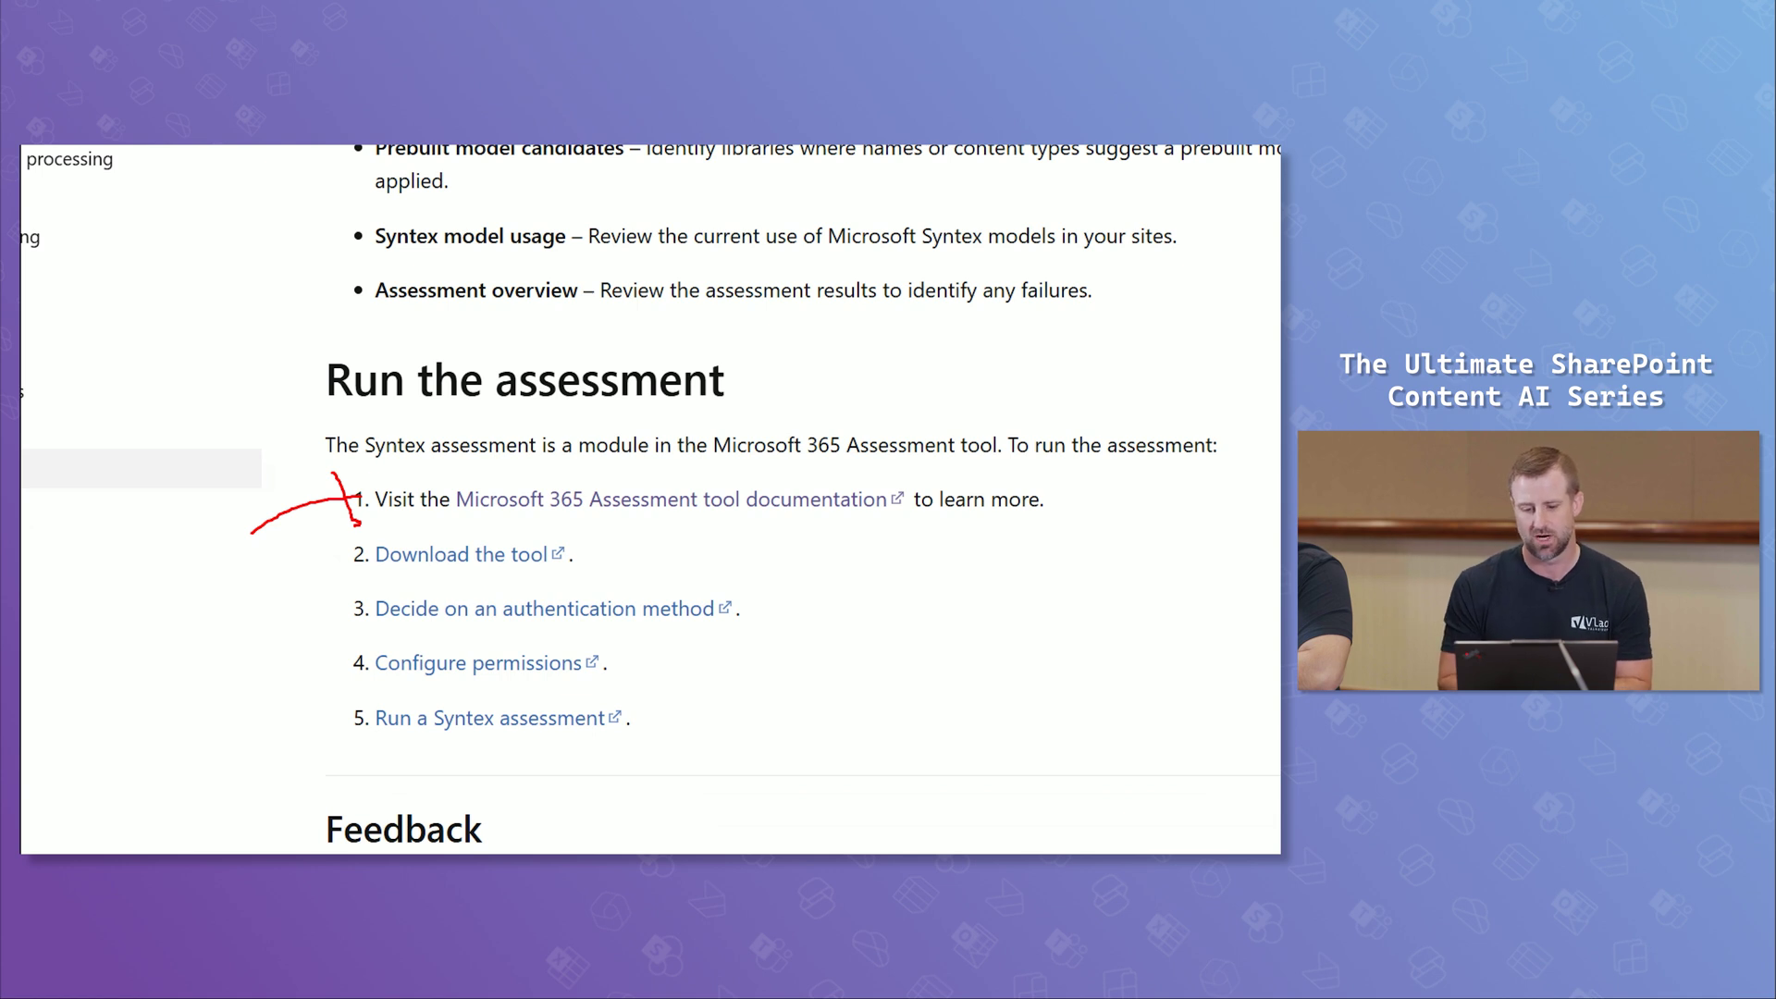
pyautogui.moveTo(558, 574); pyautogui.dragTo(627, 543)
pyautogui.moveTo(721, 642); pyautogui.dragTo(765, 621)
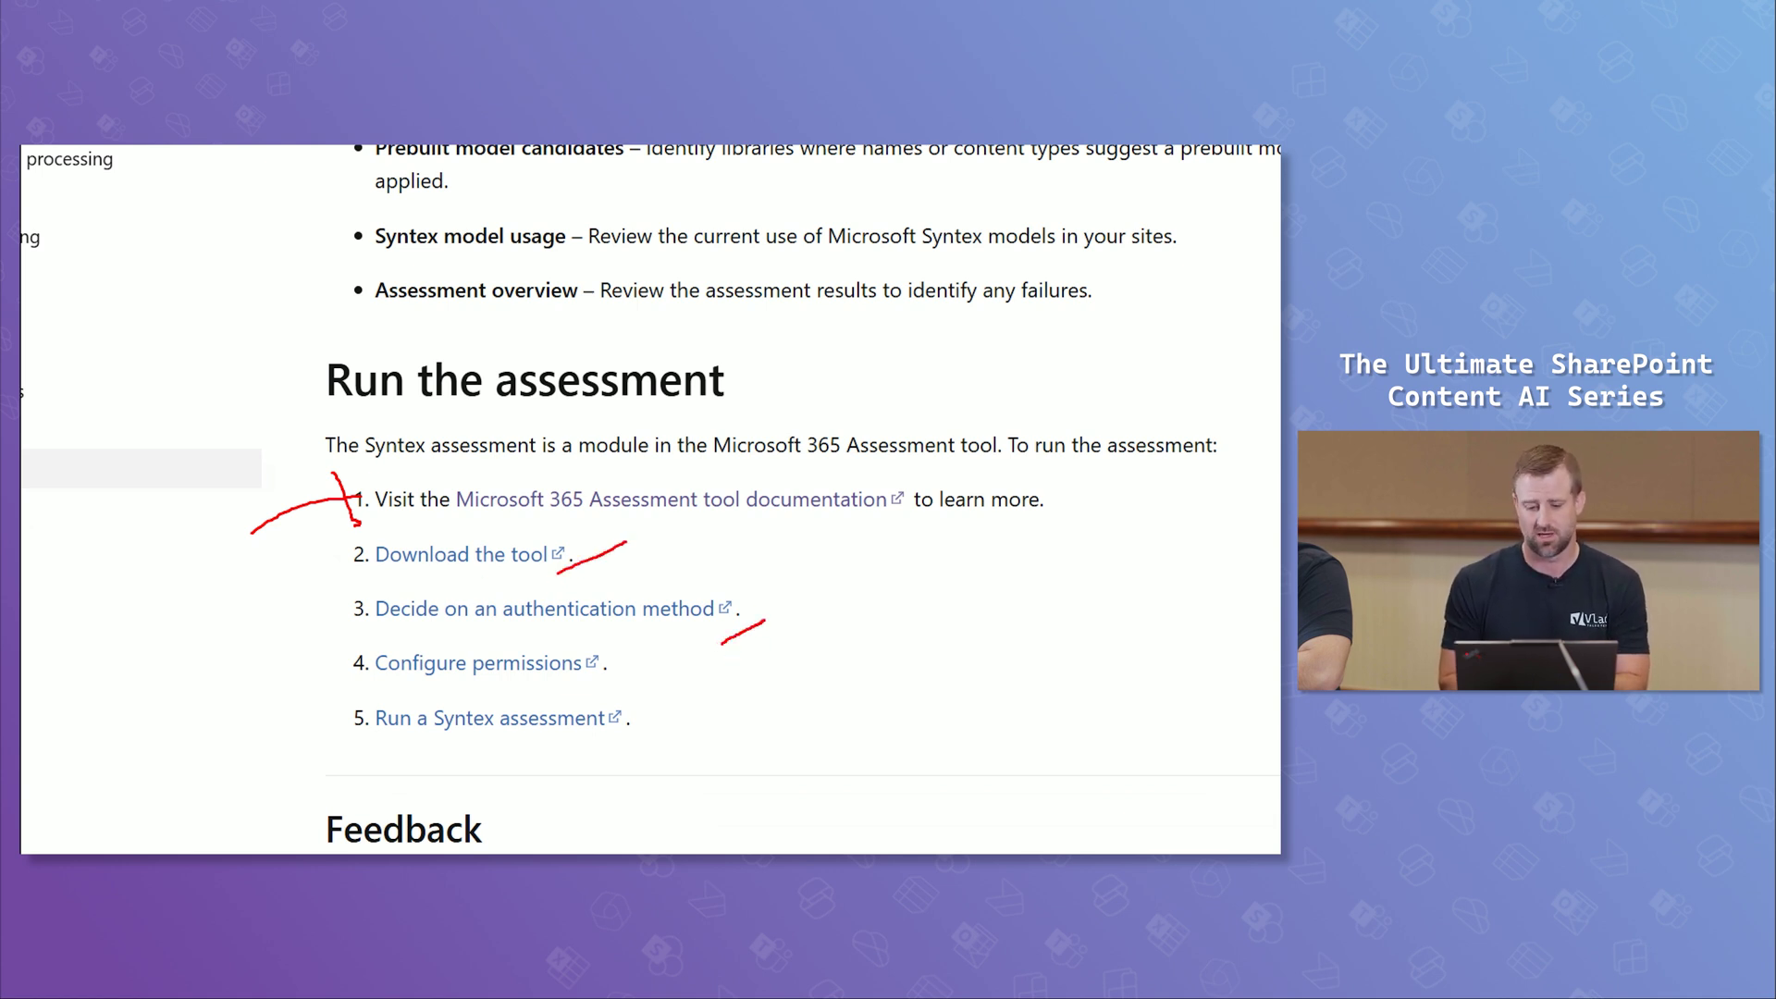
pyautogui.moveTo(593, 694); pyautogui.dragTo(654, 662)
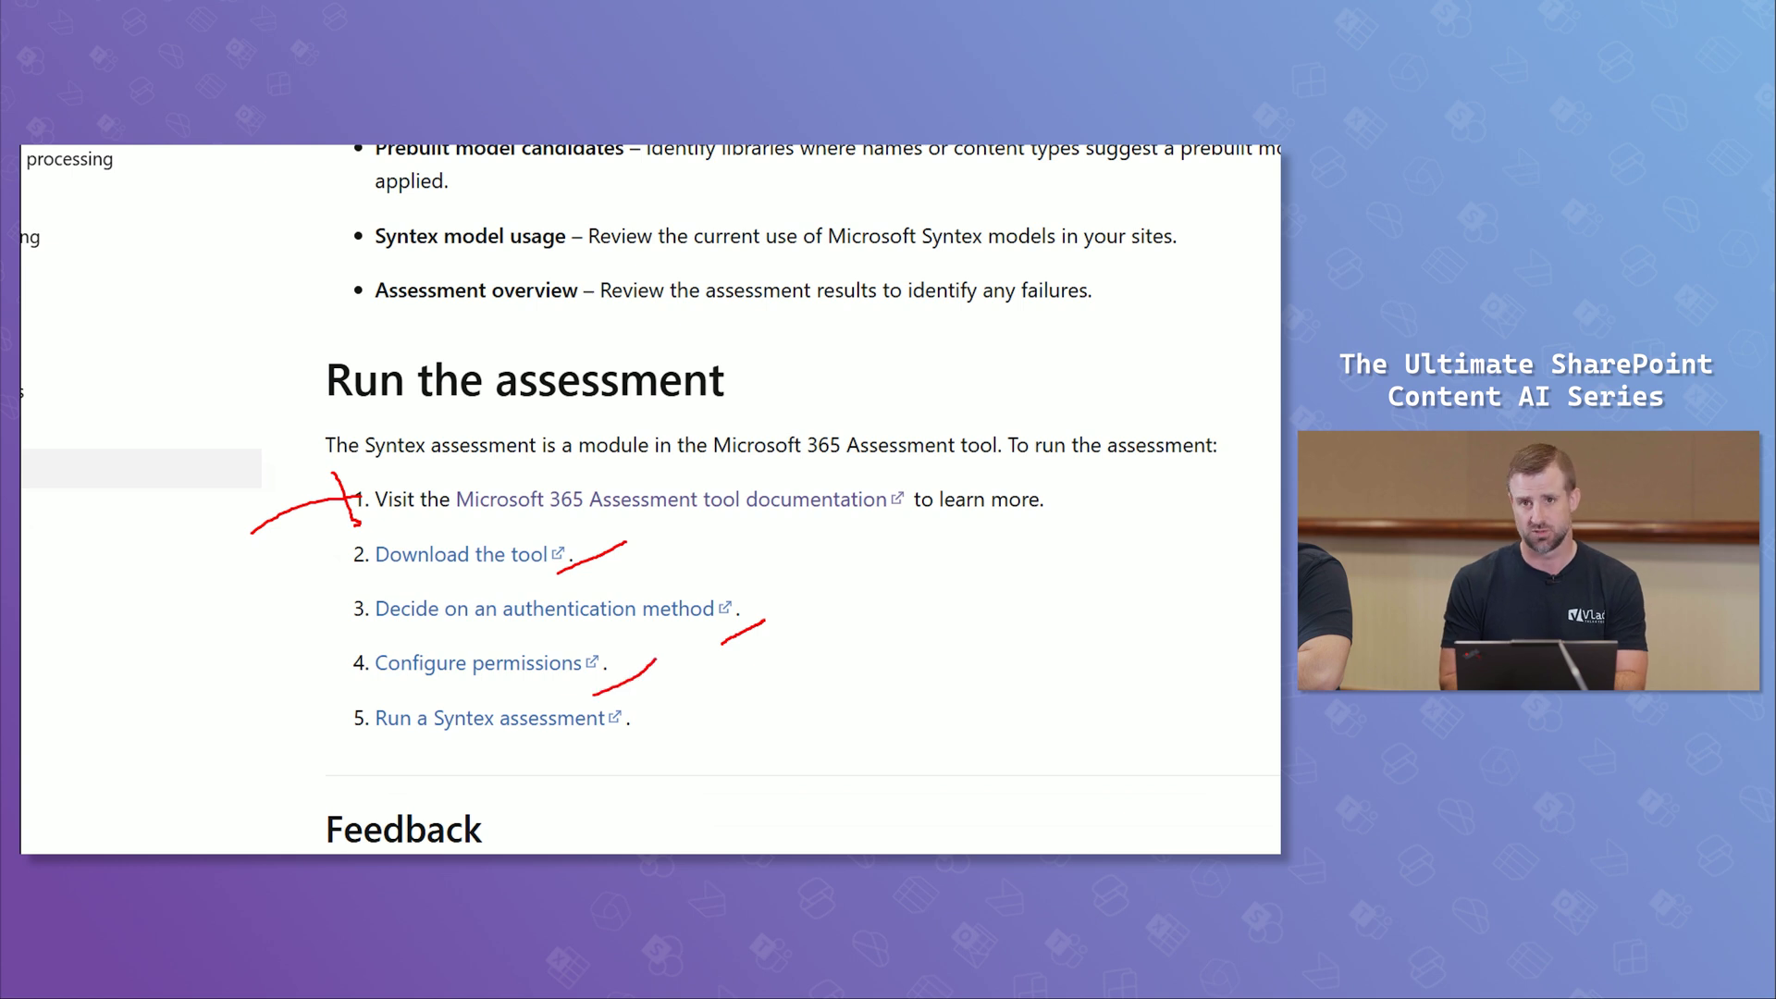
pyautogui.moveTo(630, 748); pyautogui.dragTo(675, 703)
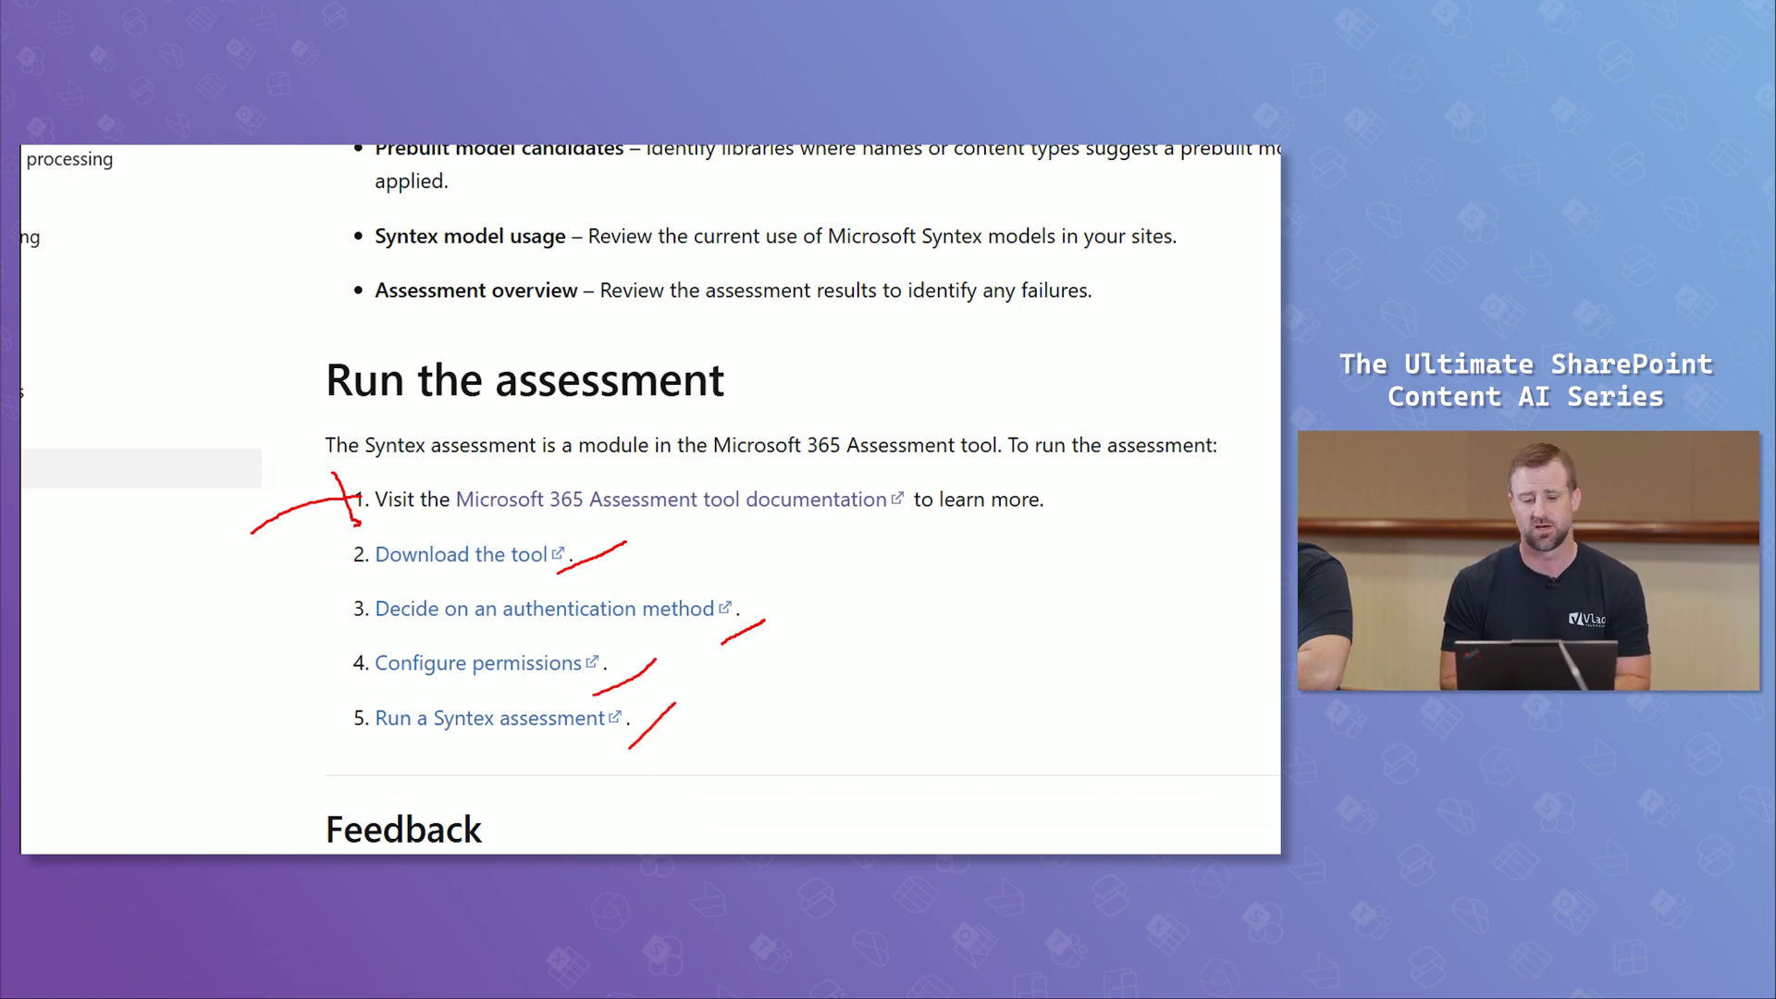
pyautogui.press('Escape')
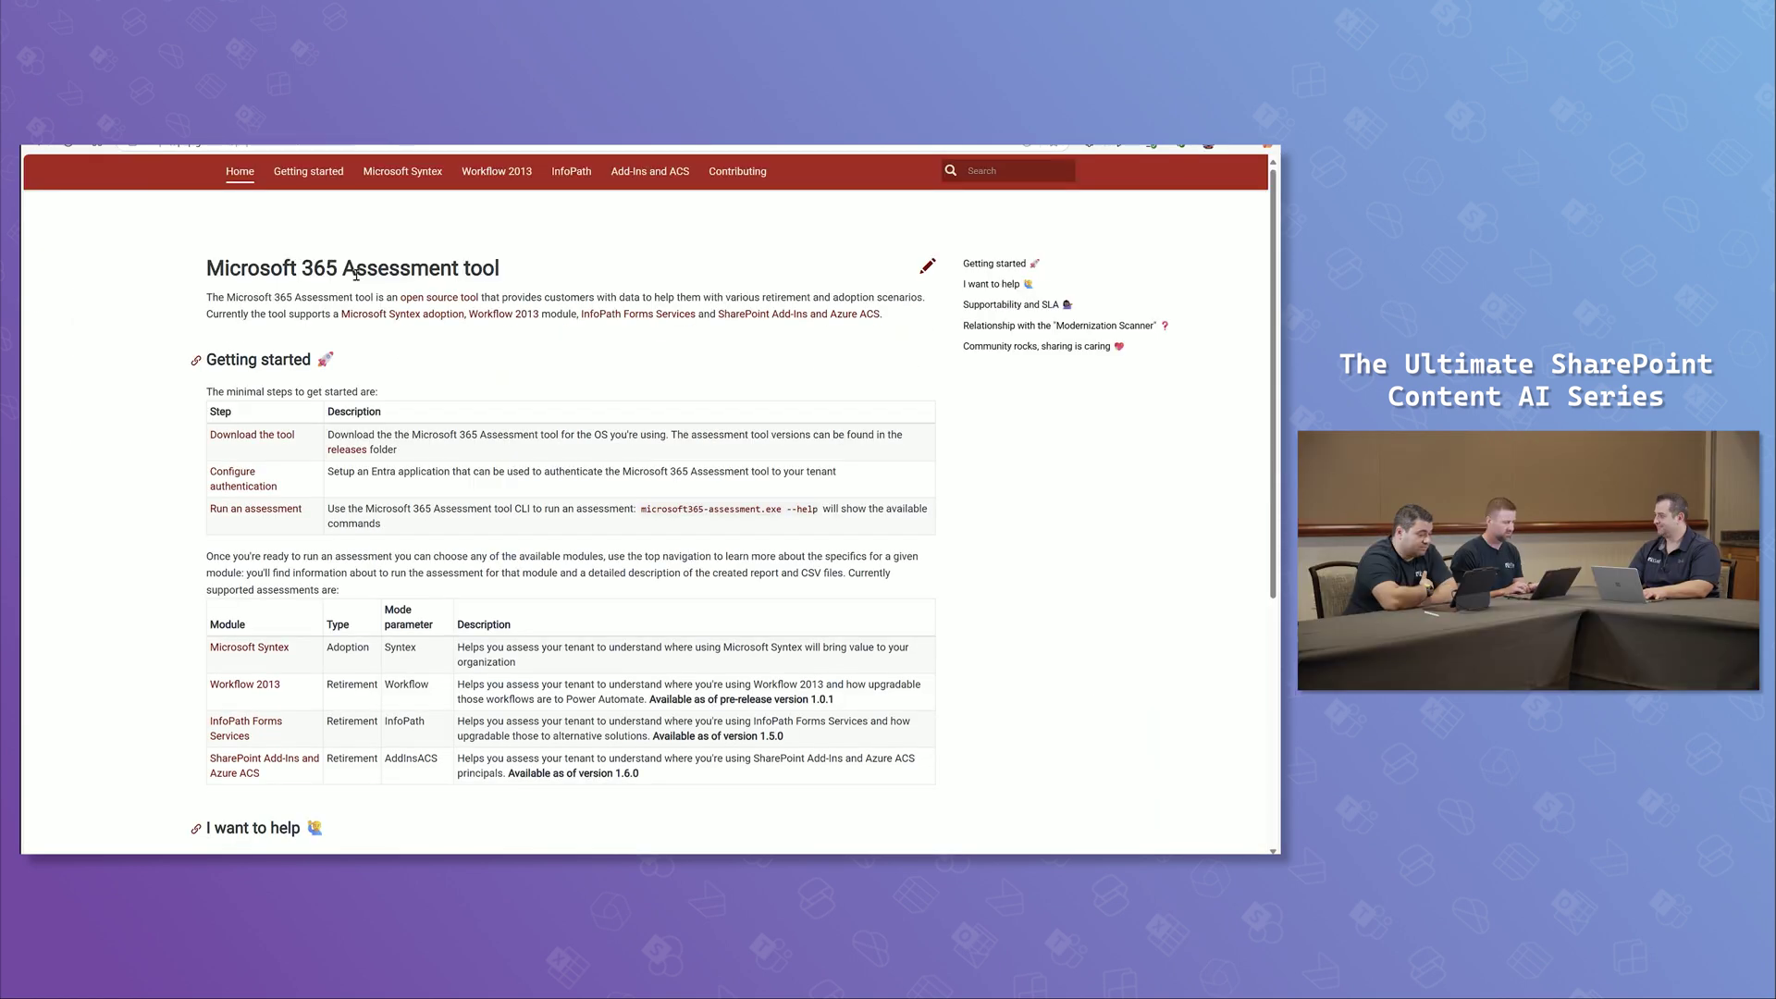
# Underline the Download the tool step and the Workflow 2013, InfoPath and Syntex modules, then bring up the M365 Assessment folder.
pyautogui.hotkey('ctrl', '1')
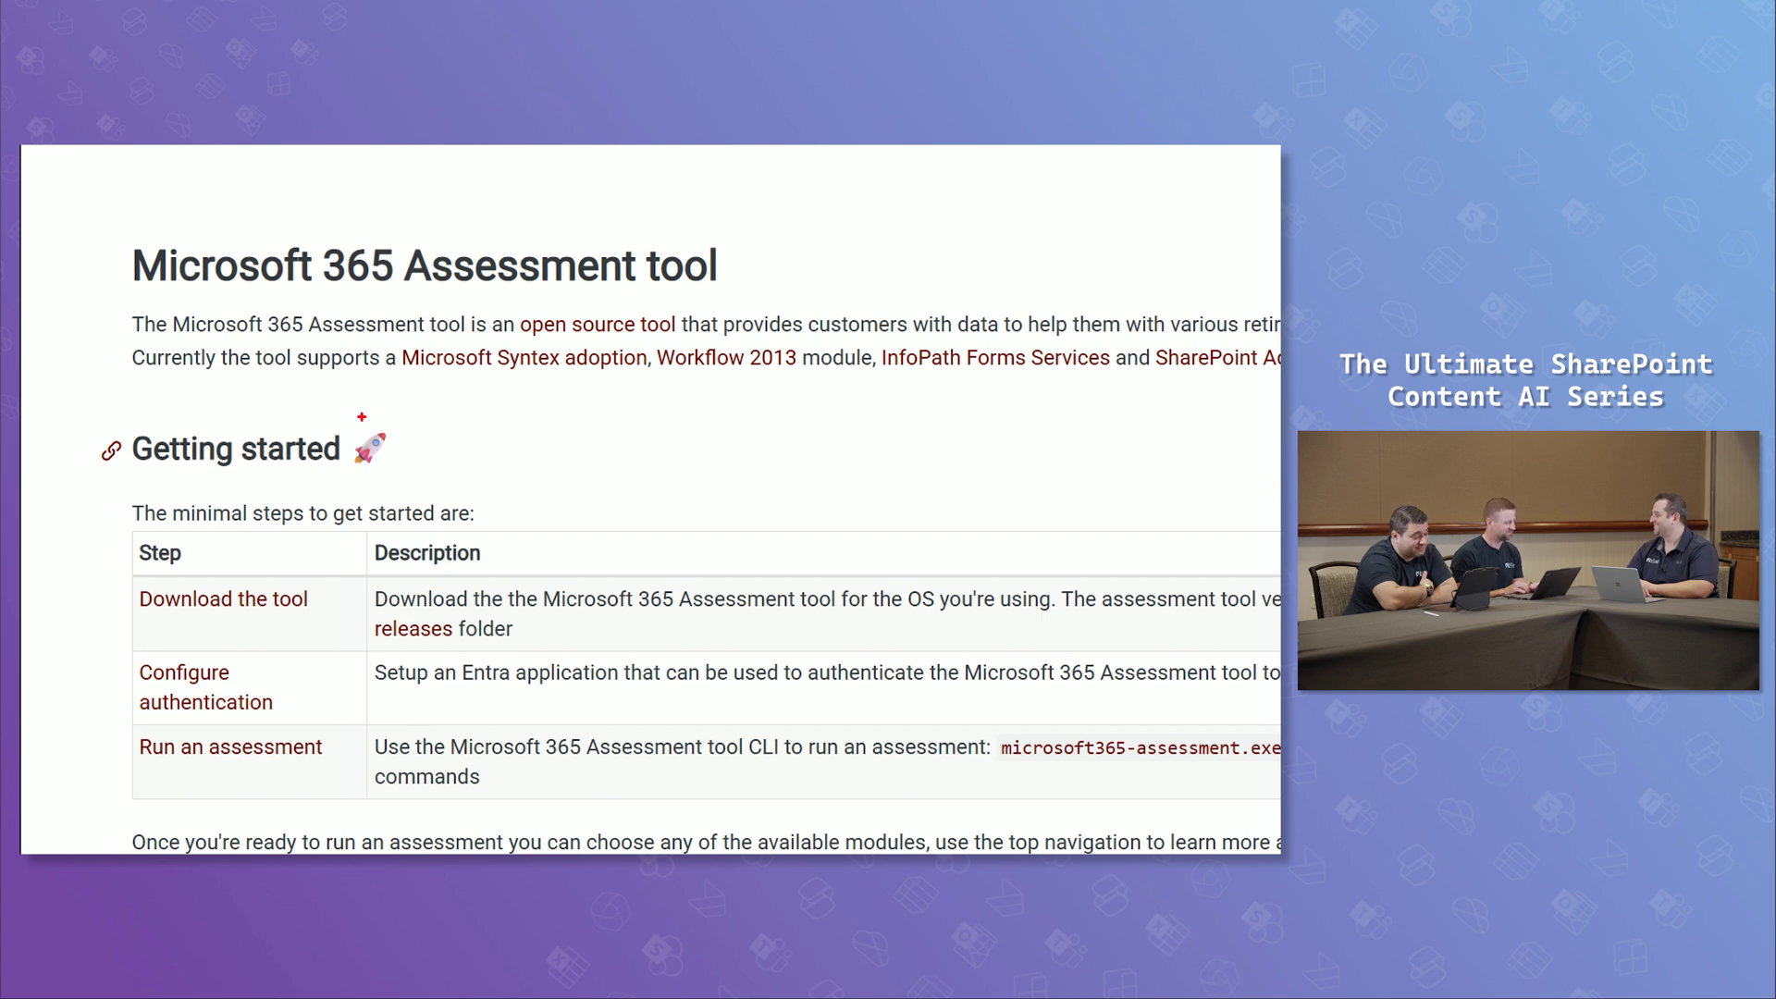
pyautogui.moveTo(125, 635); pyautogui.dragTo(539, 650)
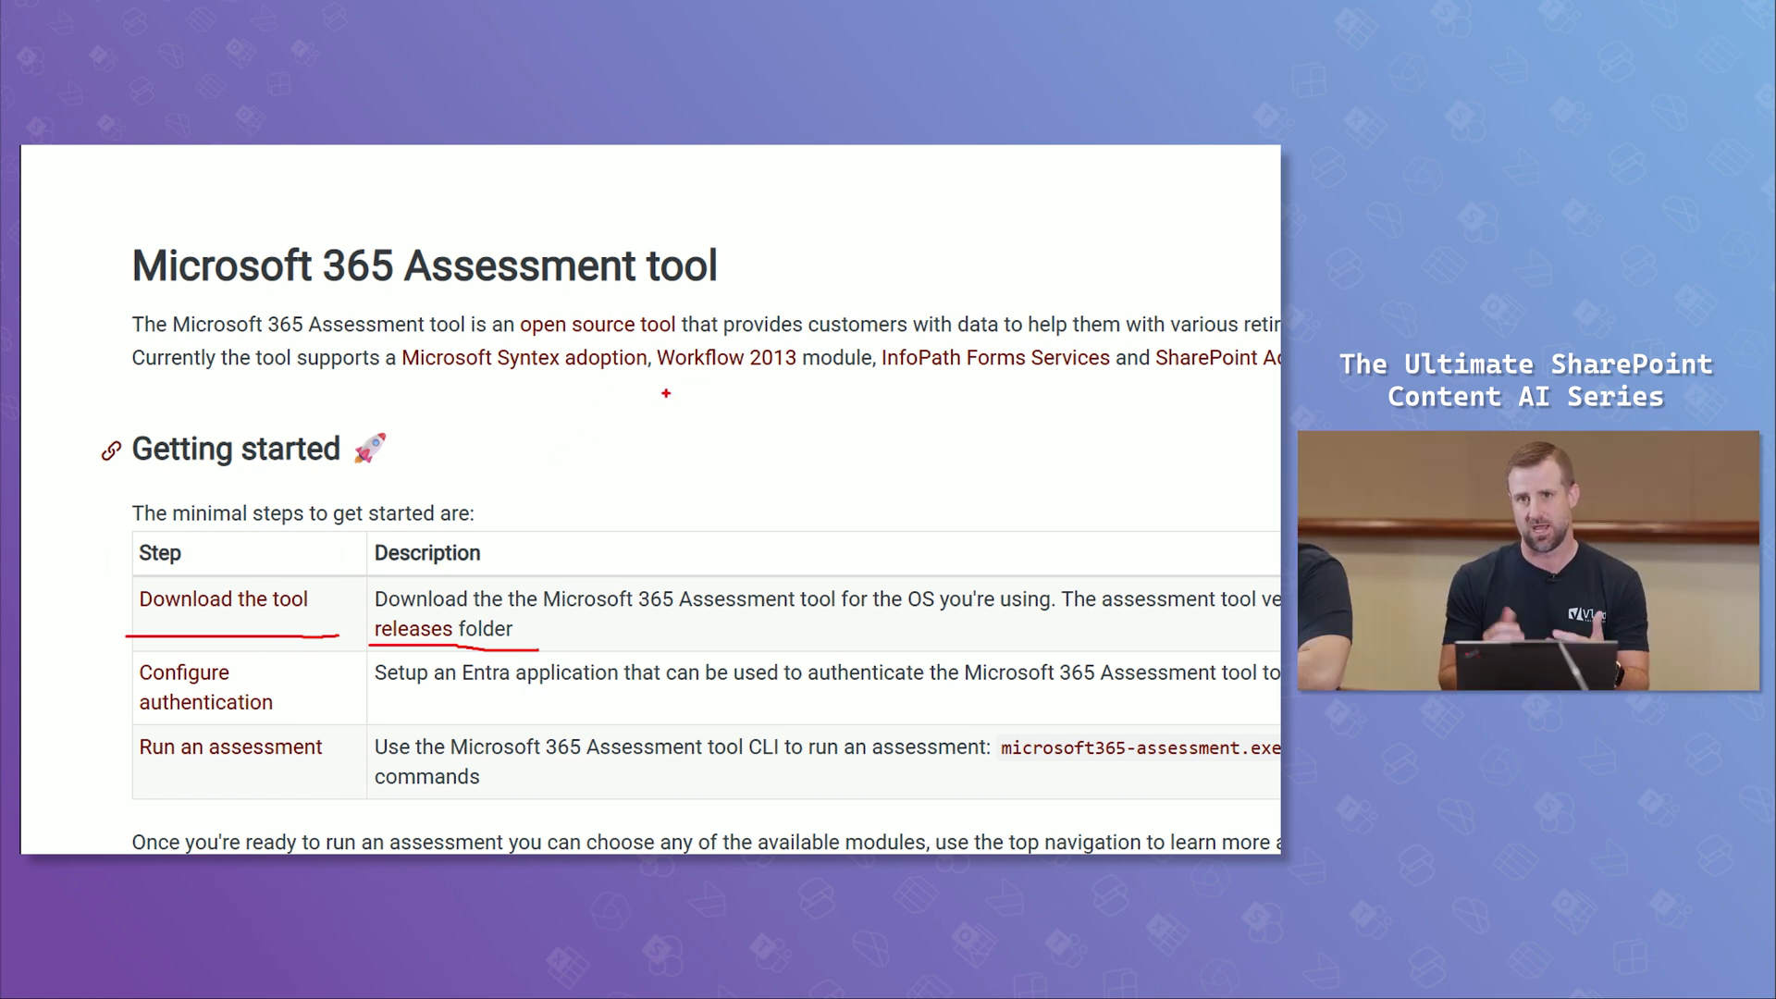
pyautogui.moveTo(674, 382); pyautogui.dragTo(820, 390)
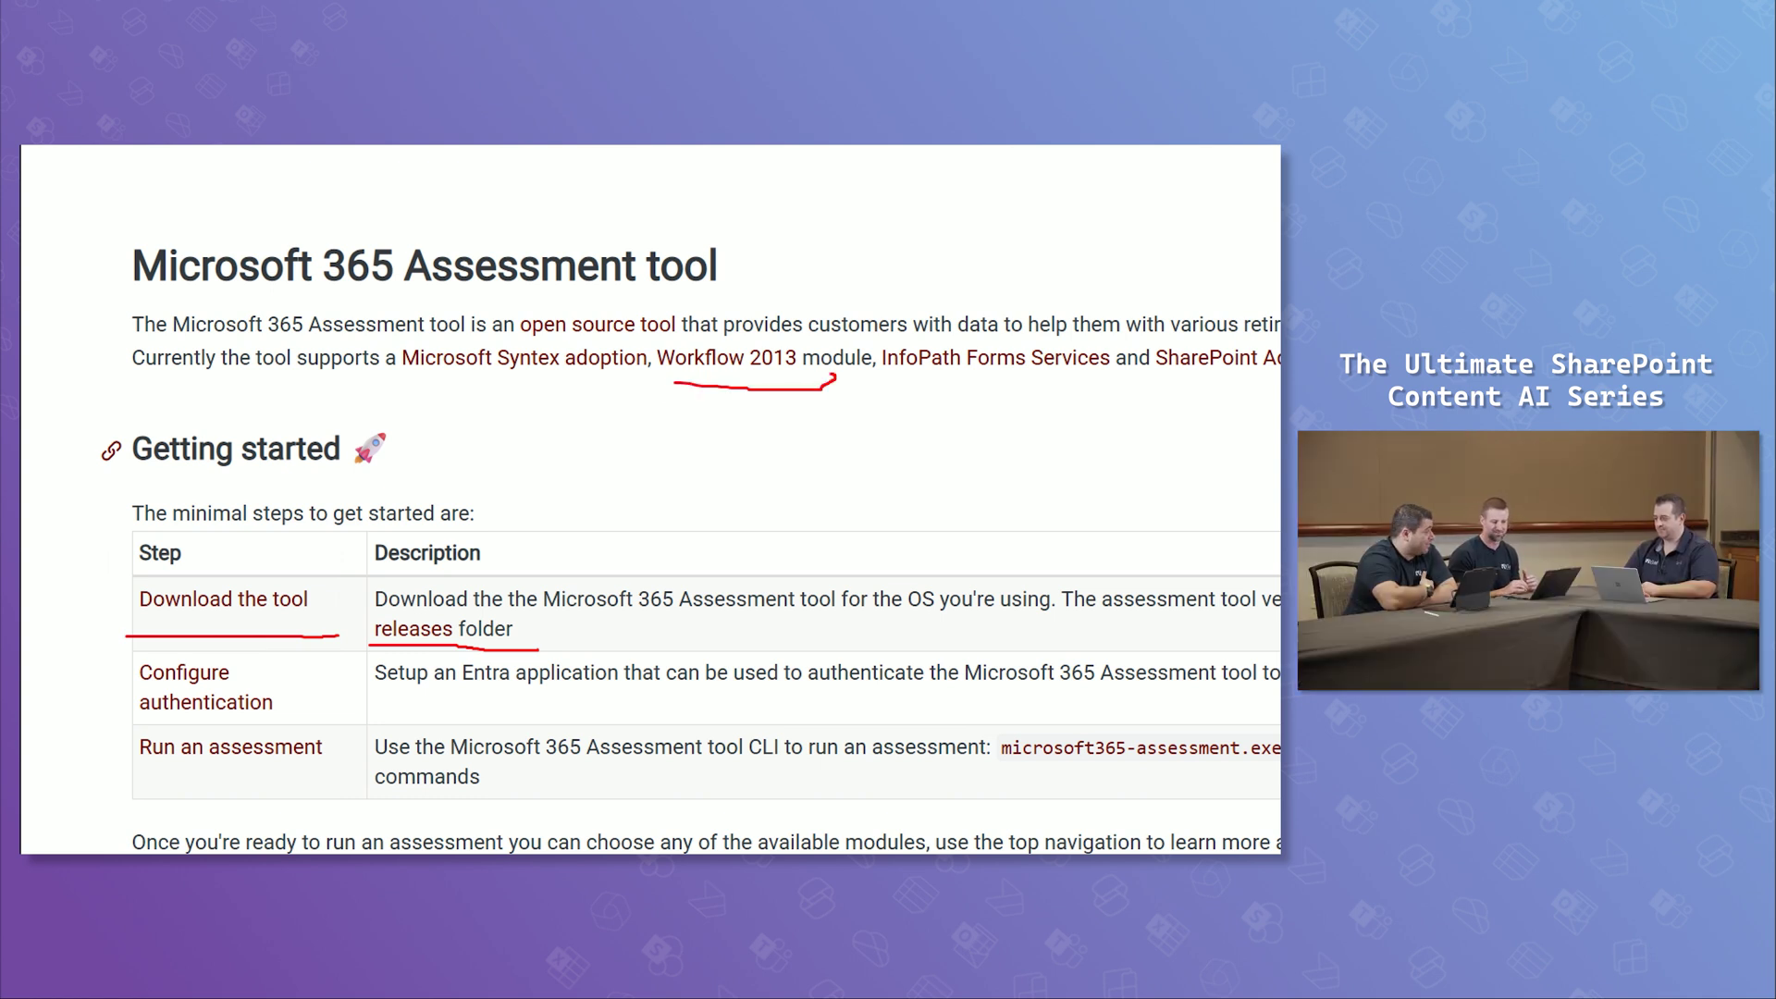
pyautogui.moveTo(911, 389); pyautogui.dragTo(1095, 390)
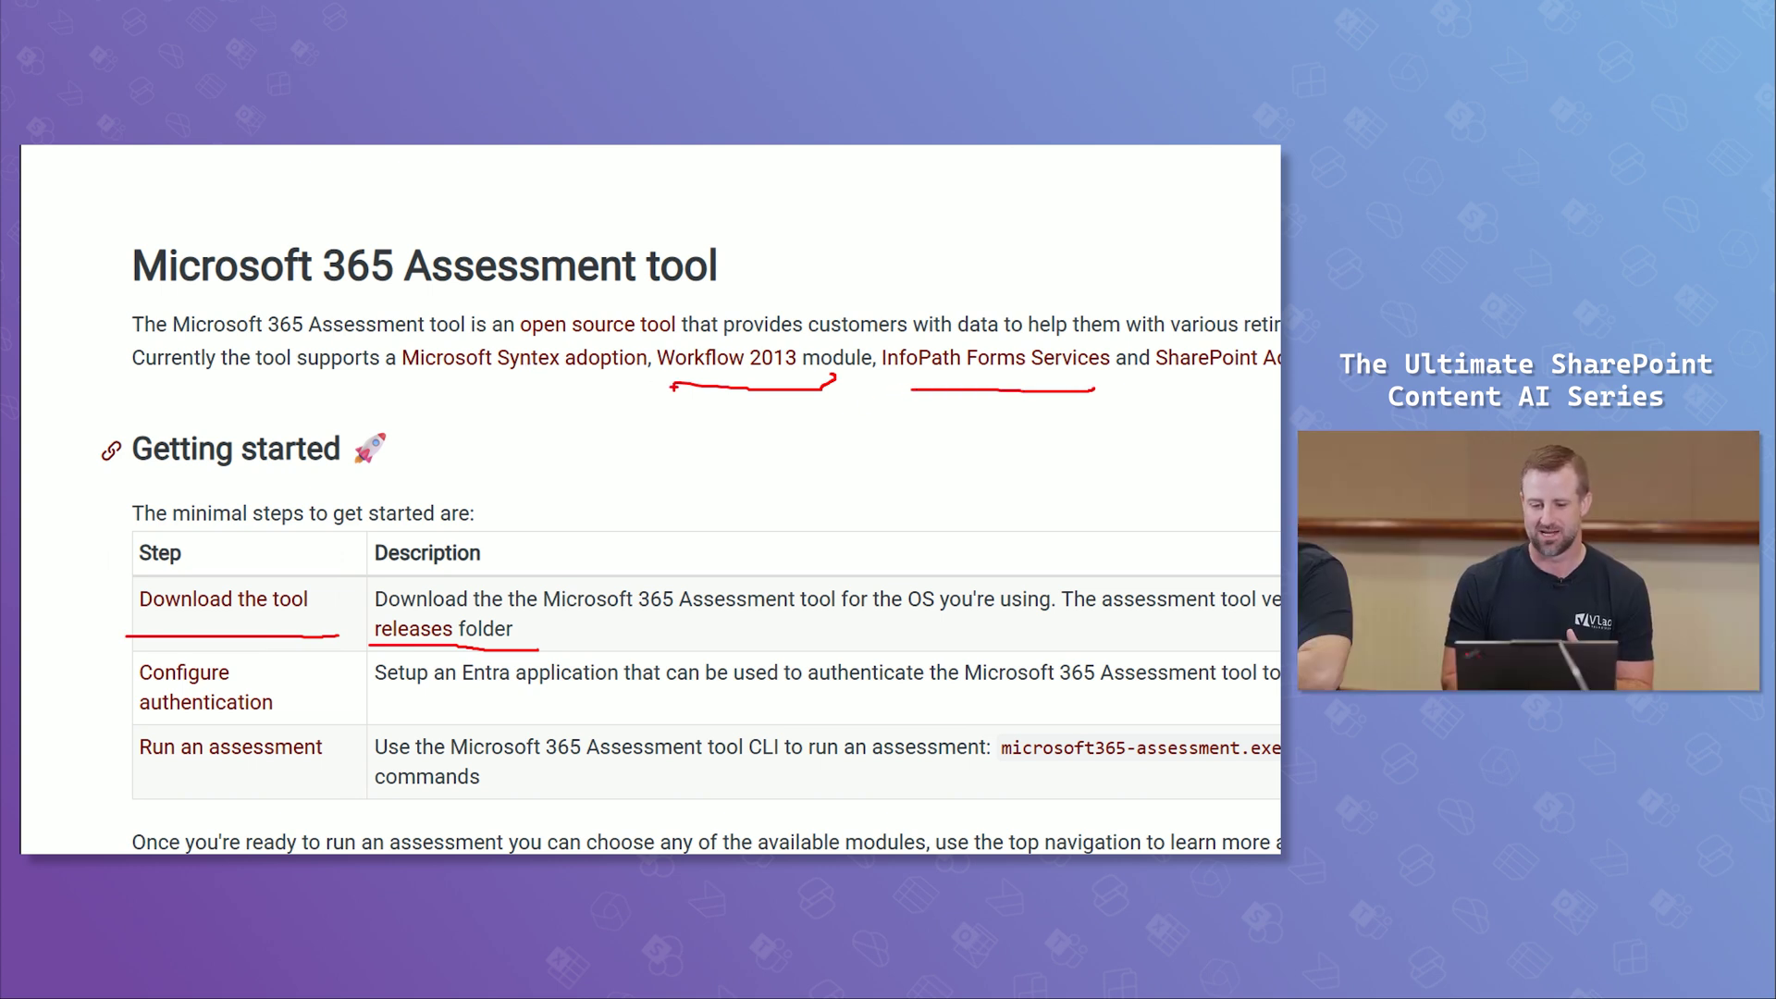
pyautogui.moveTo(672, 387)
pyautogui.mouseDown()
pyautogui.moveTo(499, 409)
pyautogui.moveTo(388, 375)
pyautogui.mouseUp()
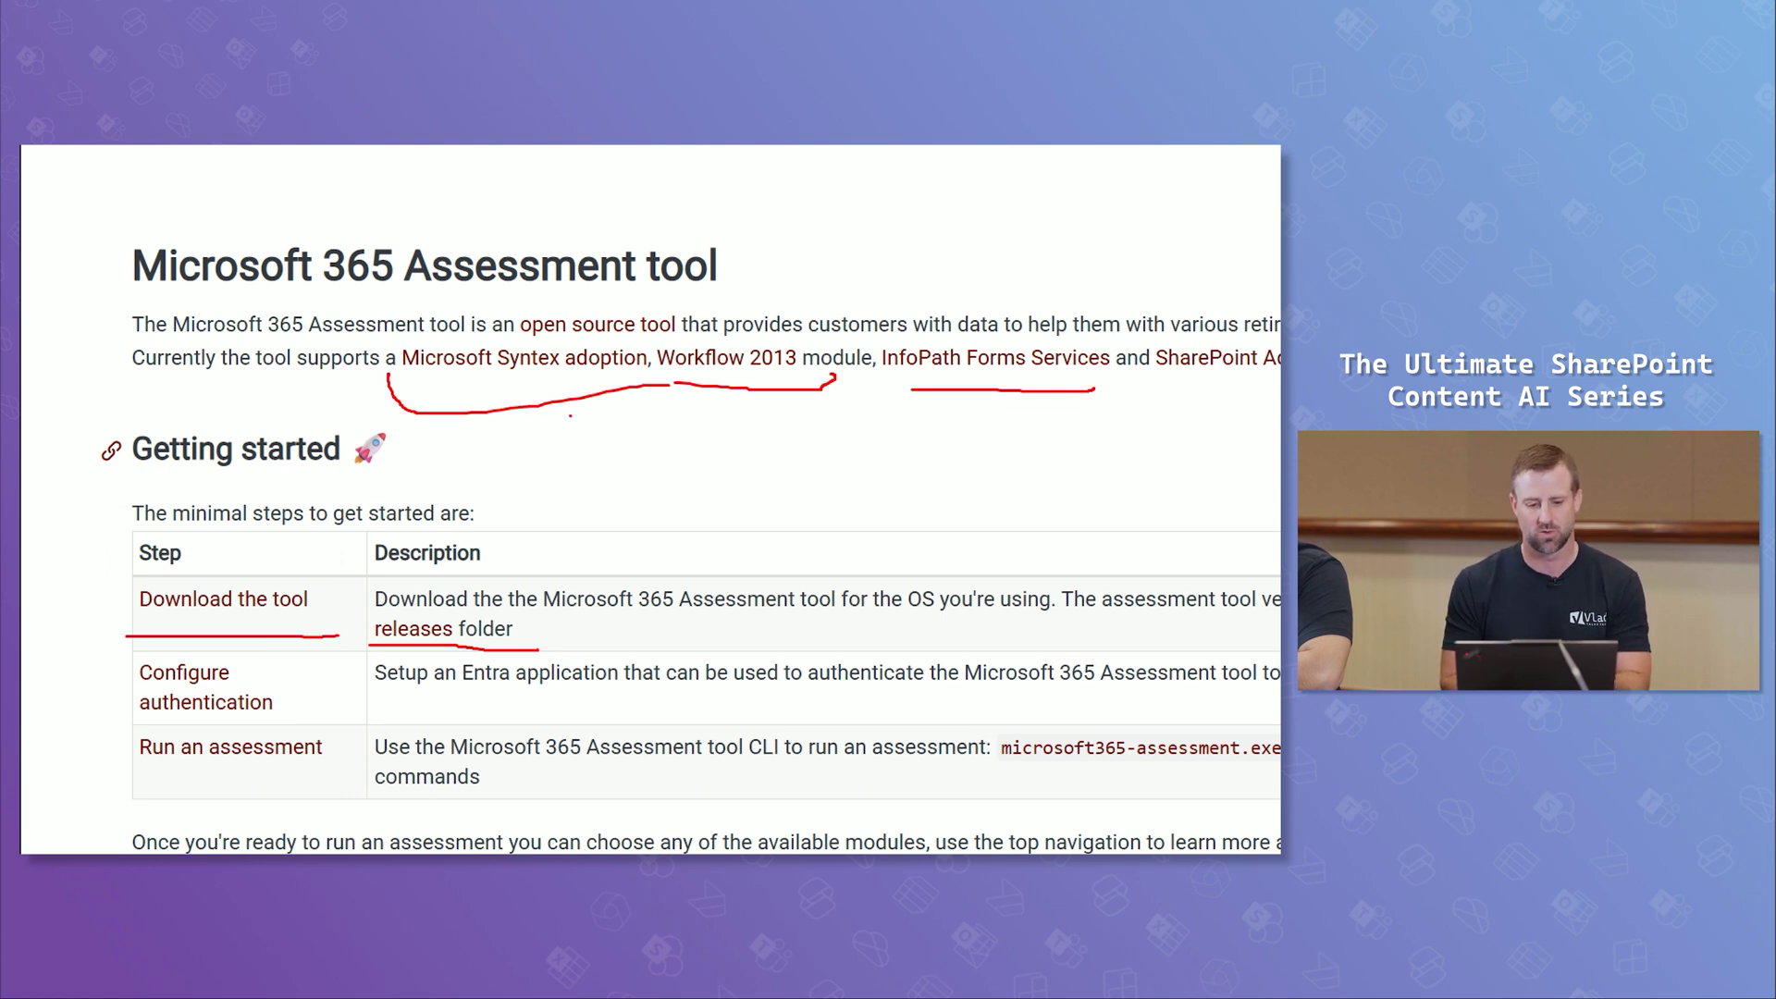
pyautogui.press('Escape')
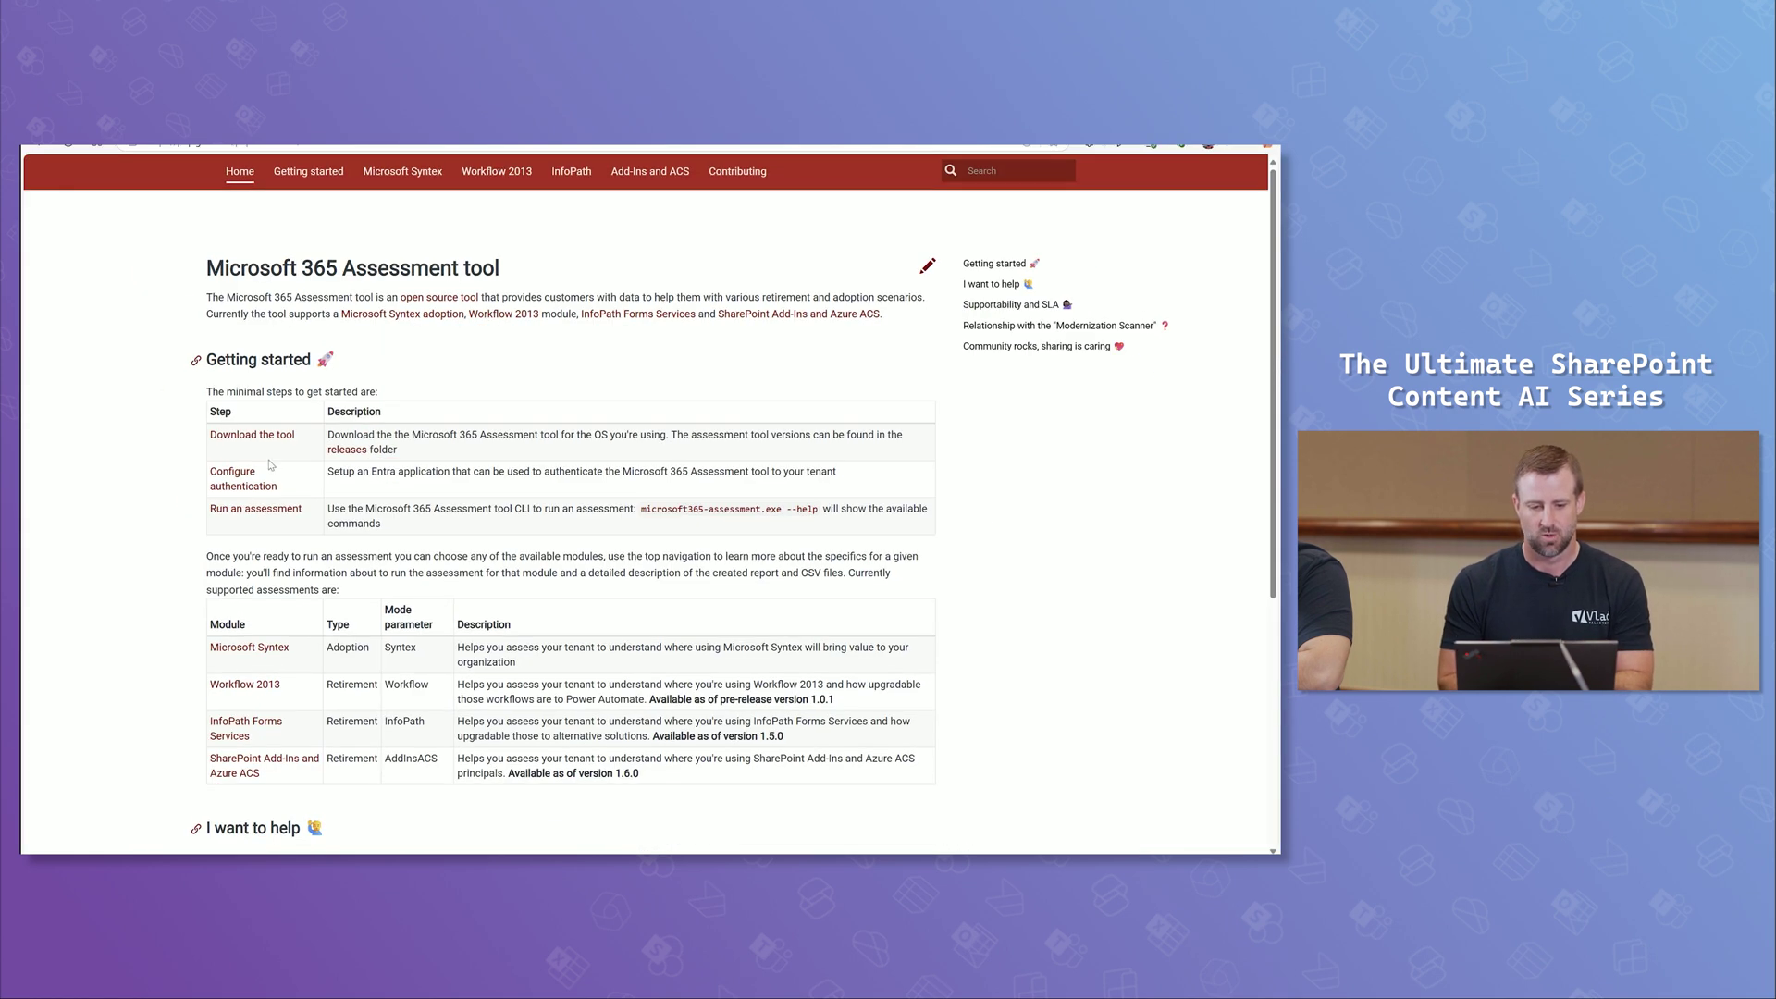
pyautogui.hotkey('alt', 'Tab')
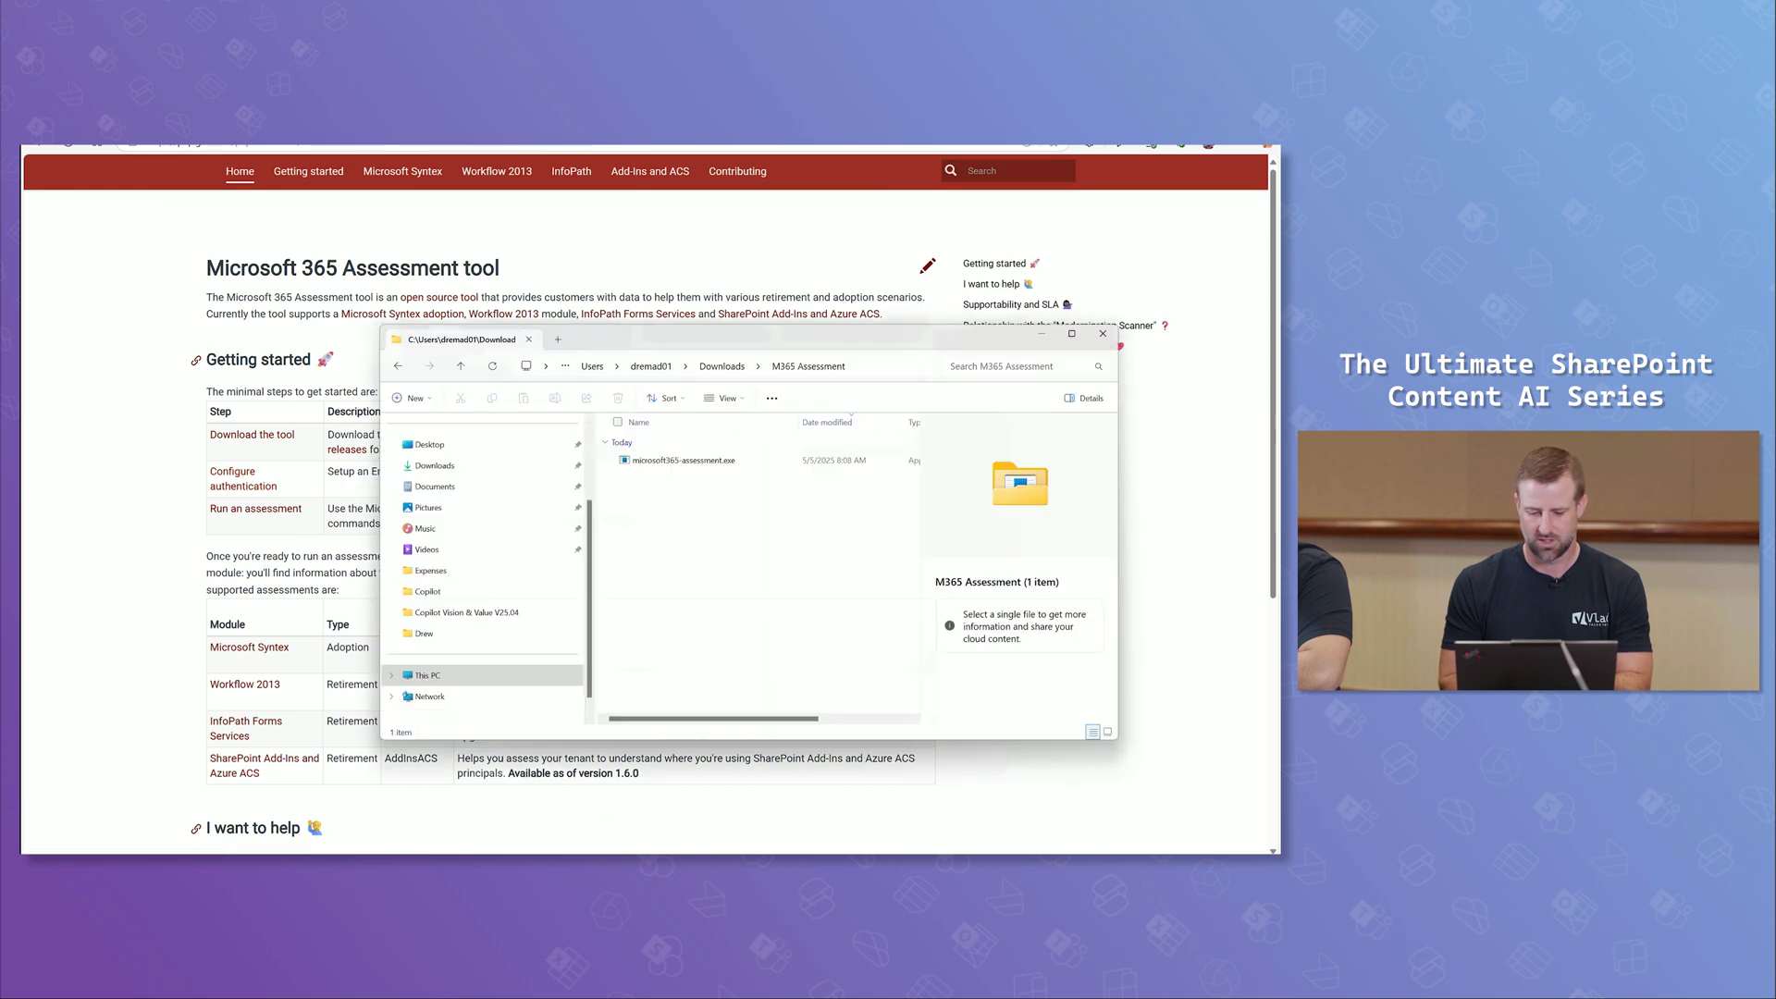
# Mark the downloaded microsoft365-assessment.exe, leave File Explorer, and open the Configure authentication page.
pyautogui.hotkey('ctrl', '1')
pyautogui.moveTo(785, 416)
pyautogui.mouseDown()
pyautogui.moveTo(504, 389)
pyautogui.moveTo(756, 393)
pyautogui.mouseUp()
pyautogui.press('Escape')
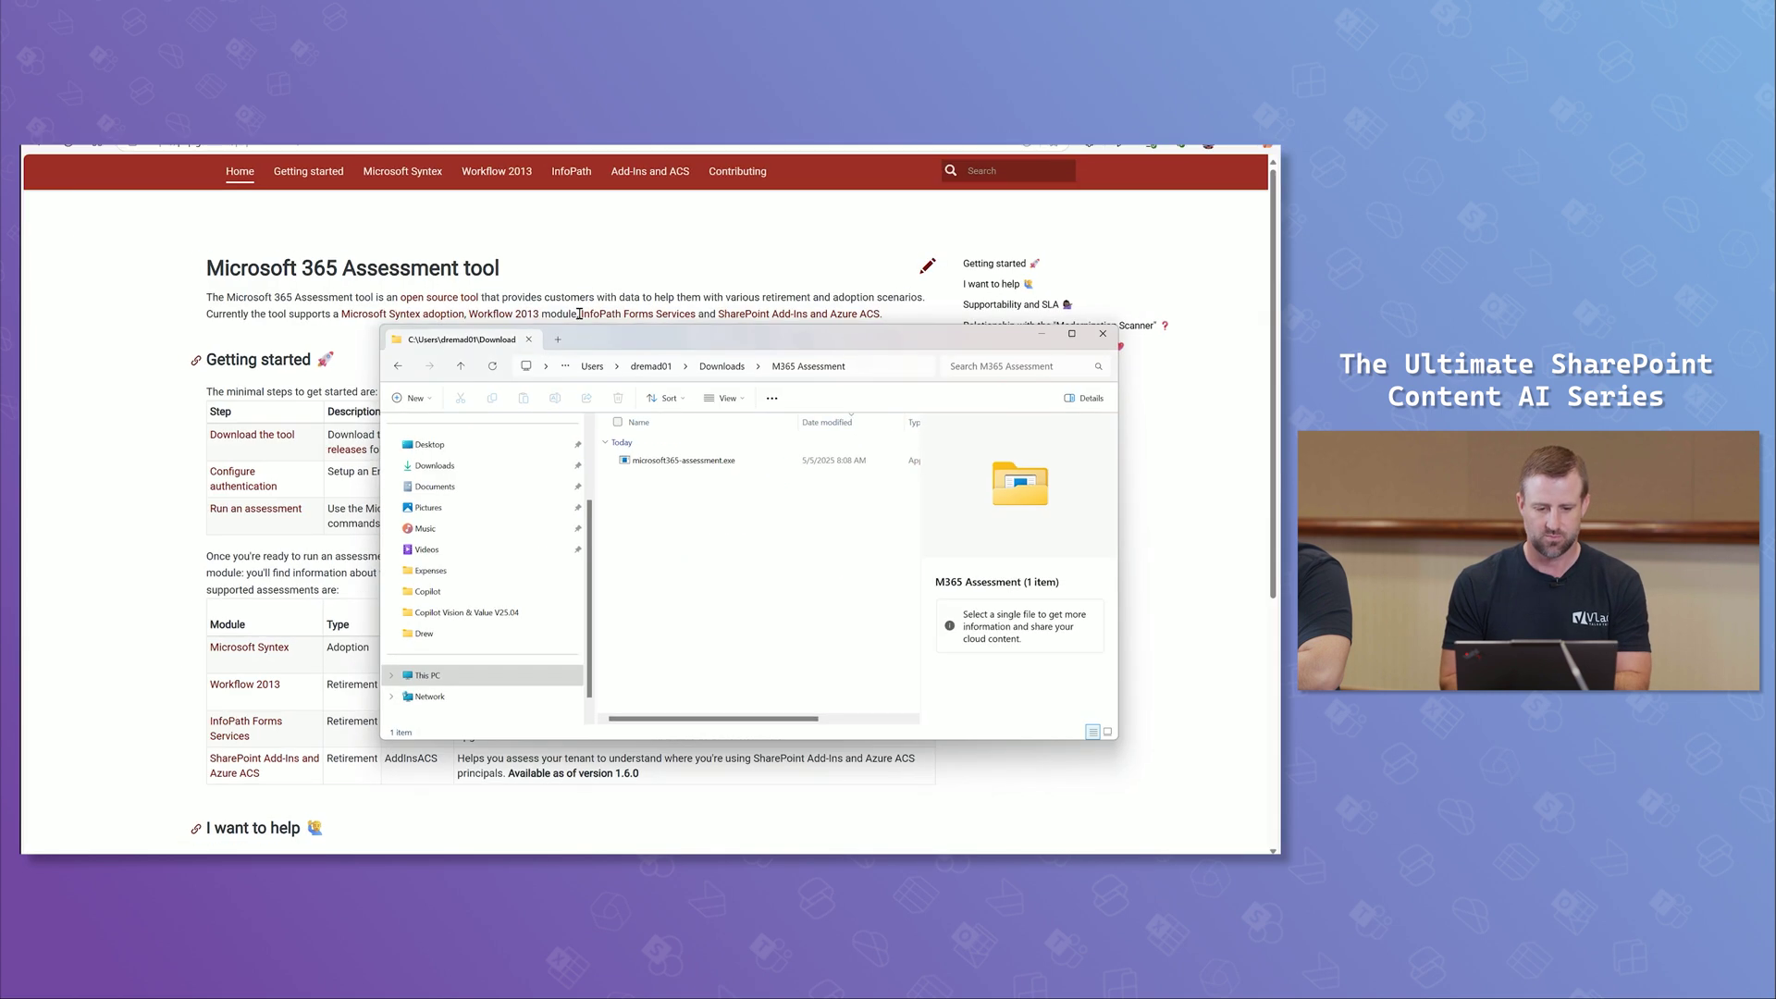
pyautogui.hotkey('alt', 'Tab')
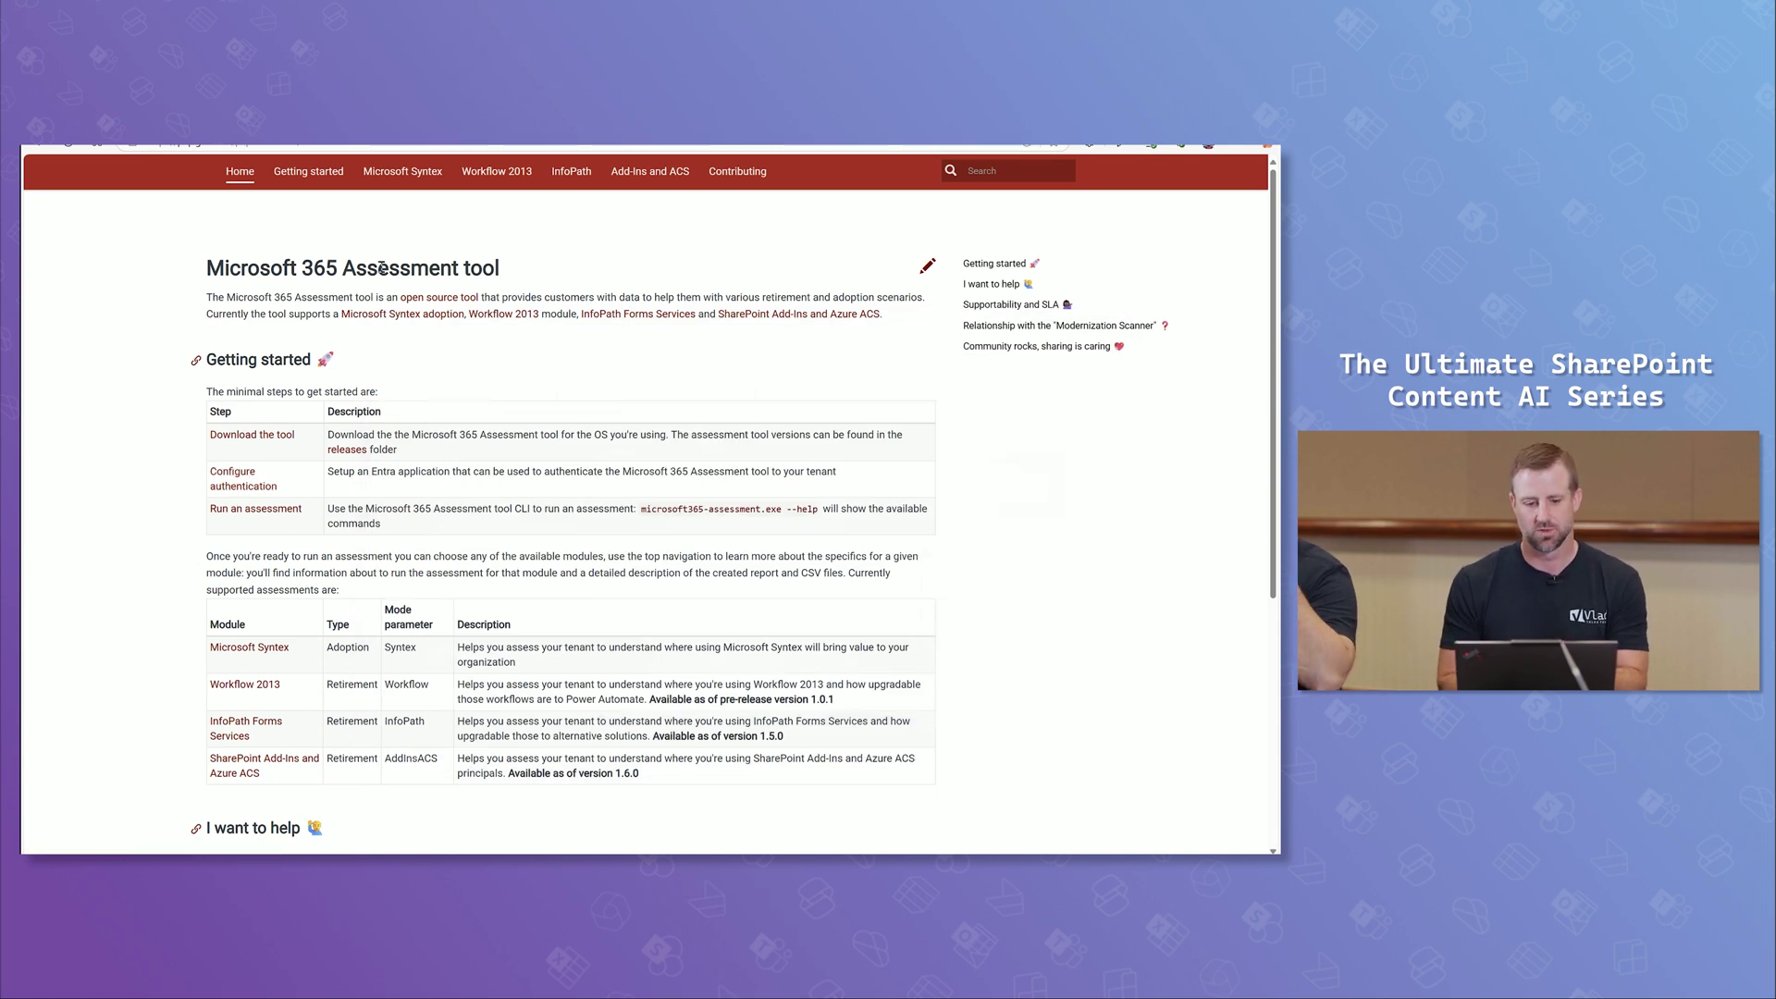
pyautogui.click(240, 485)
# Highlight the Register-PnPAzureADApp cmdlet and its Sites.FullControl.All permission lines.
pyautogui.scroll(-5, 418, 566)
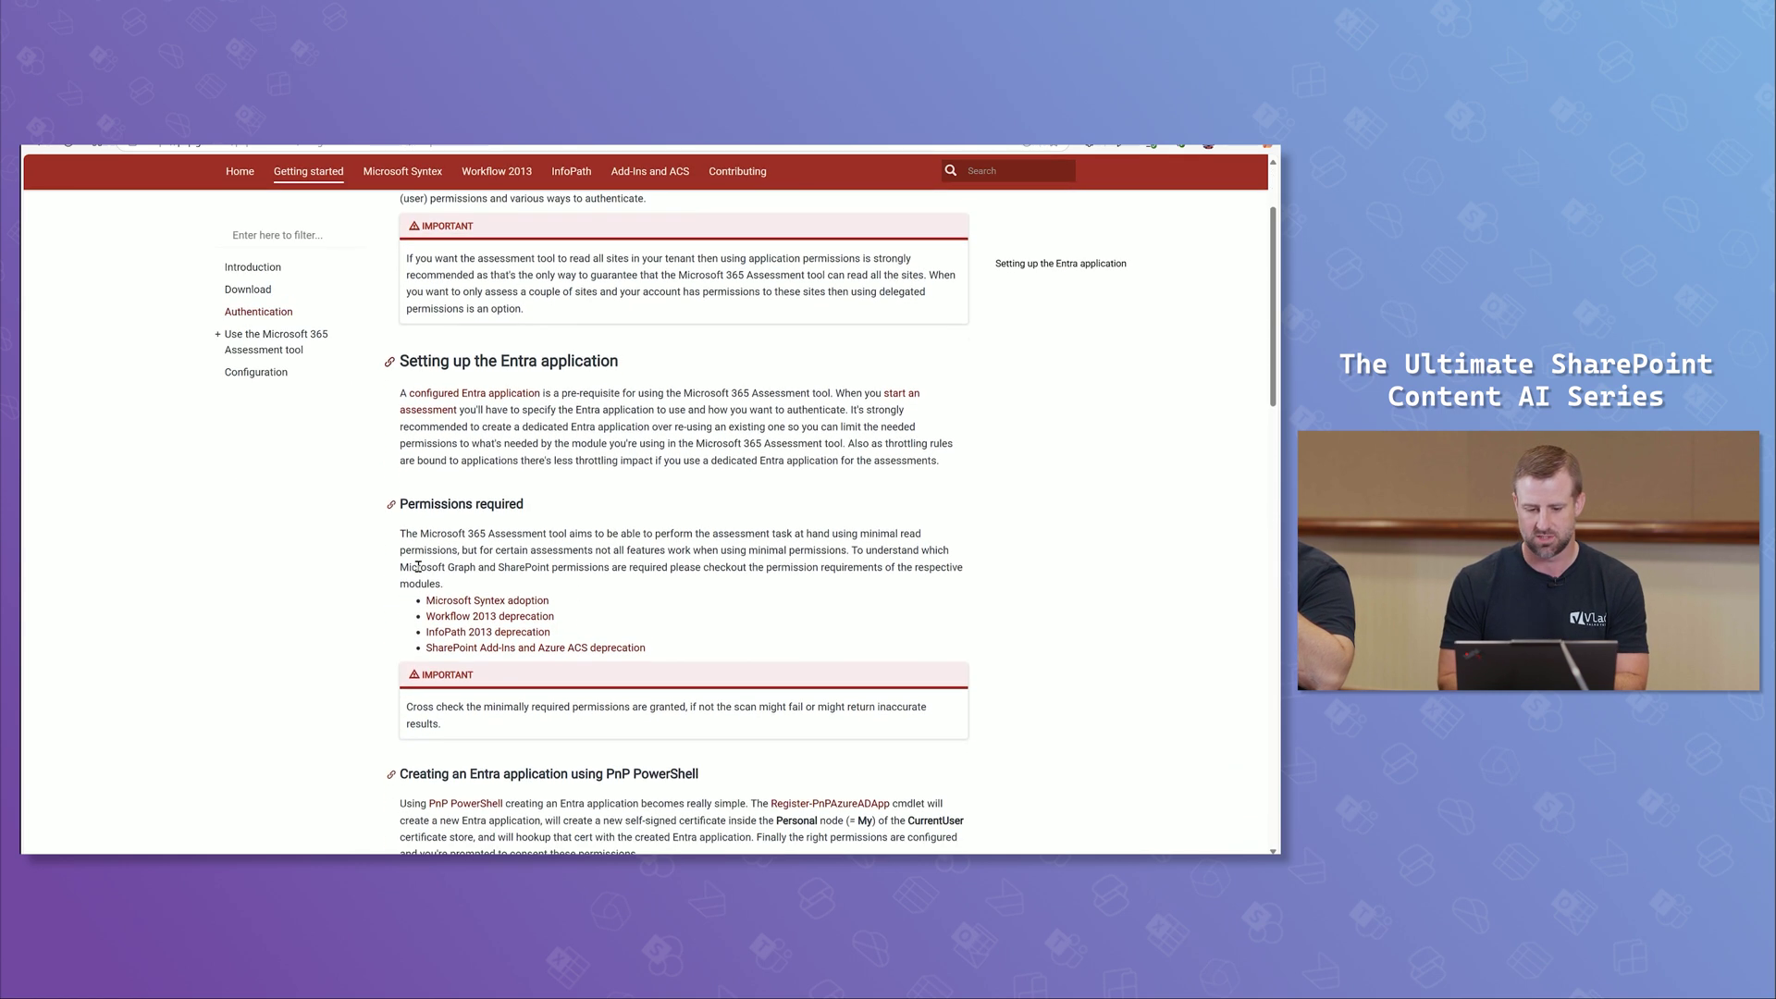
pyautogui.scroll(-4, 418, 566)
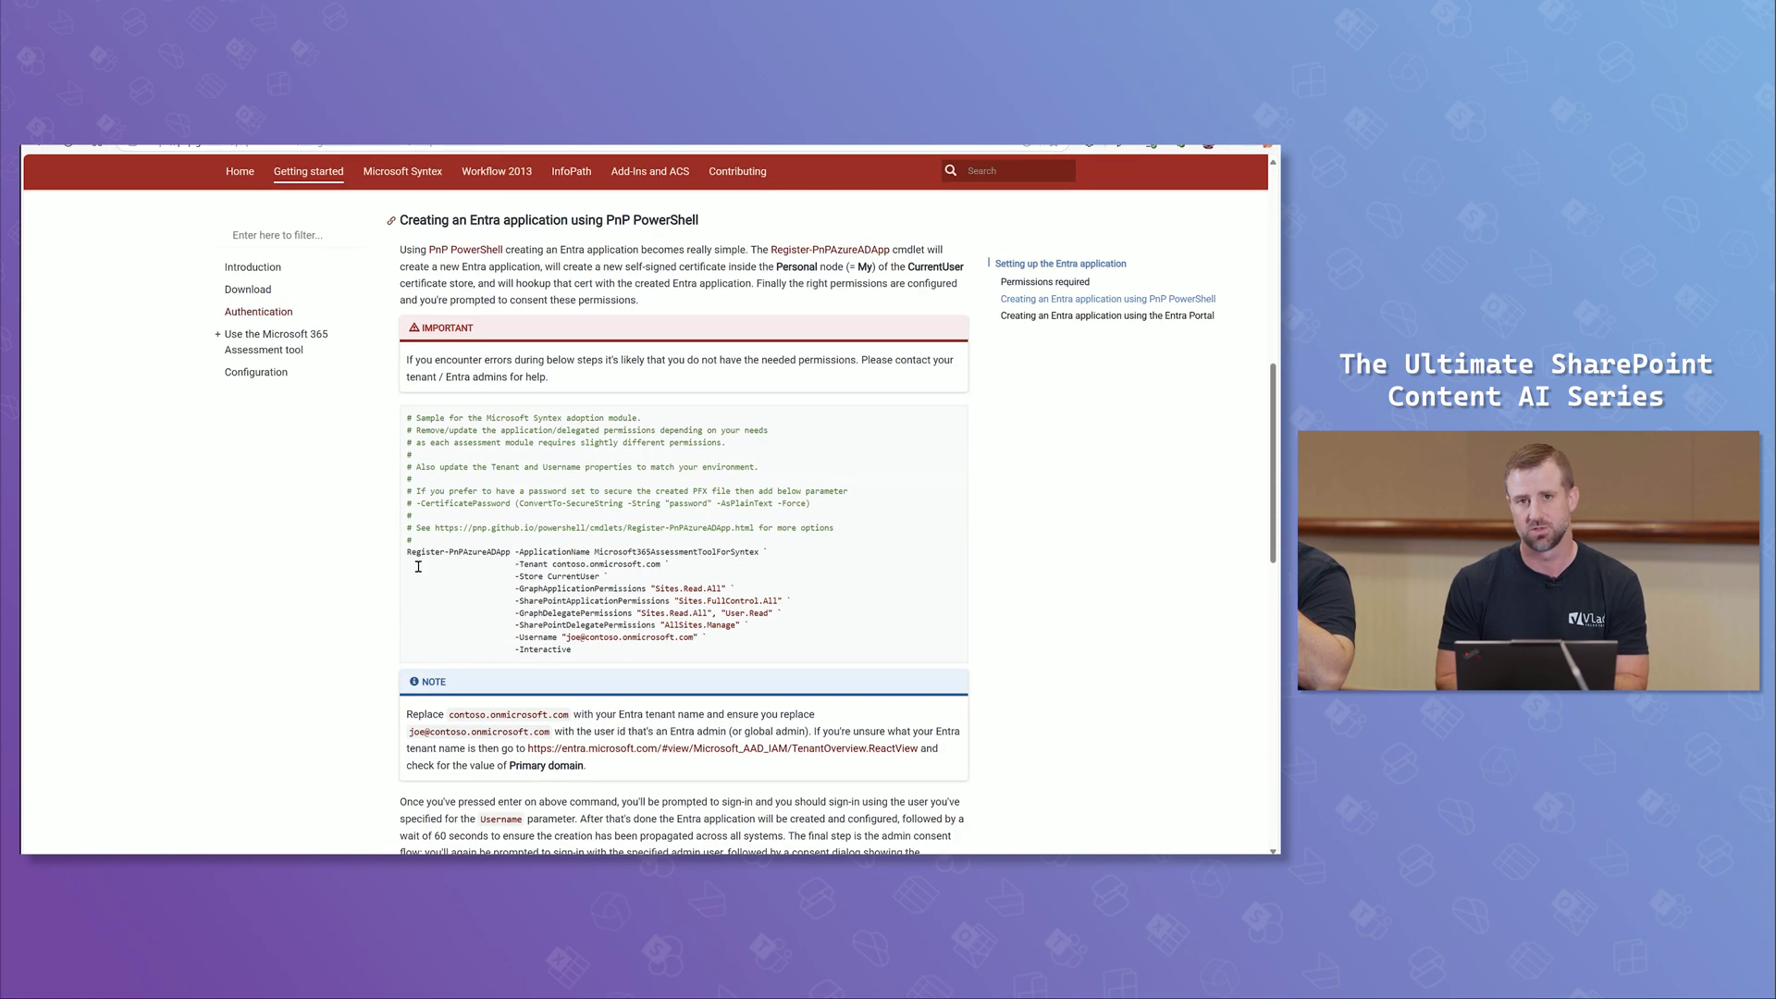
pyautogui.scroll(-1, 418, 566)
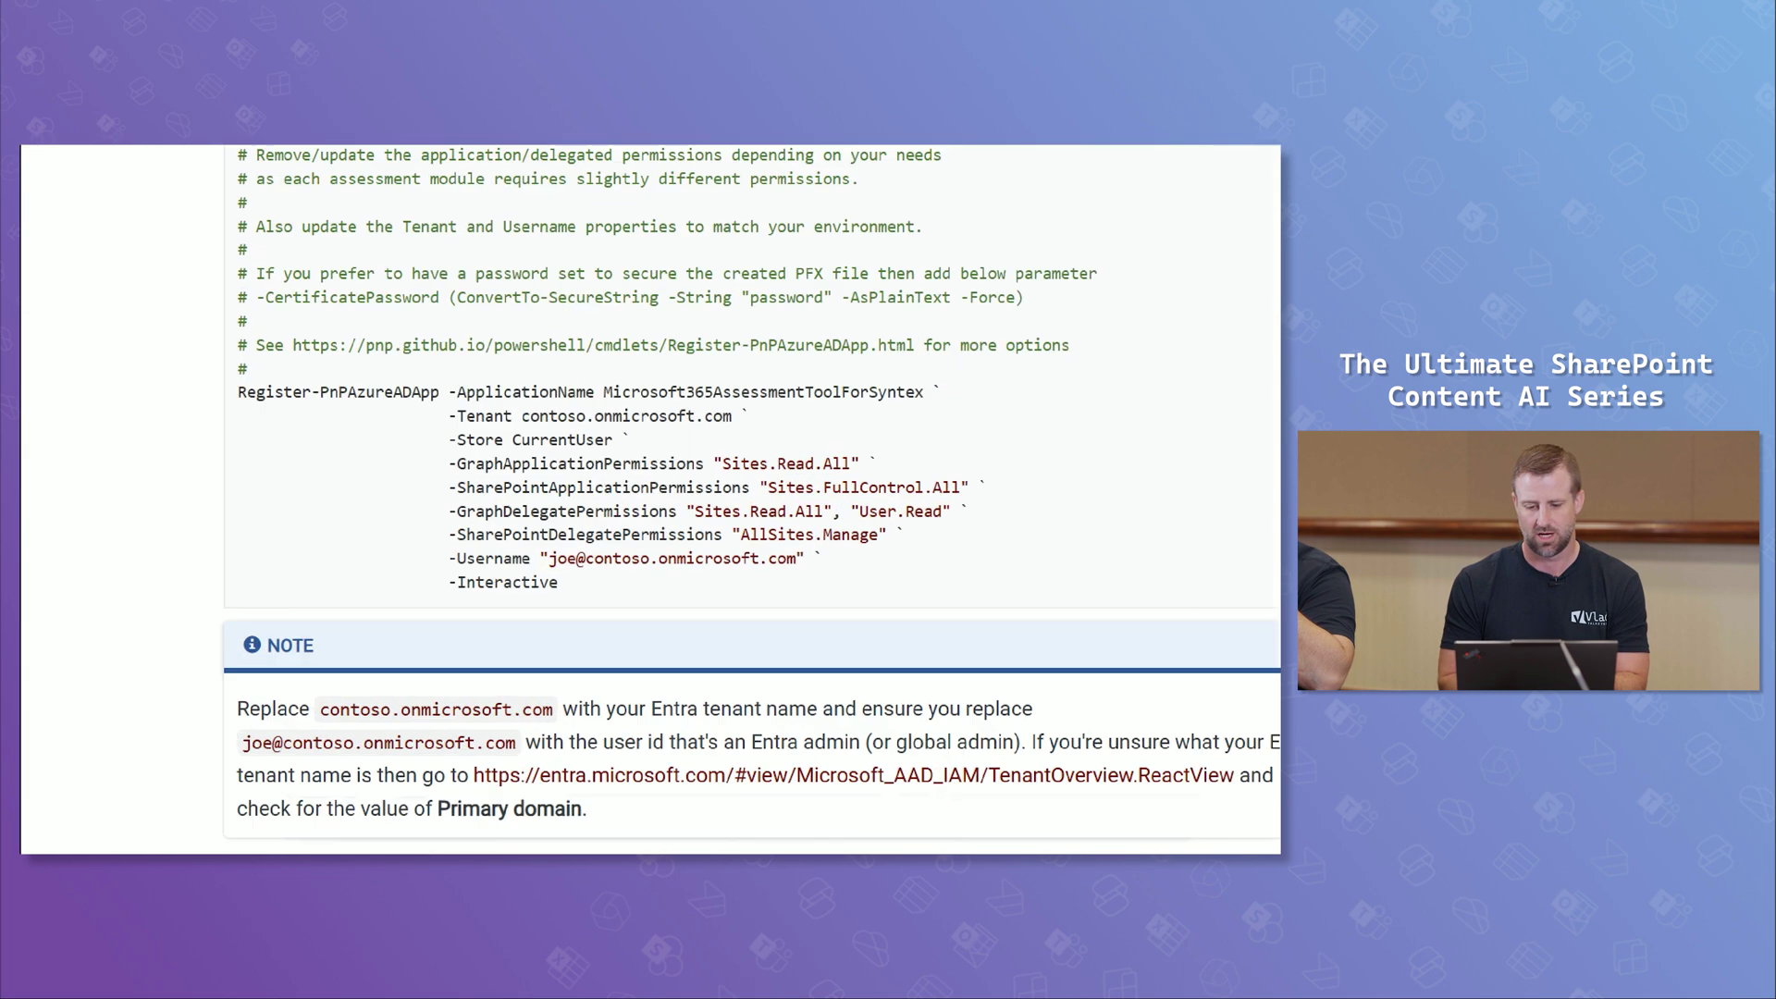
pyautogui.moveTo(244, 429); pyautogui.dragTo(387, 428)
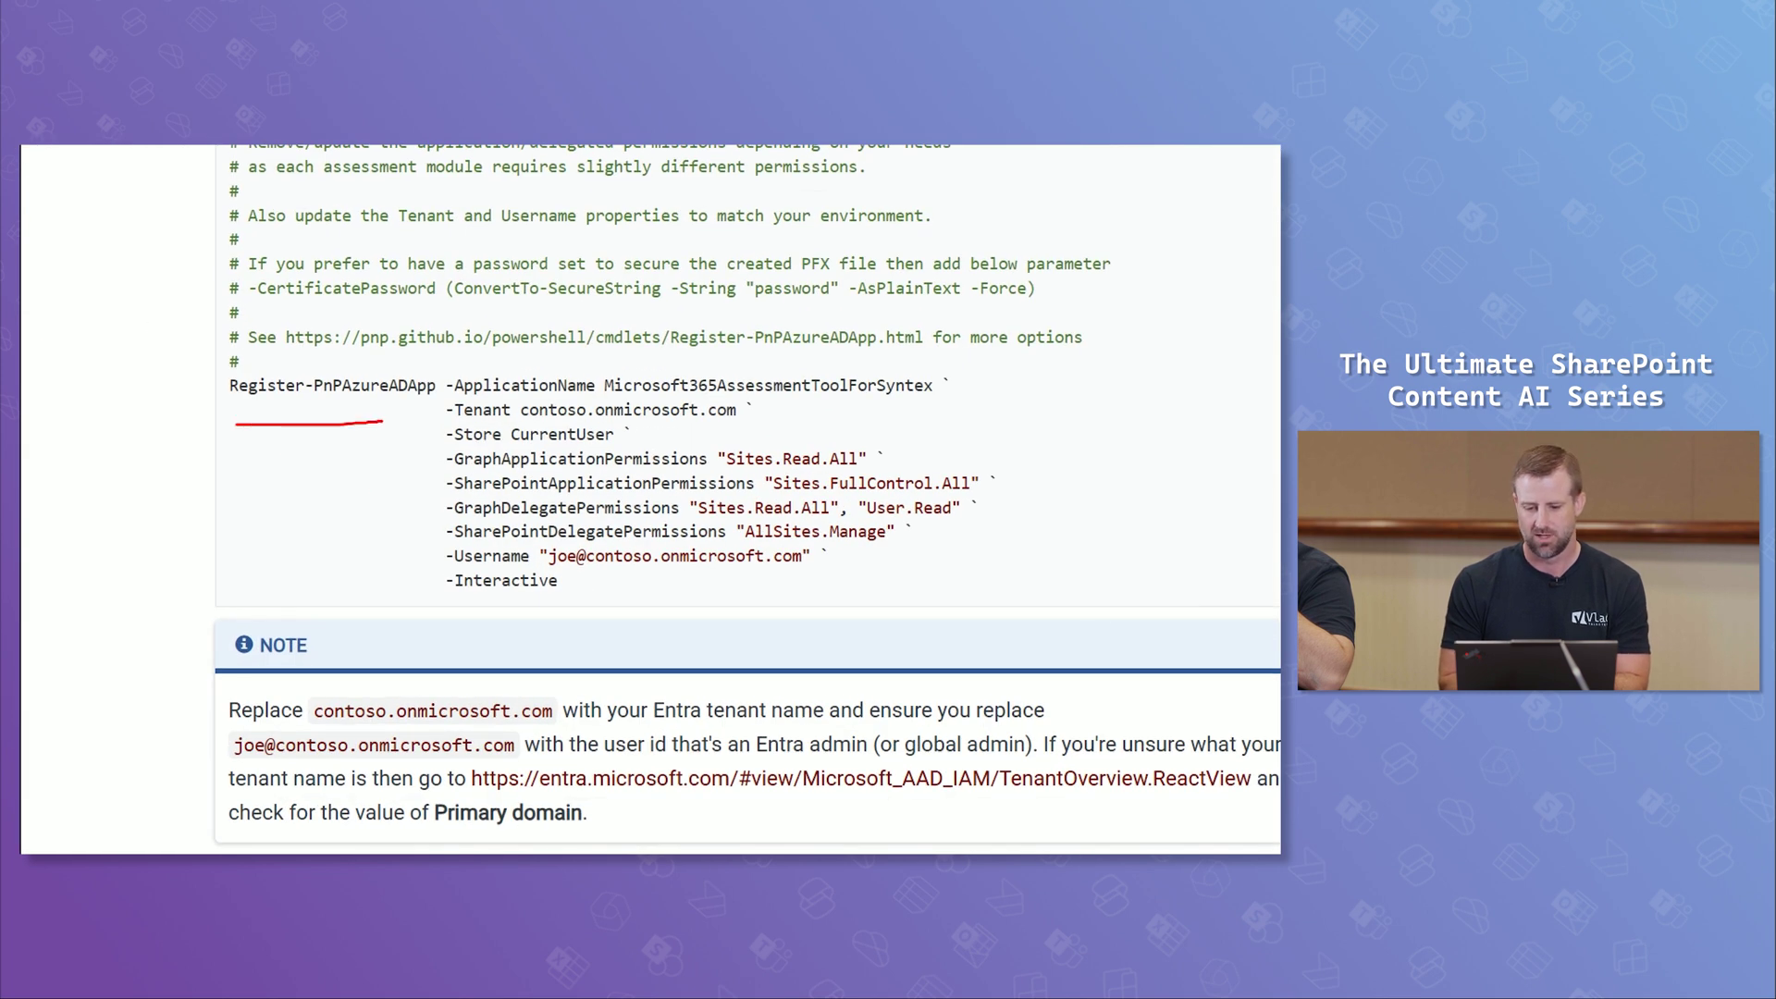
pyautogui.moveTo(945, 433)
pyautogui.mouseDown()
pyautogui.moveTo(994, 440)
pyautogui.moveTo(1021, 515)
pyautogui.mouseUp()
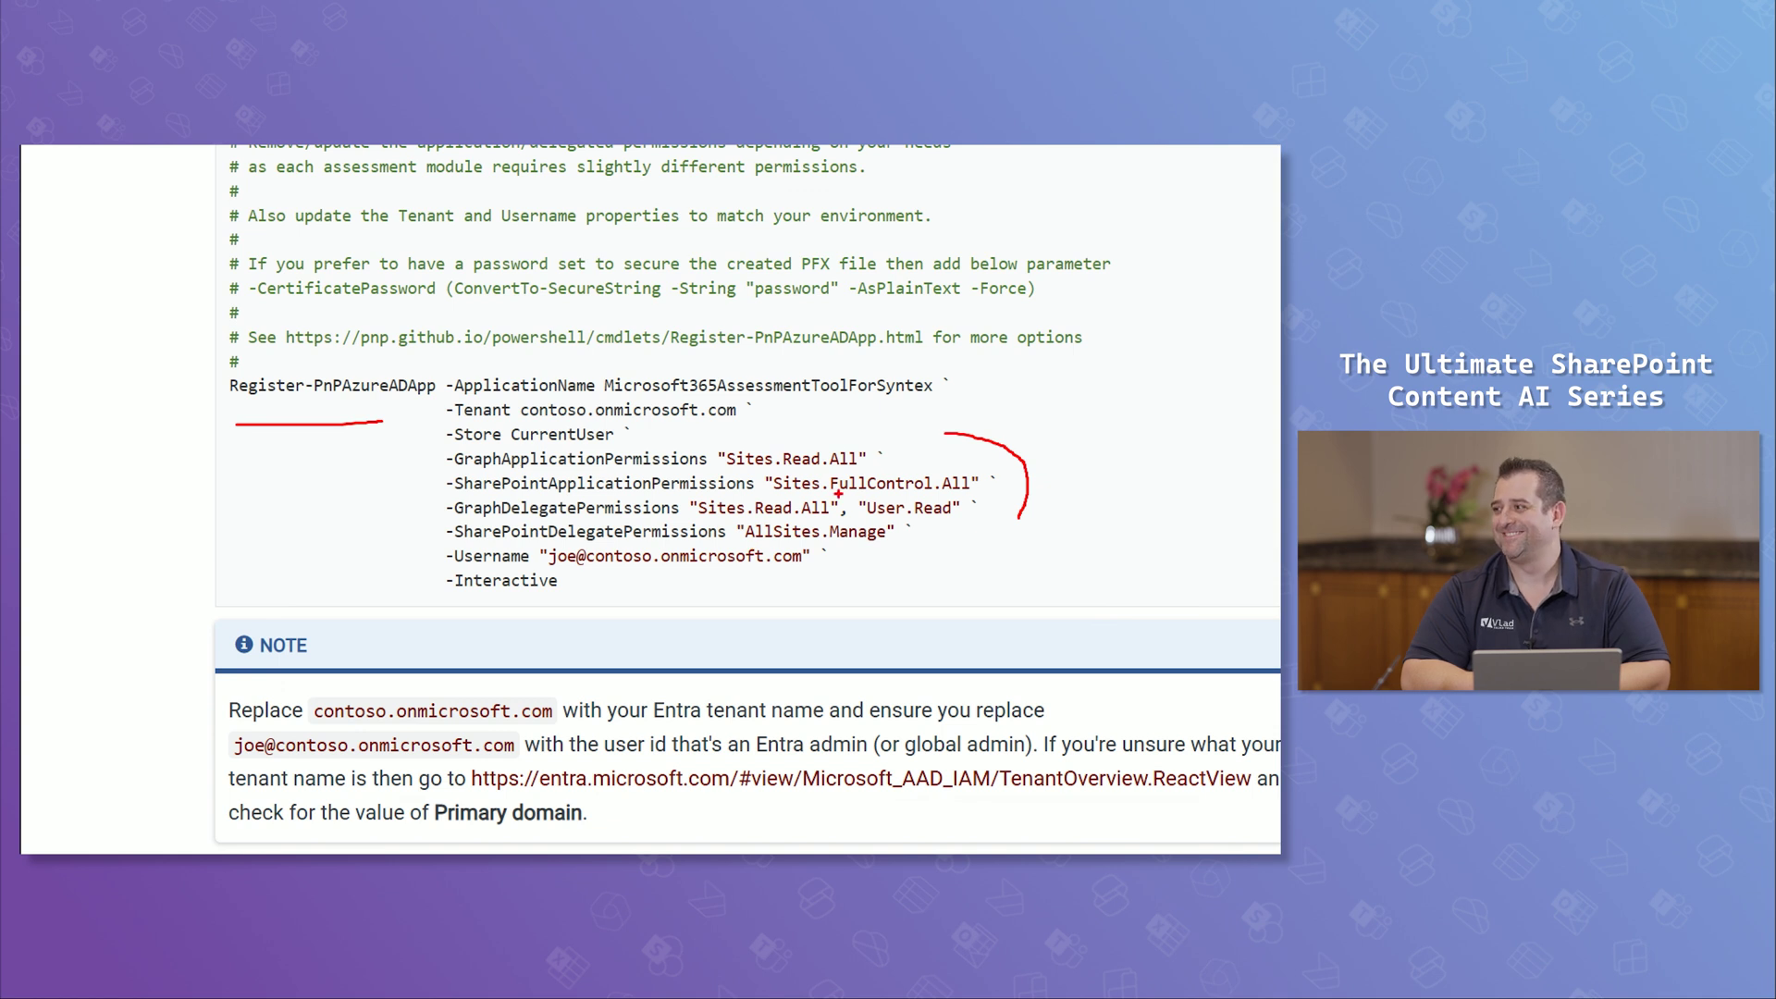
pyautogui.moveTo(834, 495); pyautogui.dragTo(946, 494)
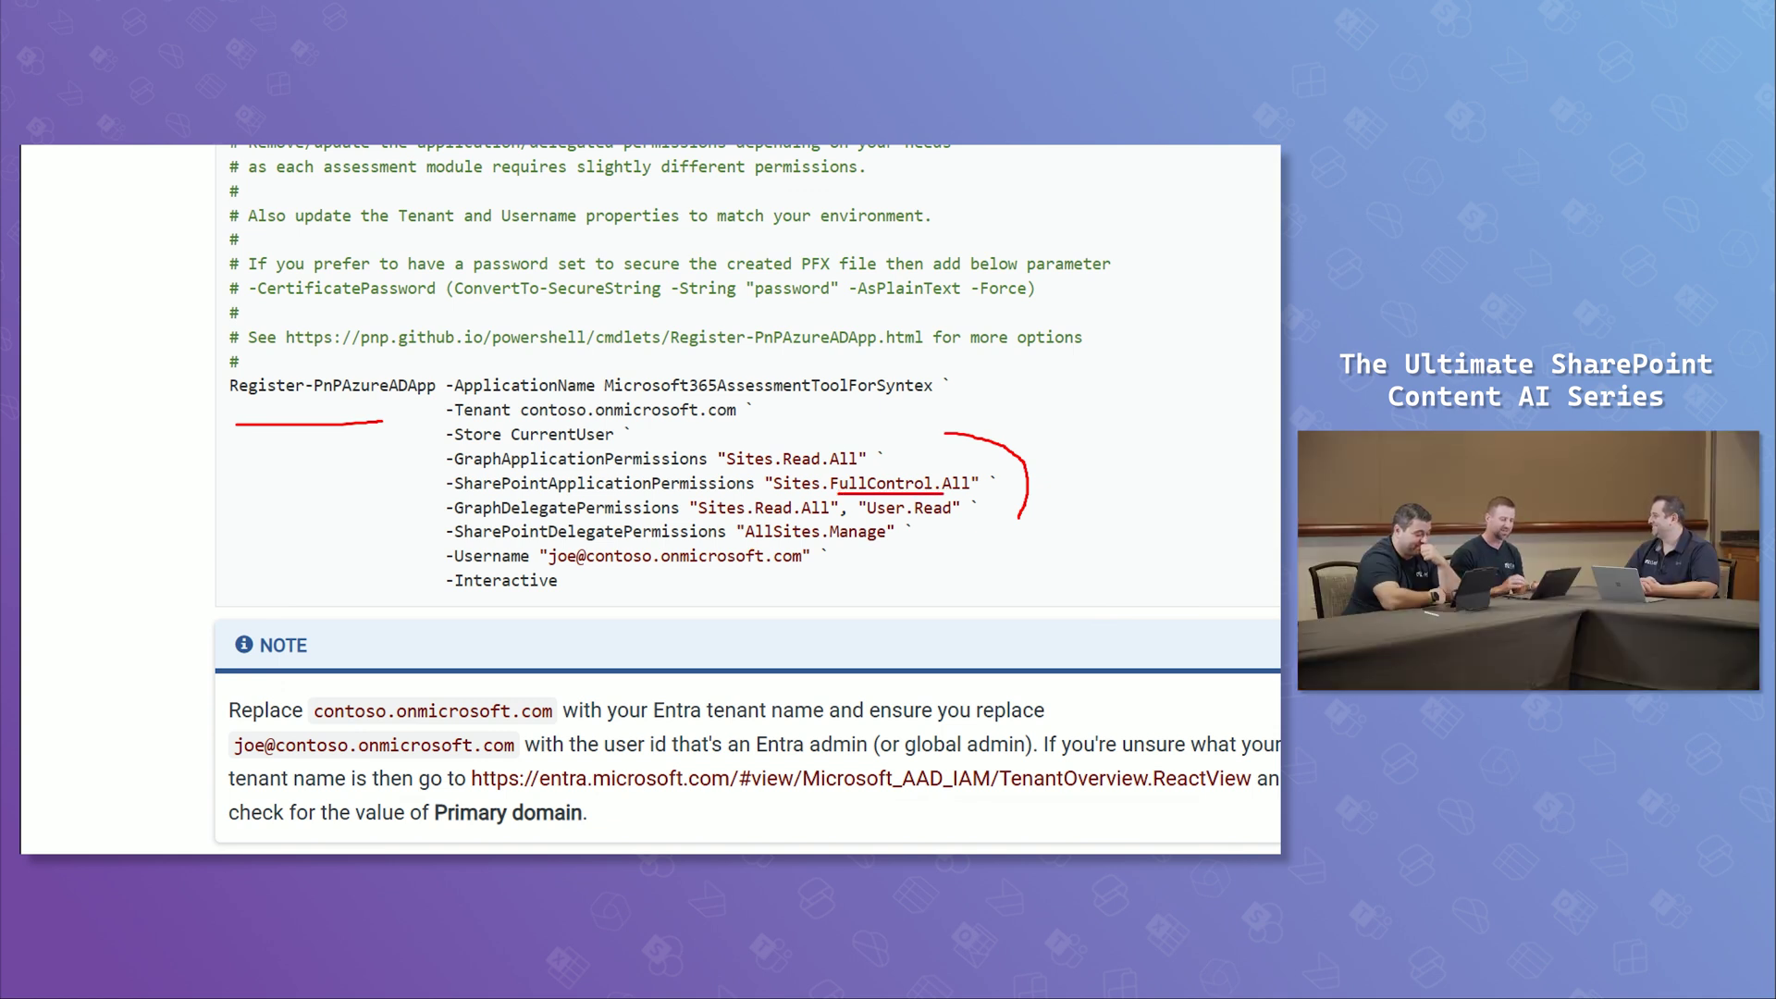
pyautogui.press('Escape')
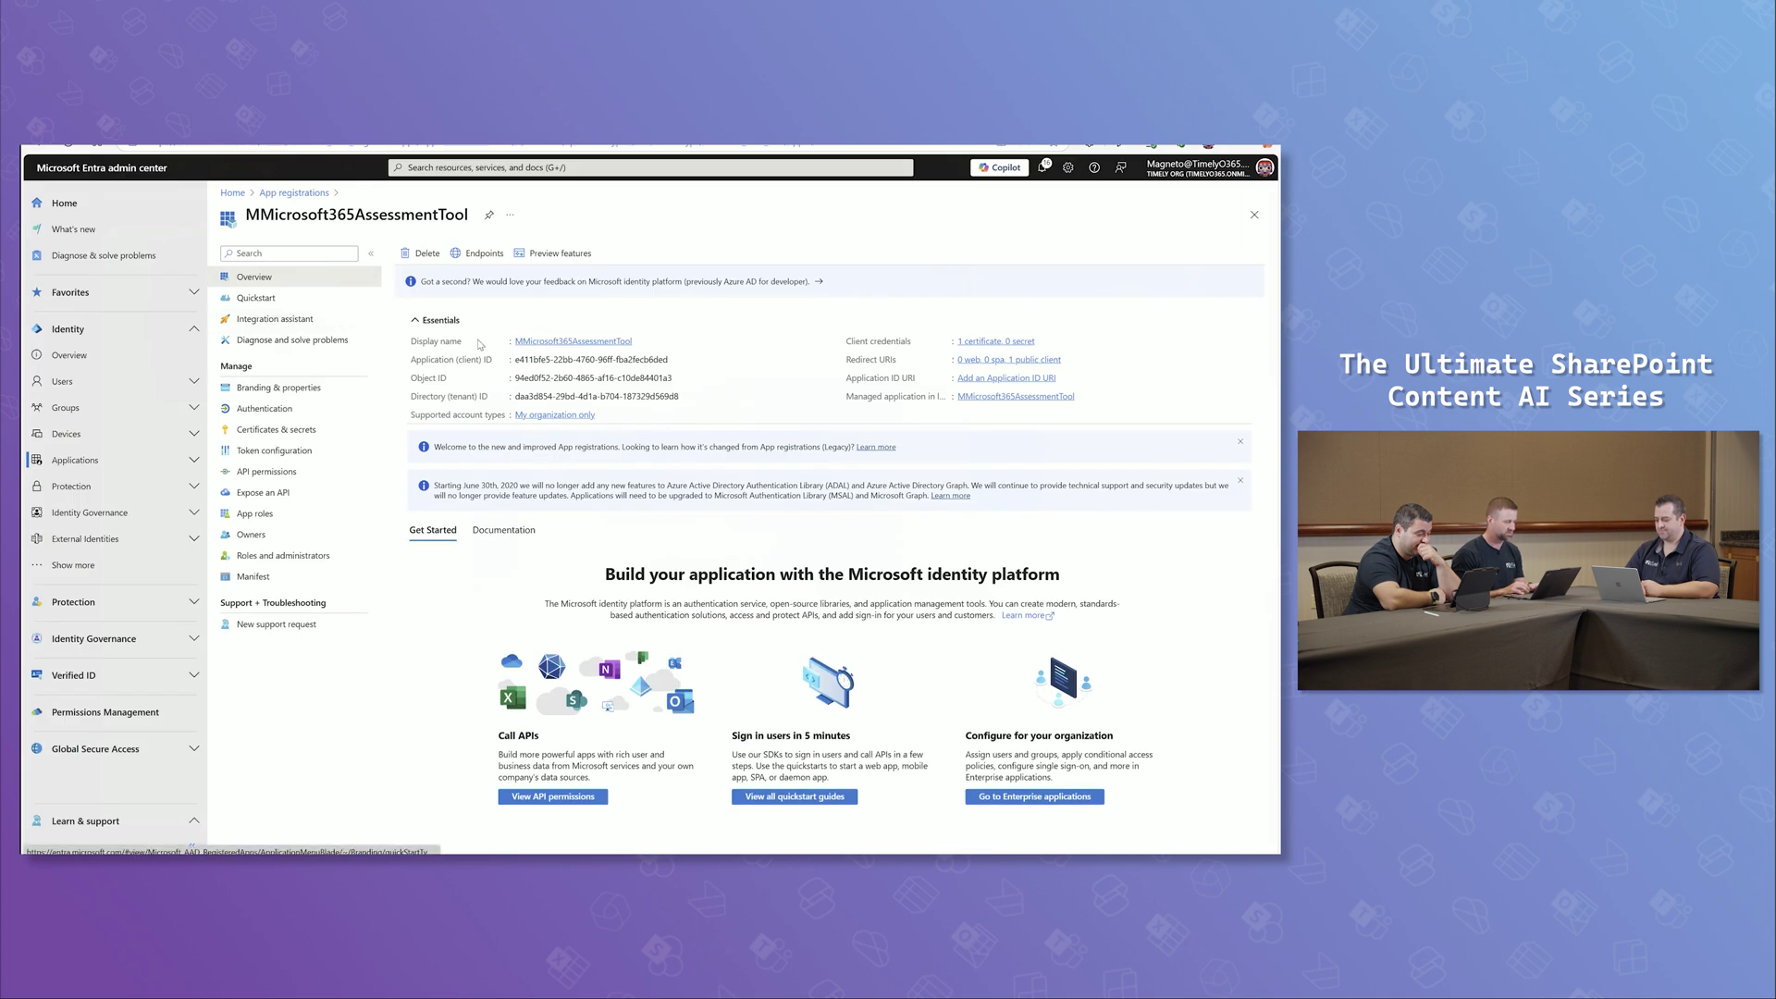
# Open API permissions for the MMicrosoft365AssessmentTool app registration.
pyautogui.hotkey('ctrl', '1')
pyautogui.press('Escape')
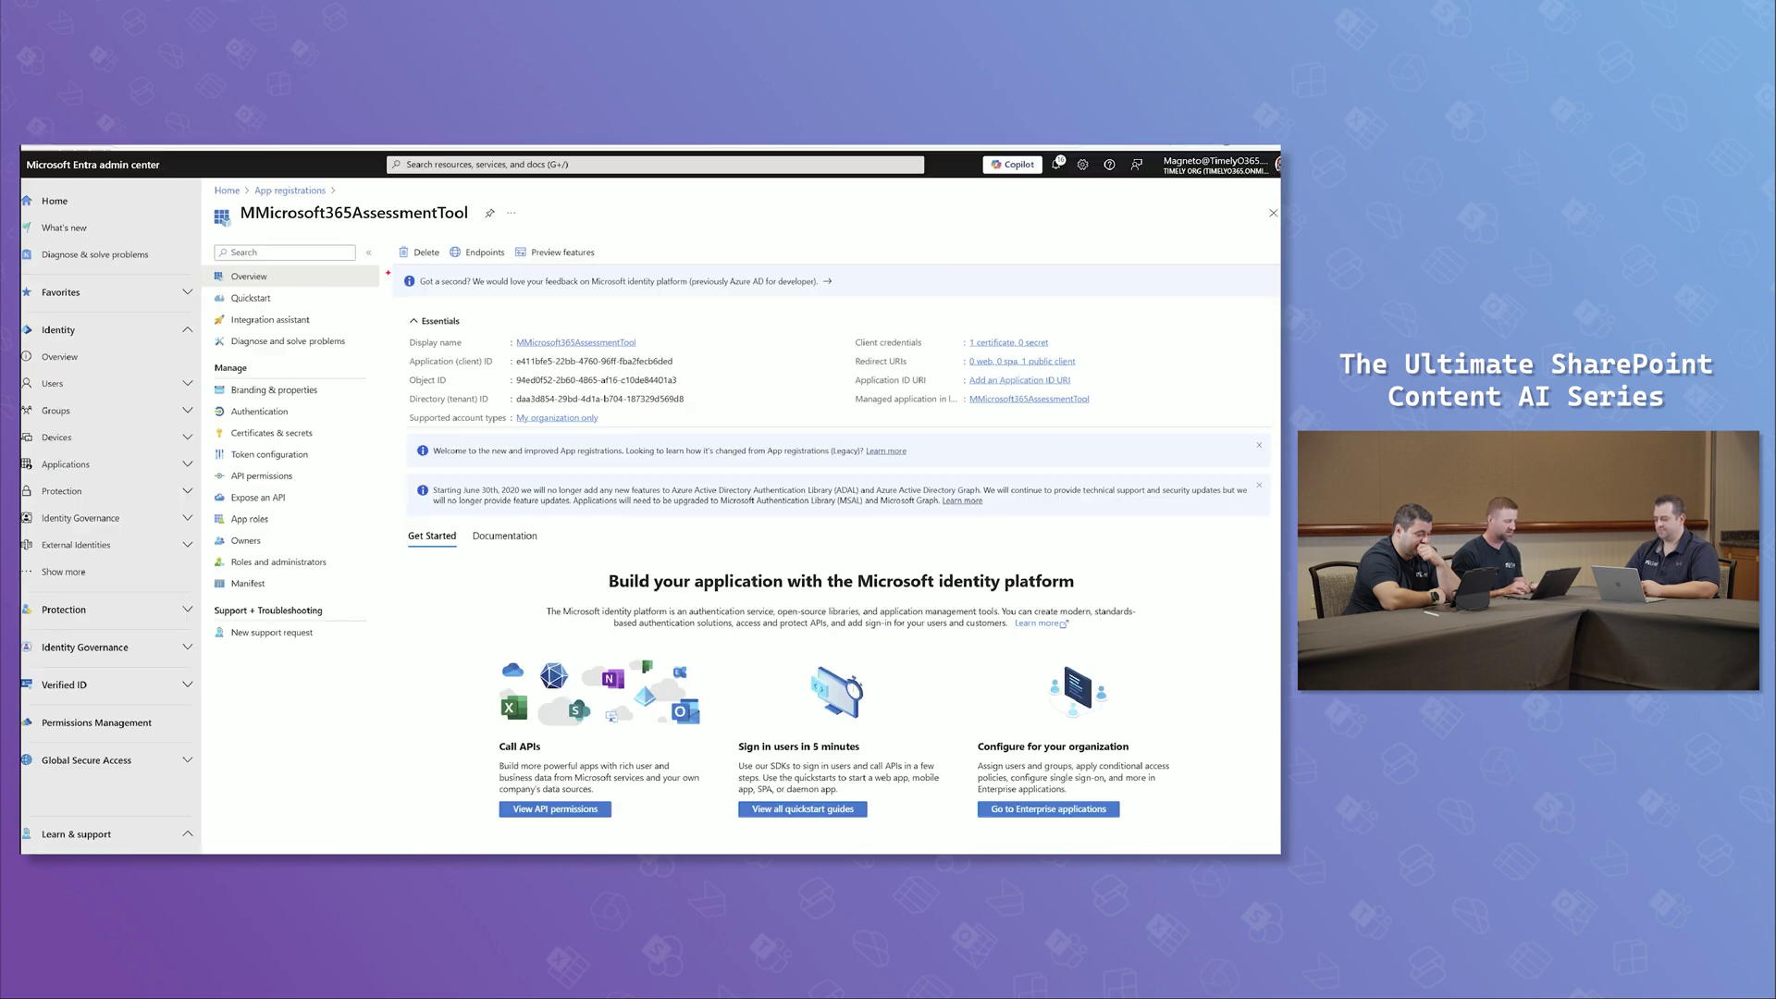
pyautogui.click(338, 475)
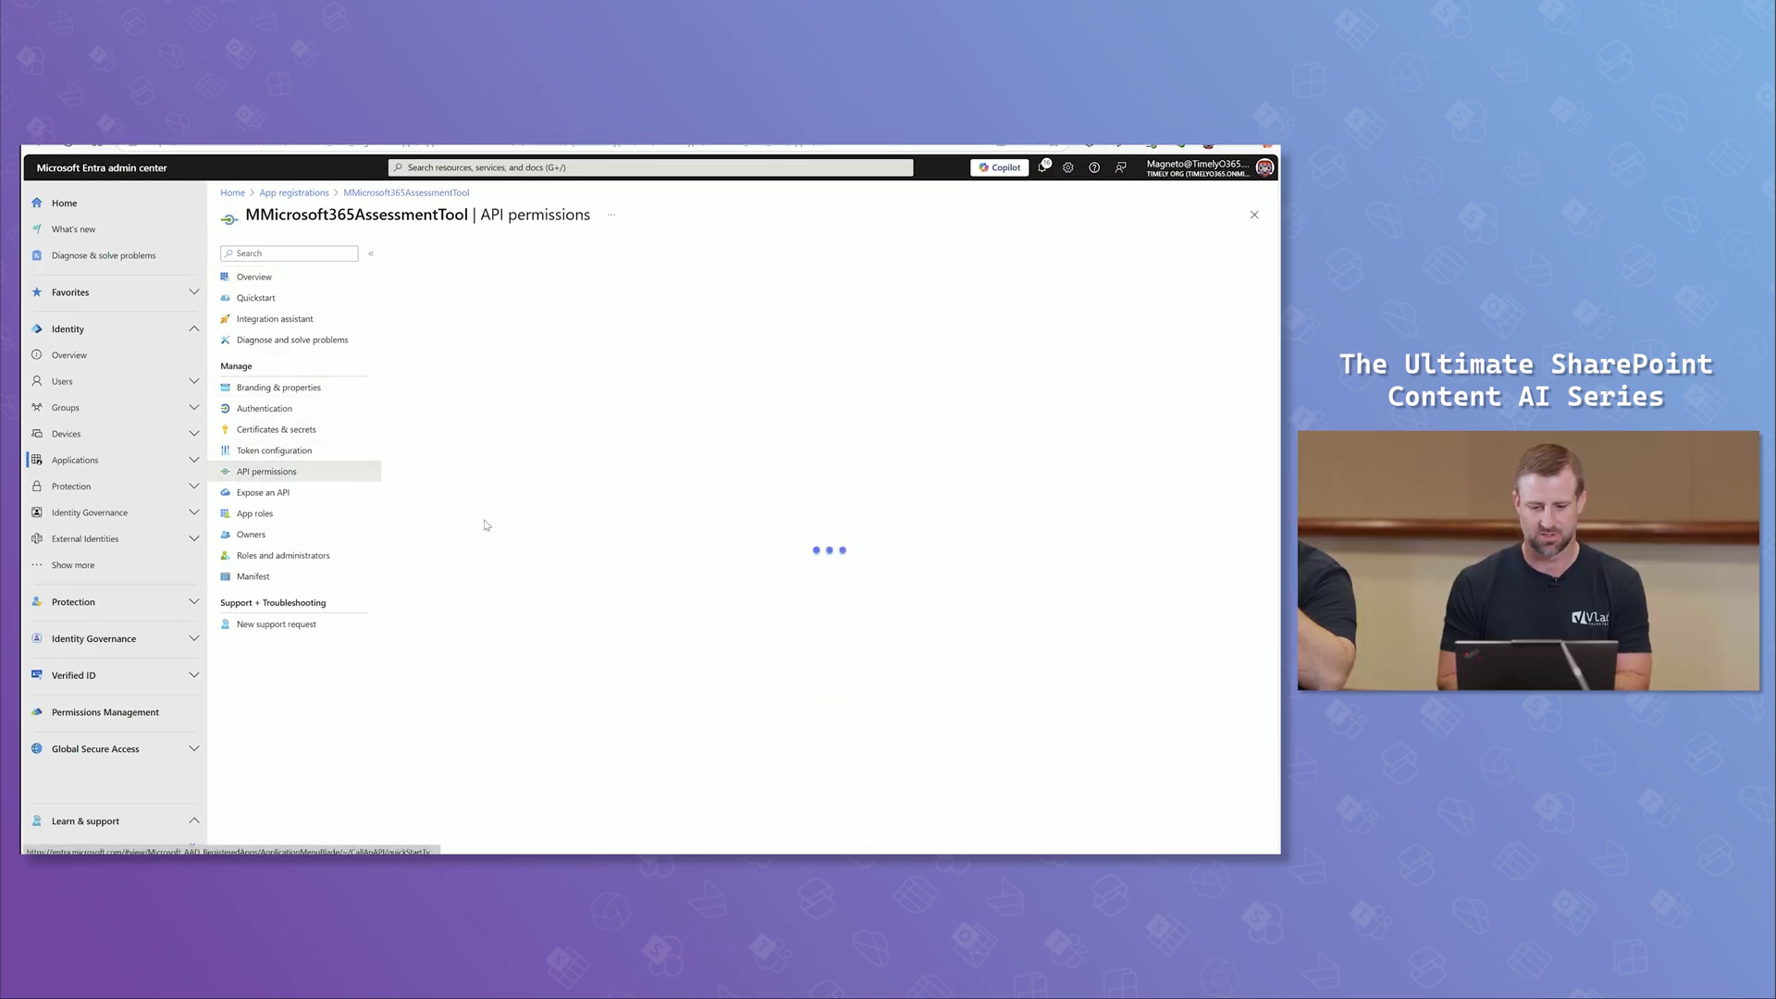
# Mark the granted Sites.FullControl.All permission, then show Certificates & secrets.
pyautogui.scroll(-1, 569, 567)
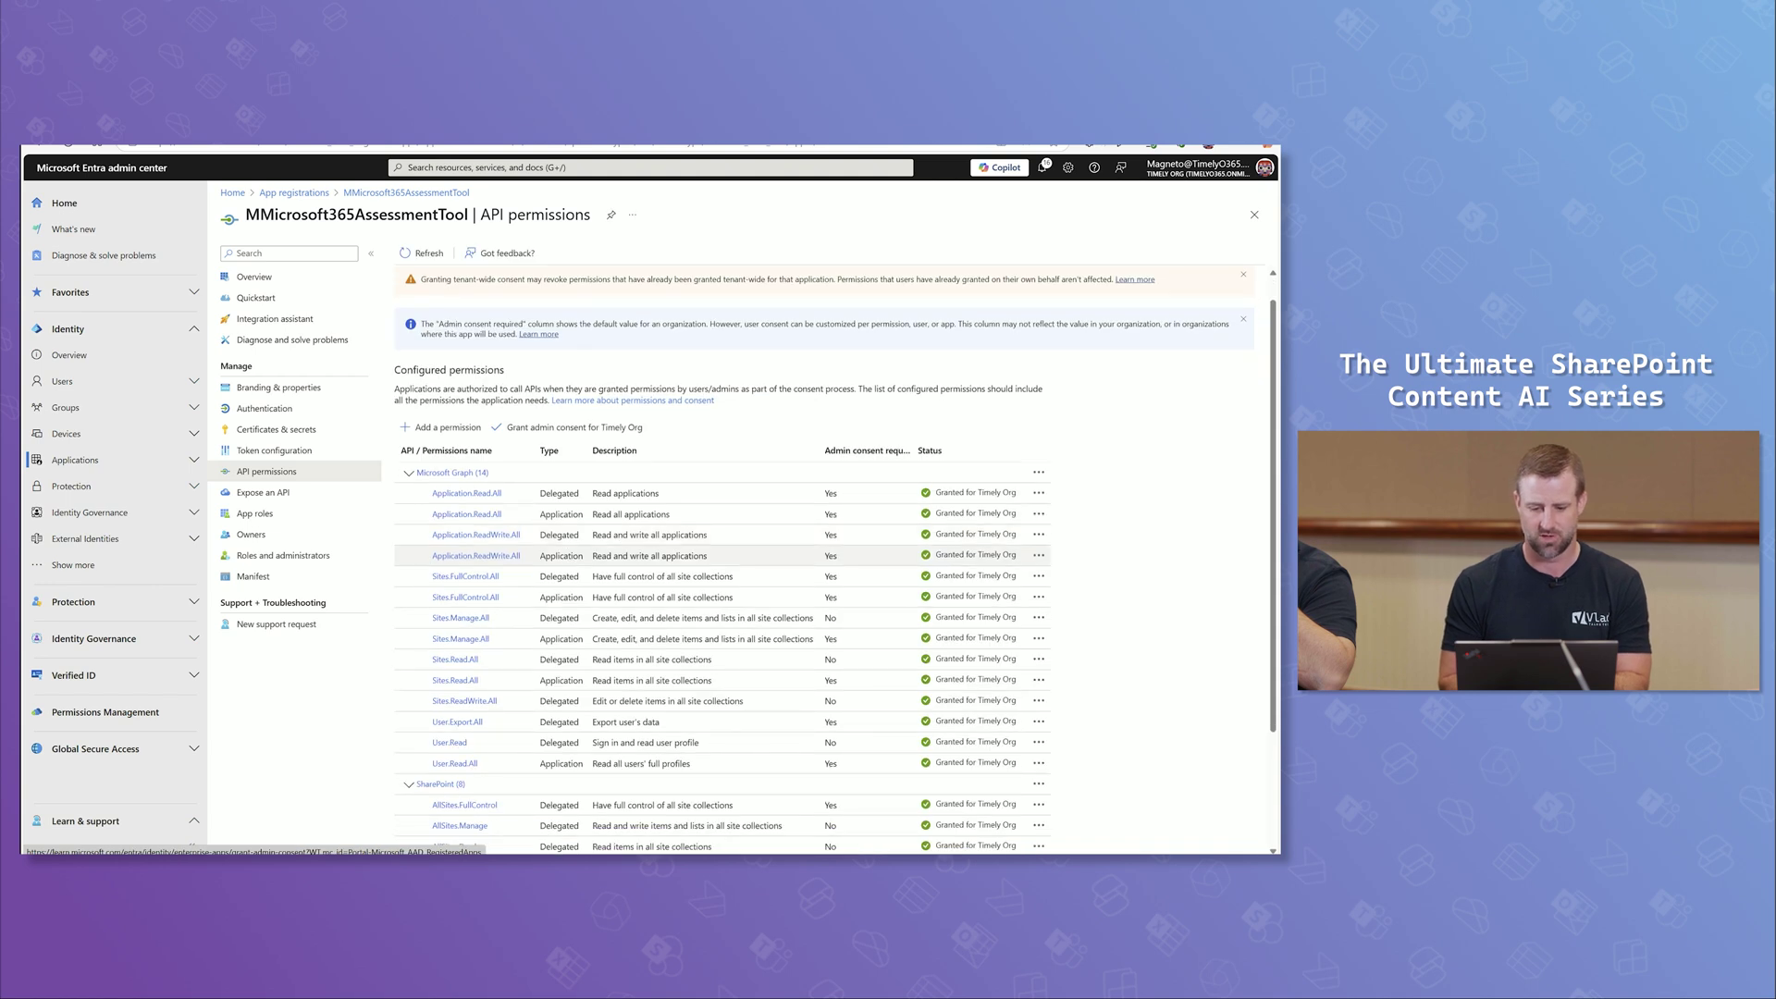
pyautogui.hotkey('ctrl', '1')
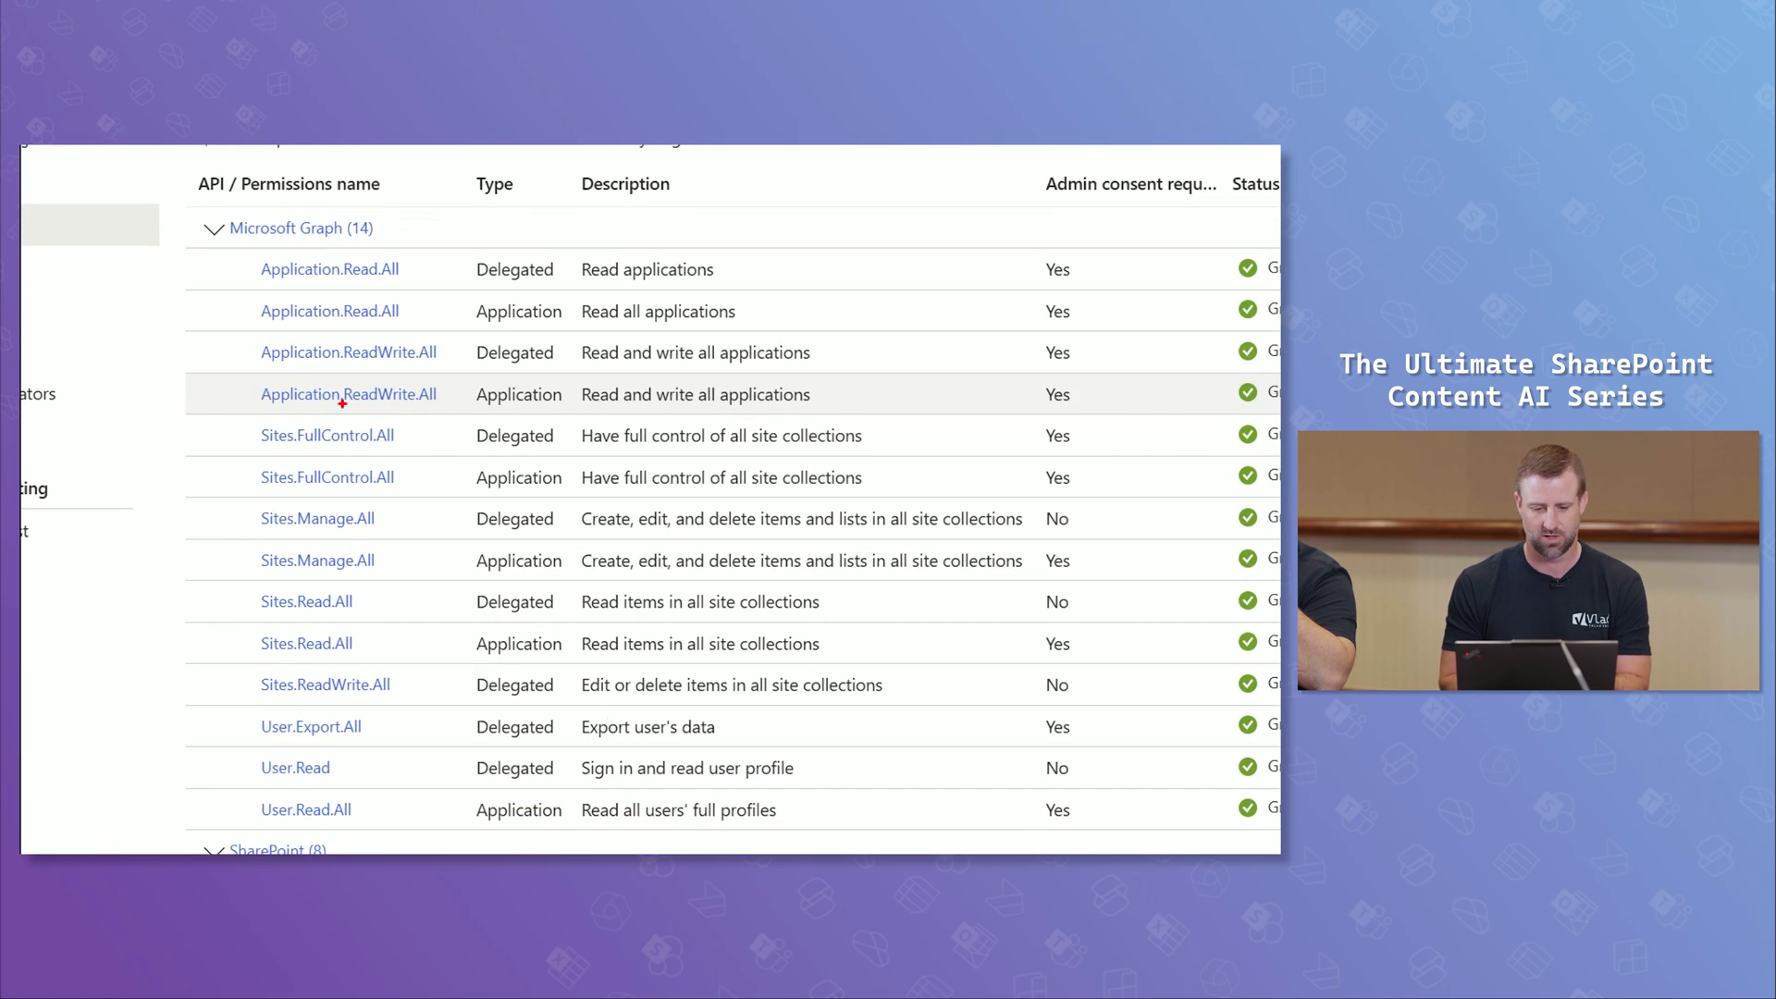
pyautogui.moveTo(181, 459)
pyautogui.mouseDown()
pyautogui.moveTo(201, 444)
pyautogui.moveTo(208, 480)
pyautogui.mouseUp()
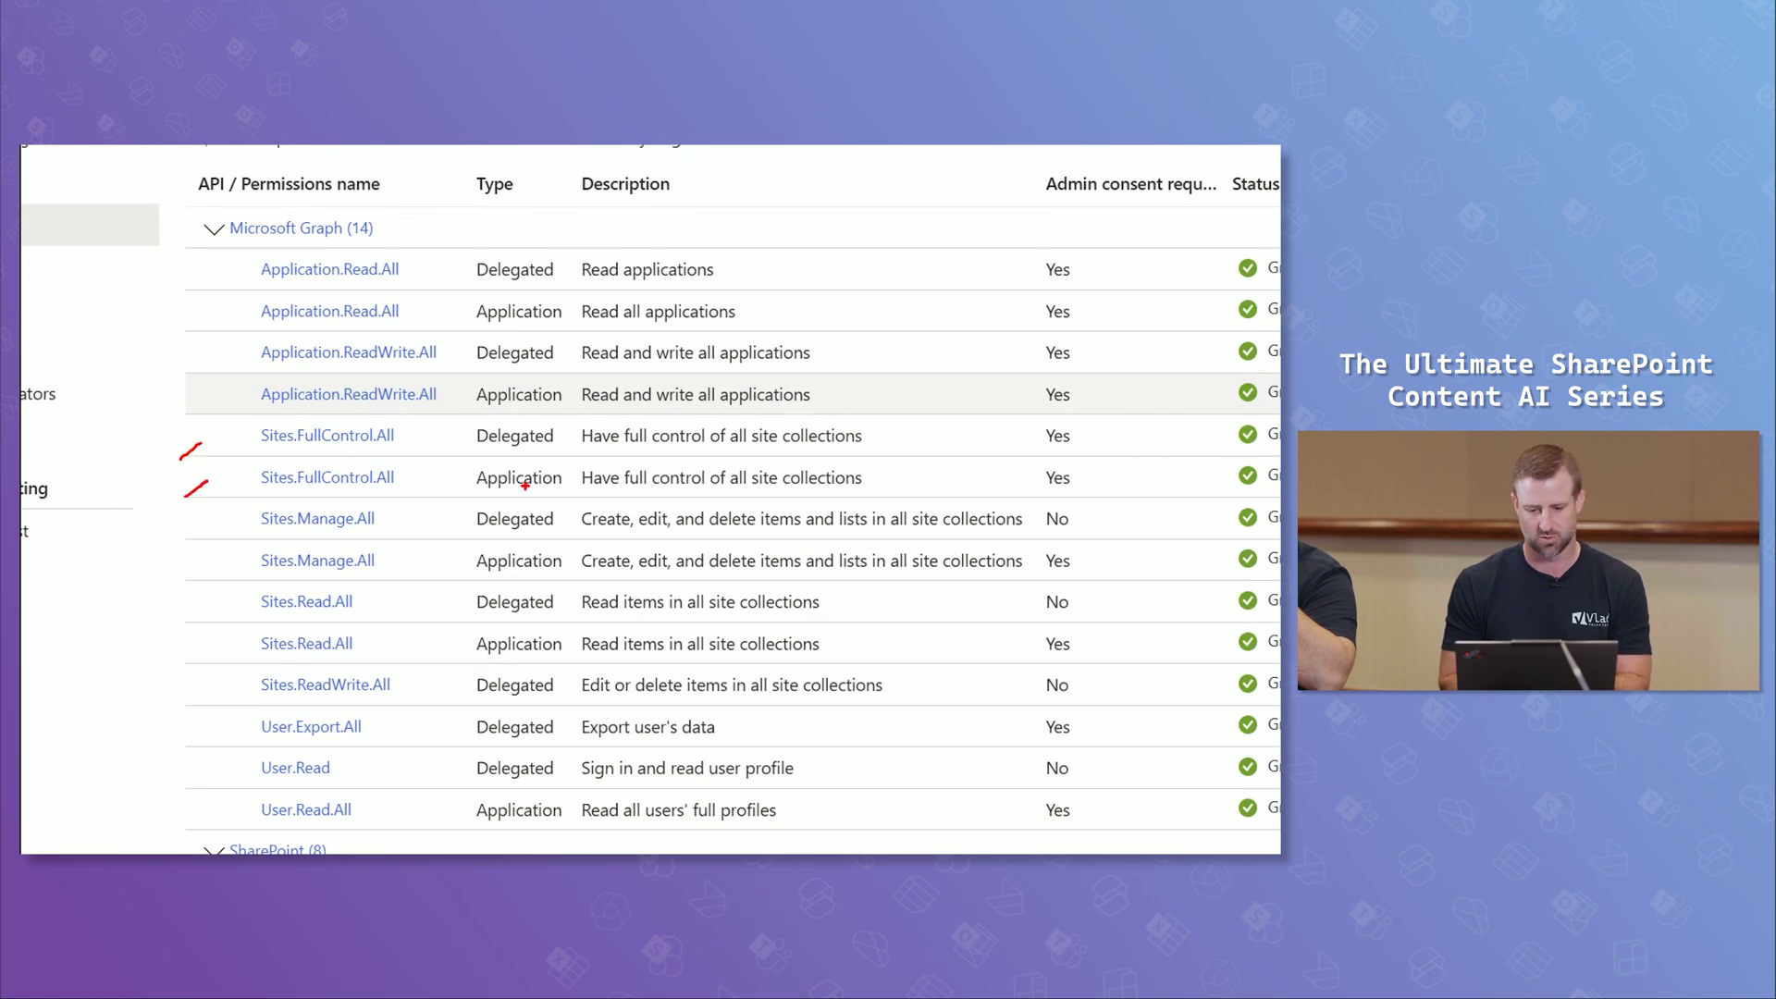
pyautogui.moveTo(495, 500)
pyautogui.mouseDown()
pyautogui.moveTo(546, 493)
pyautogui.moveTo(562, 450)
pyautogui.mouseUp()
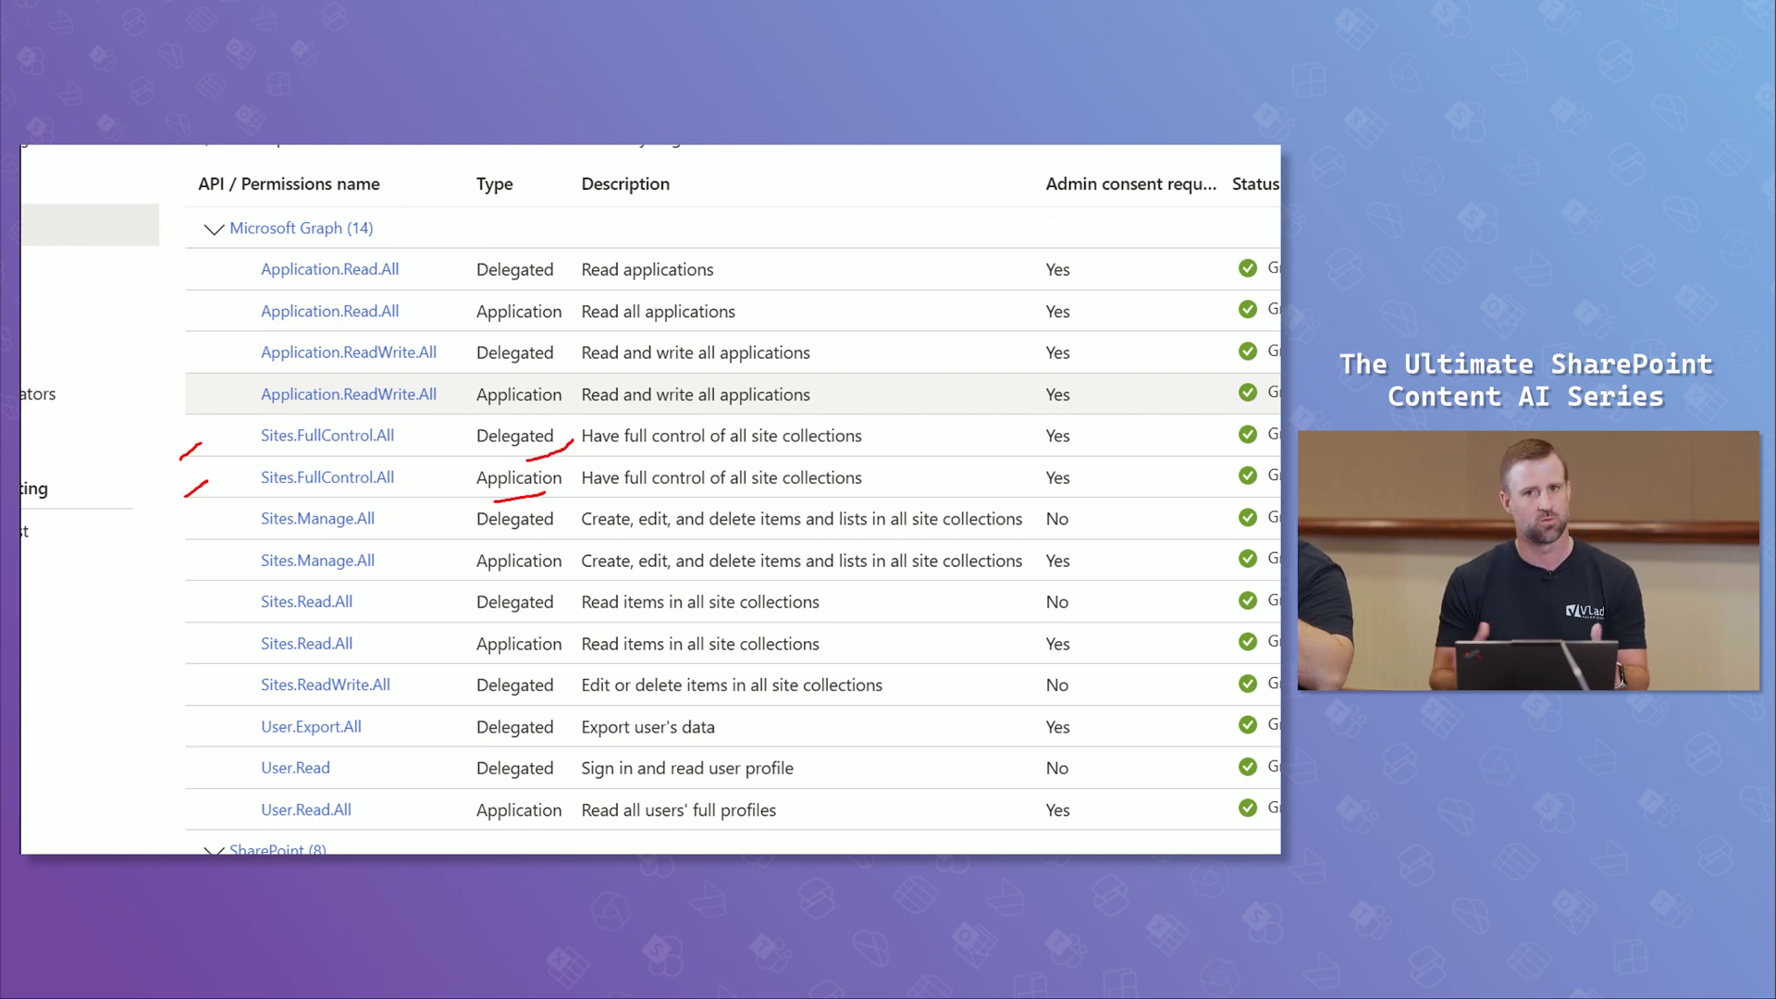
pyautogui.press('Escape')
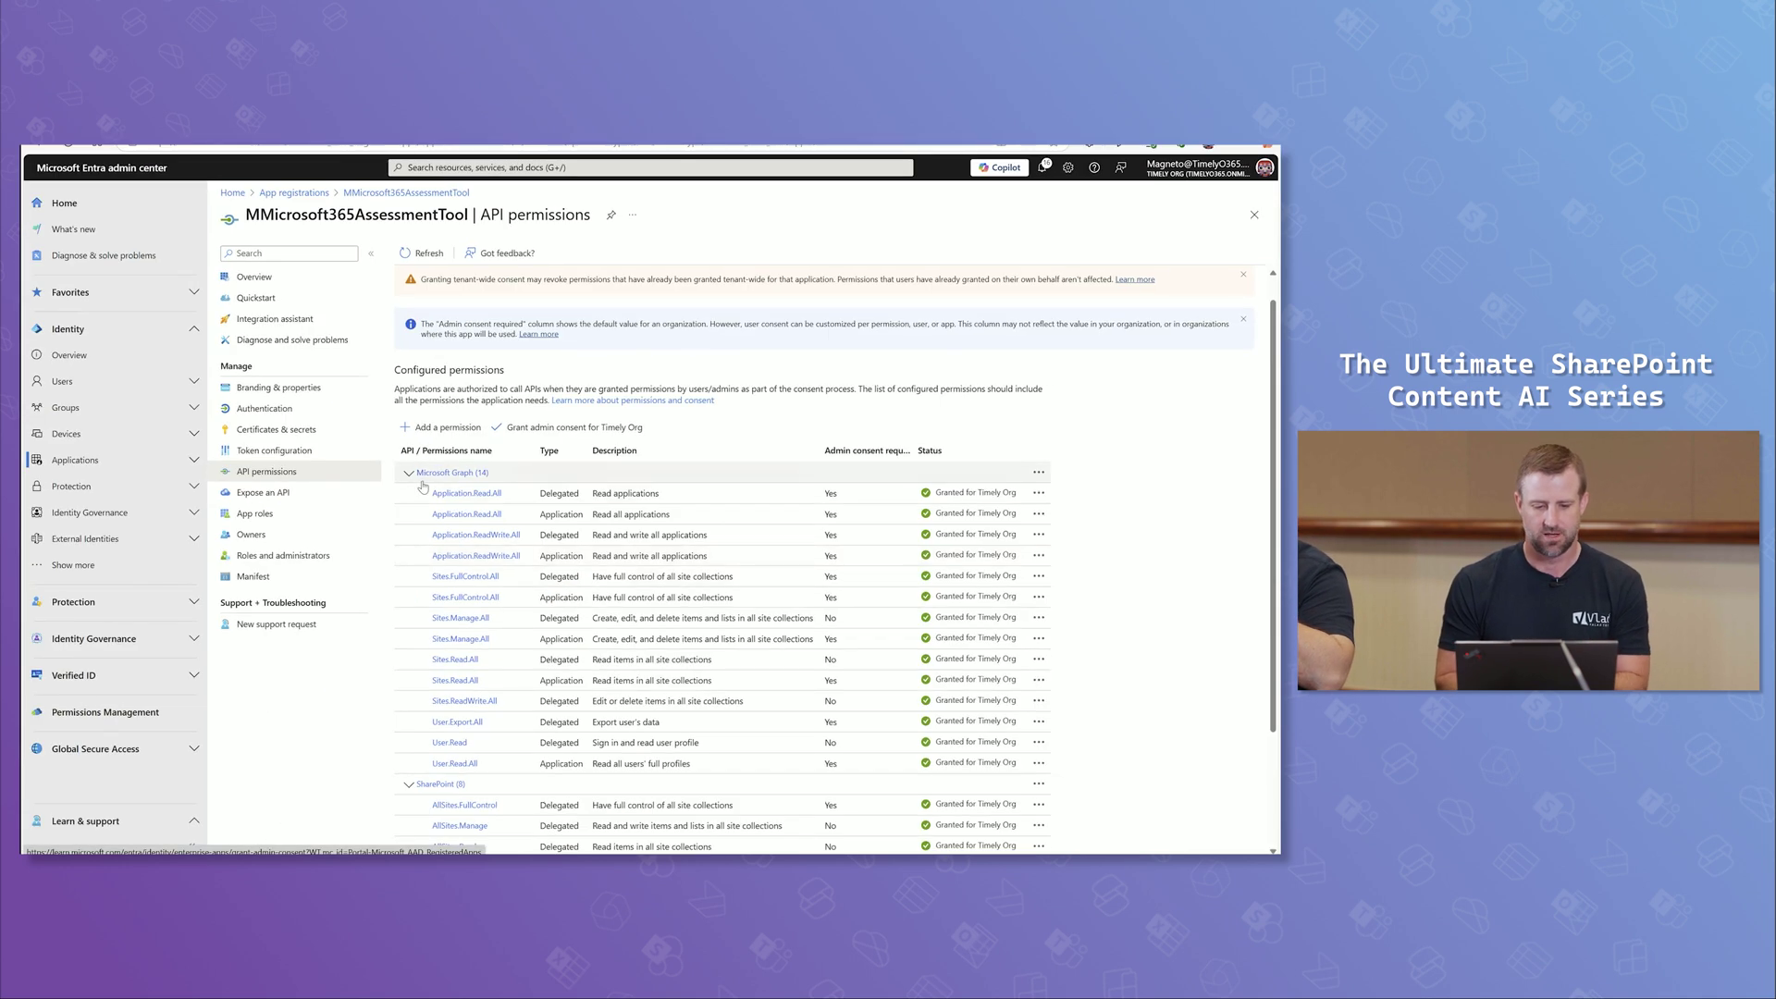
pyautogui.click(283, 429)
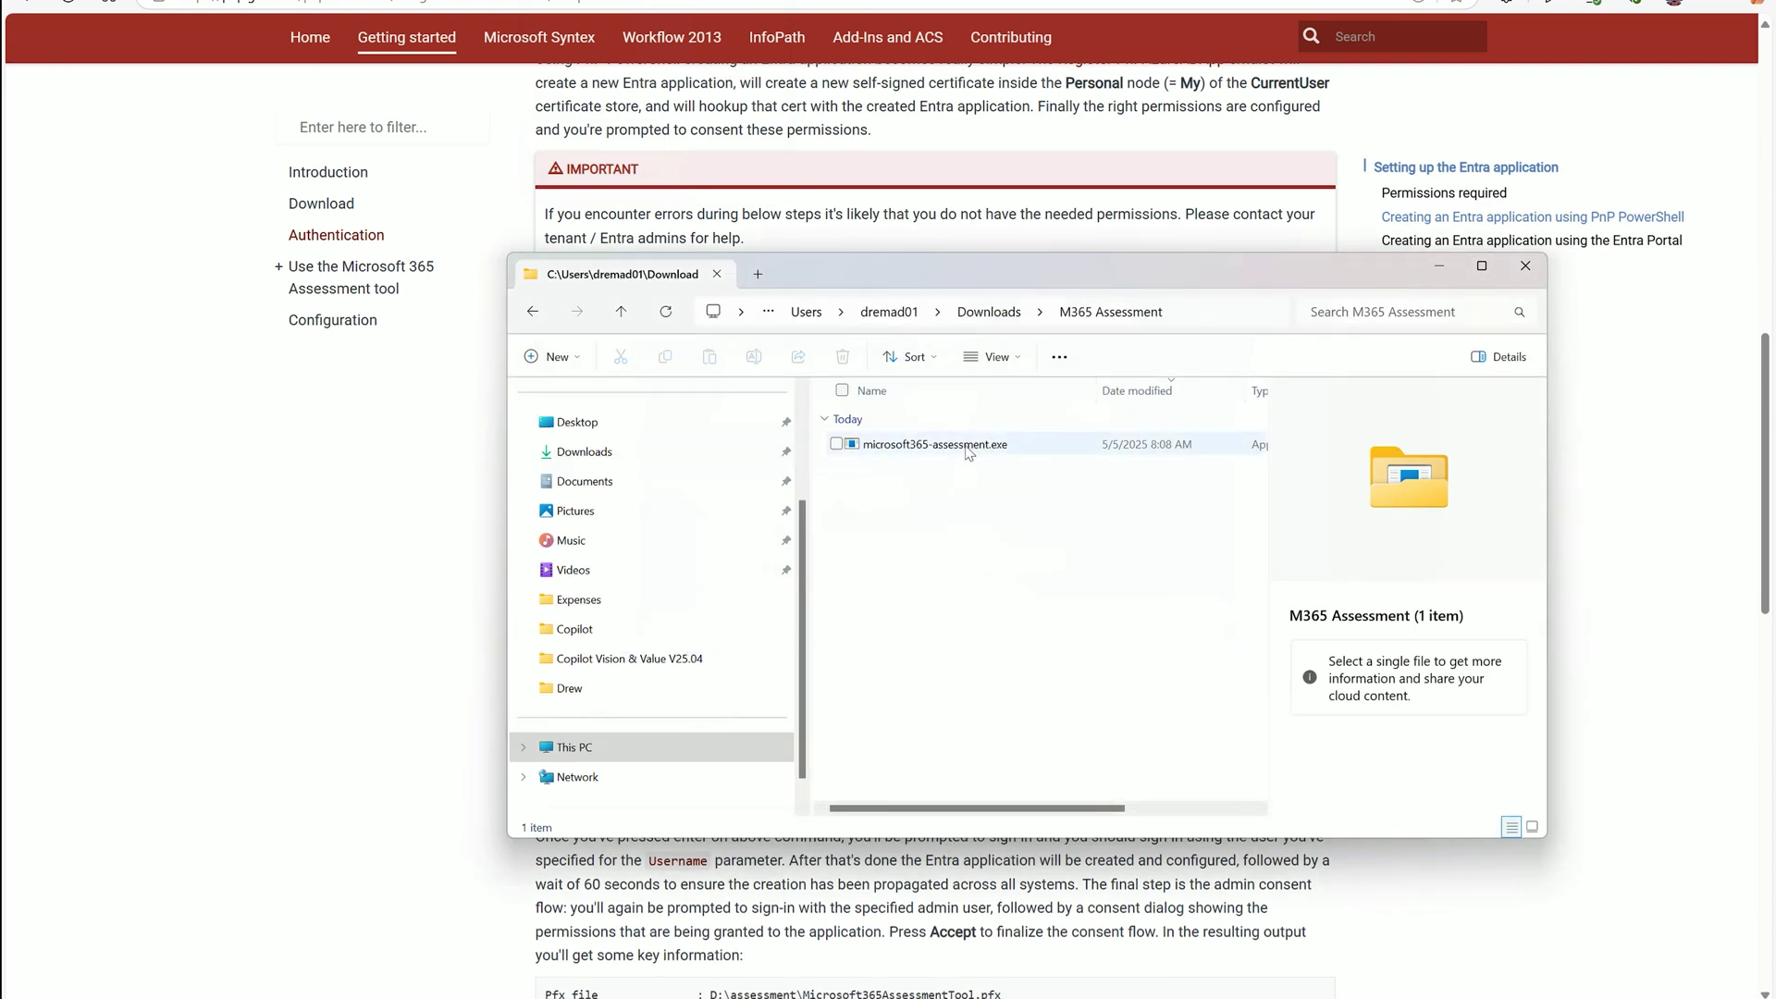
# Launch microsoft365-assessment.exe from the Downloads\M365 Assessment folder.
pyautogui.click(967, 451)
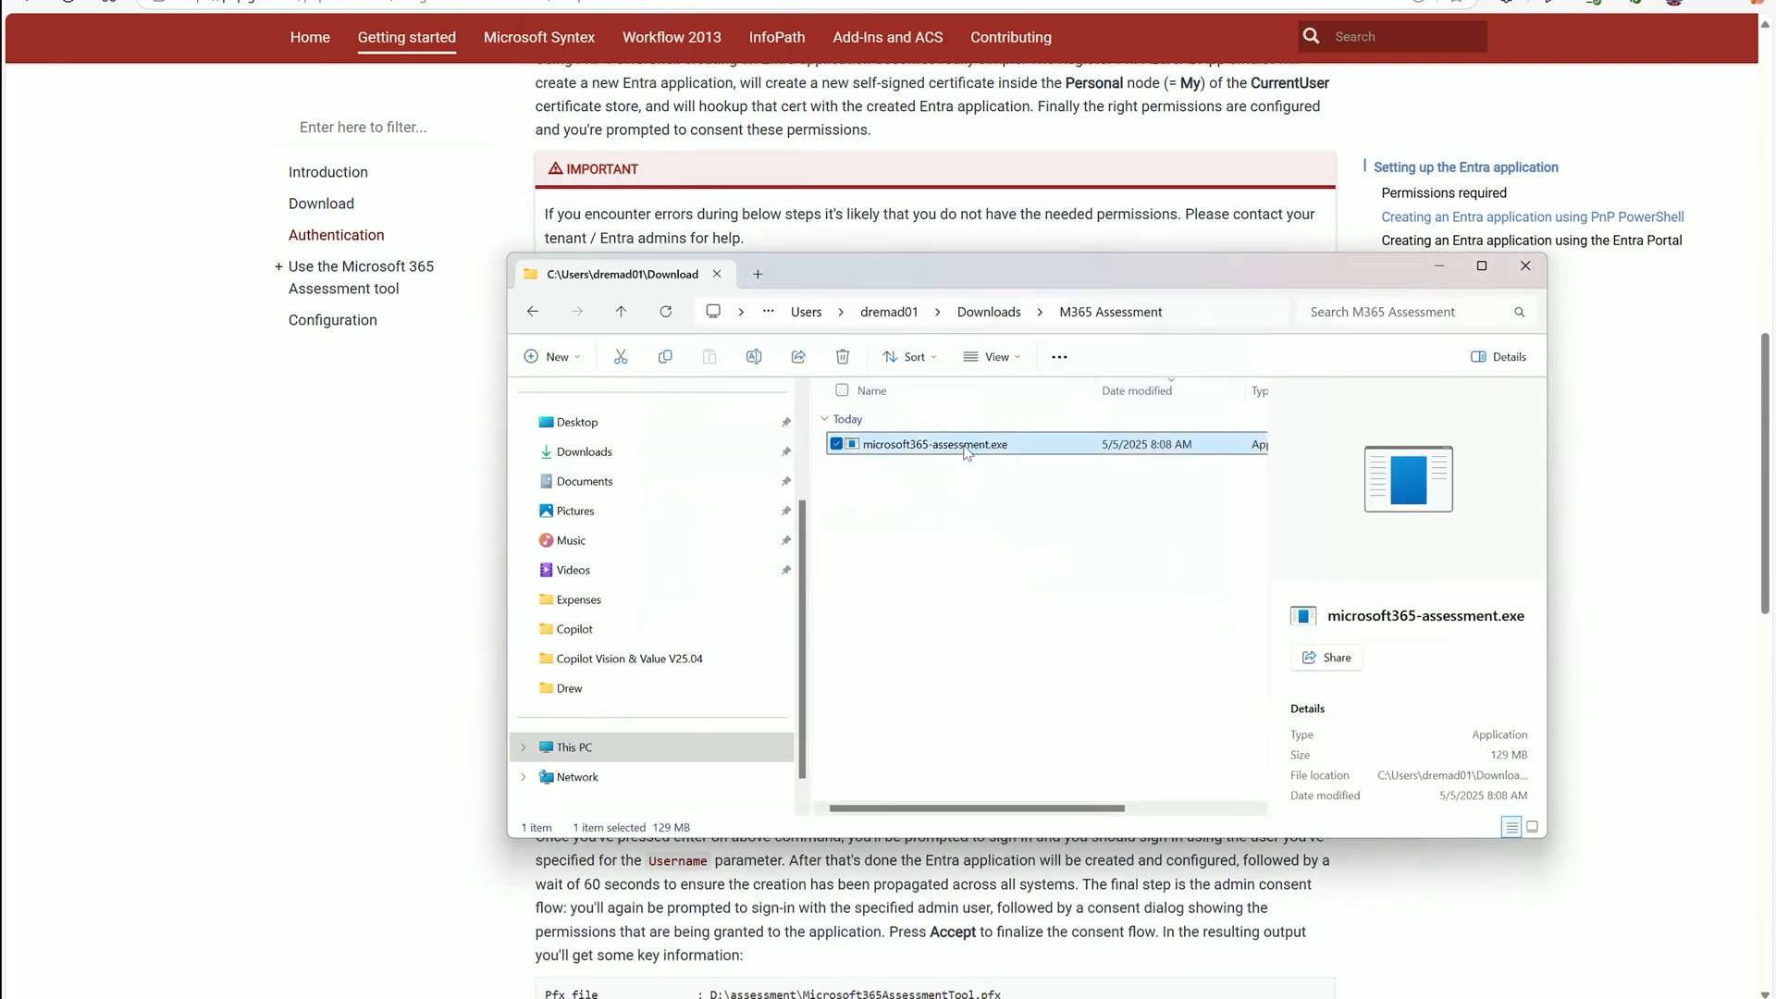
pyautogui.doubleClick(966, 452)
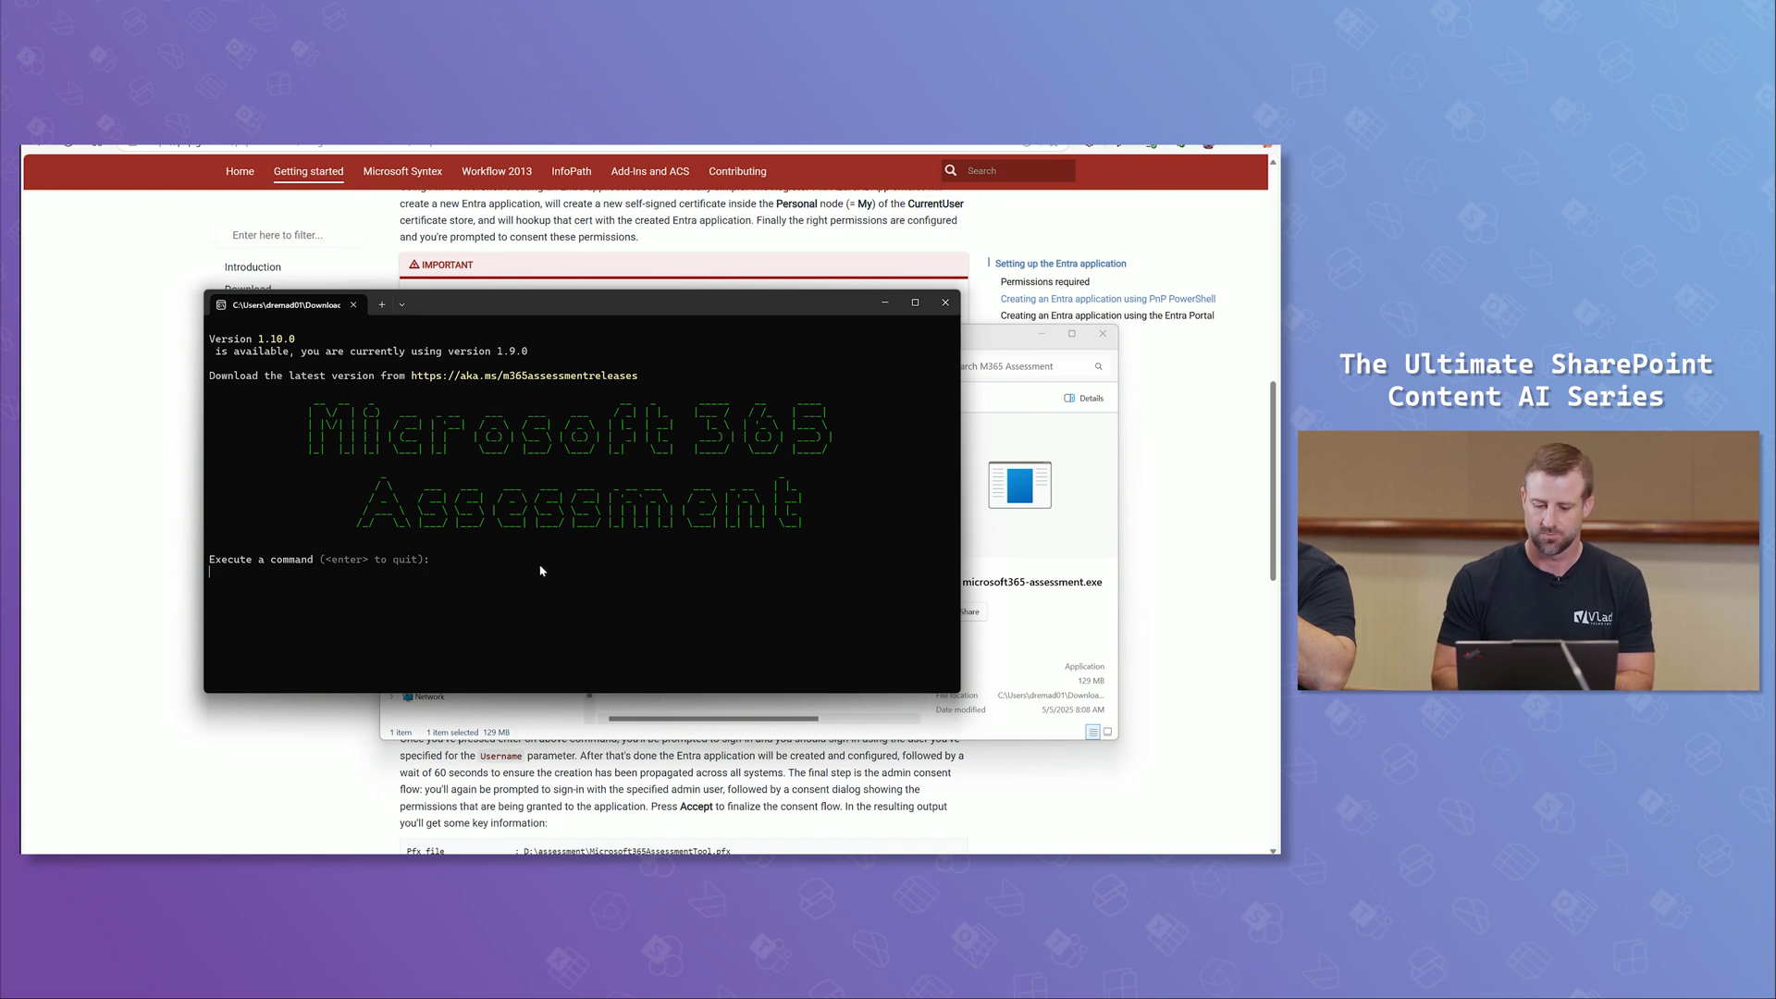
# Paste the prepared microsoft365-assessment start command at the console prompt.
pyautogui.hotkey('alt', 'Tab')
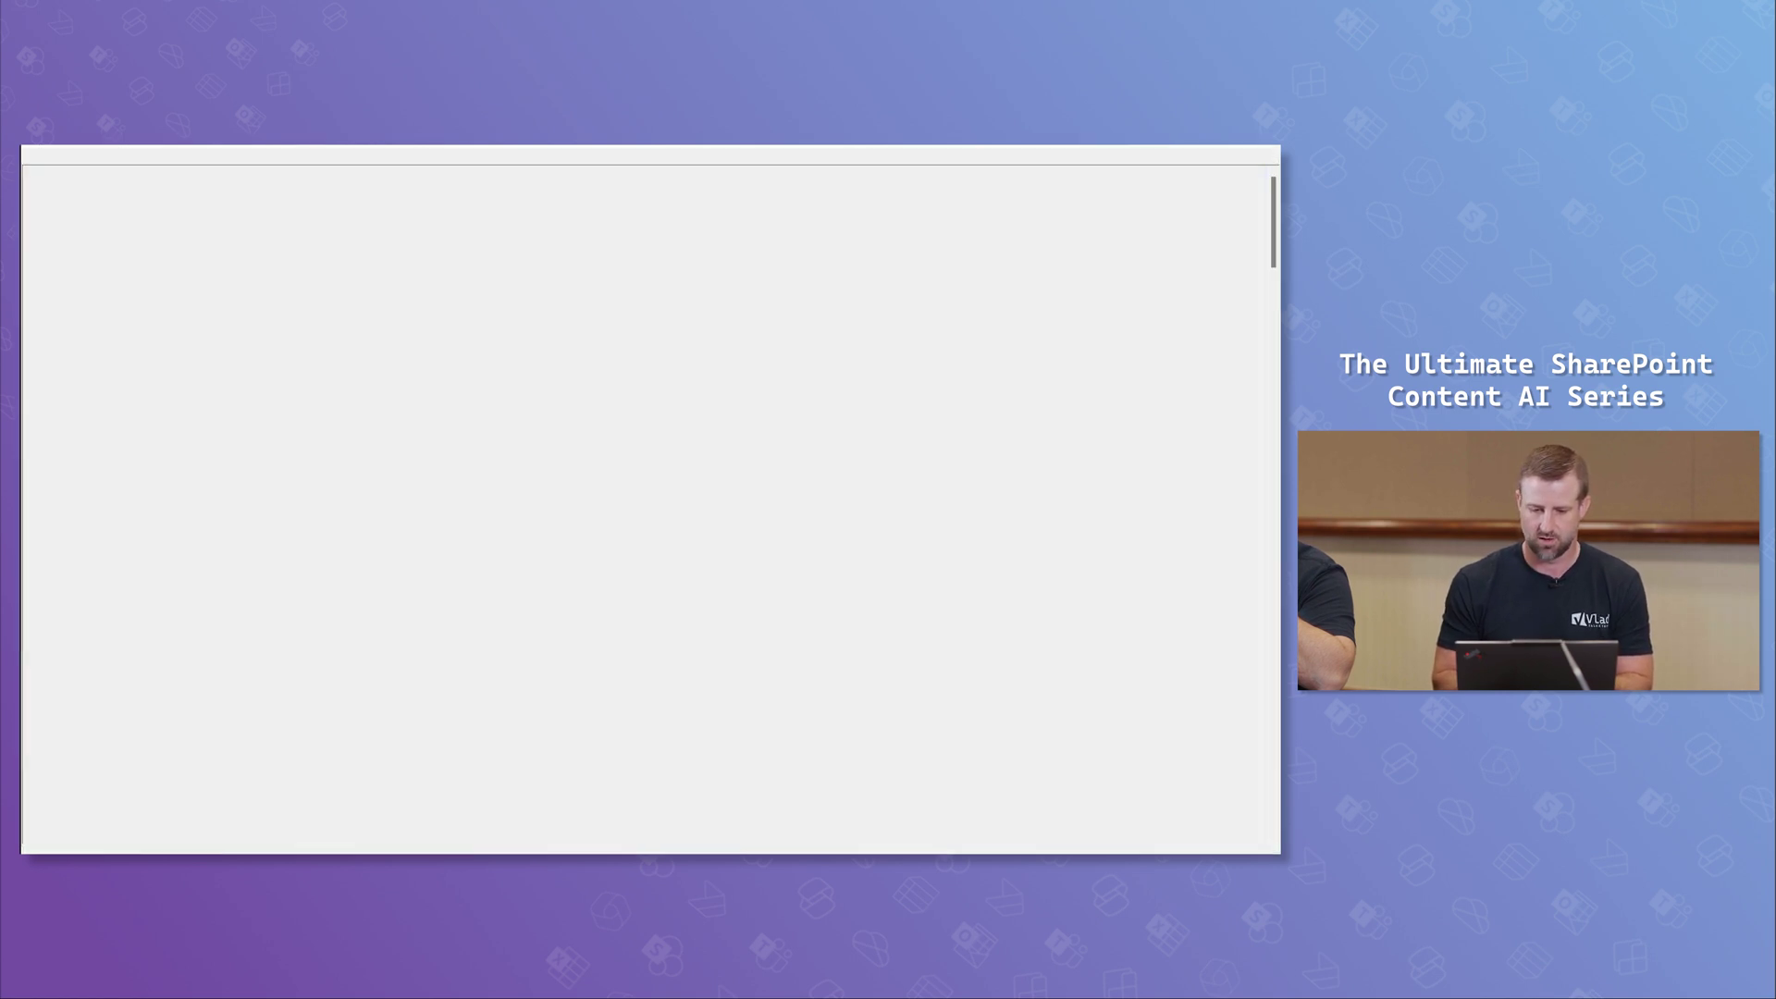
pyautogui.click(475, 253)
pyautogui.hotkey('ctrl', 'a')
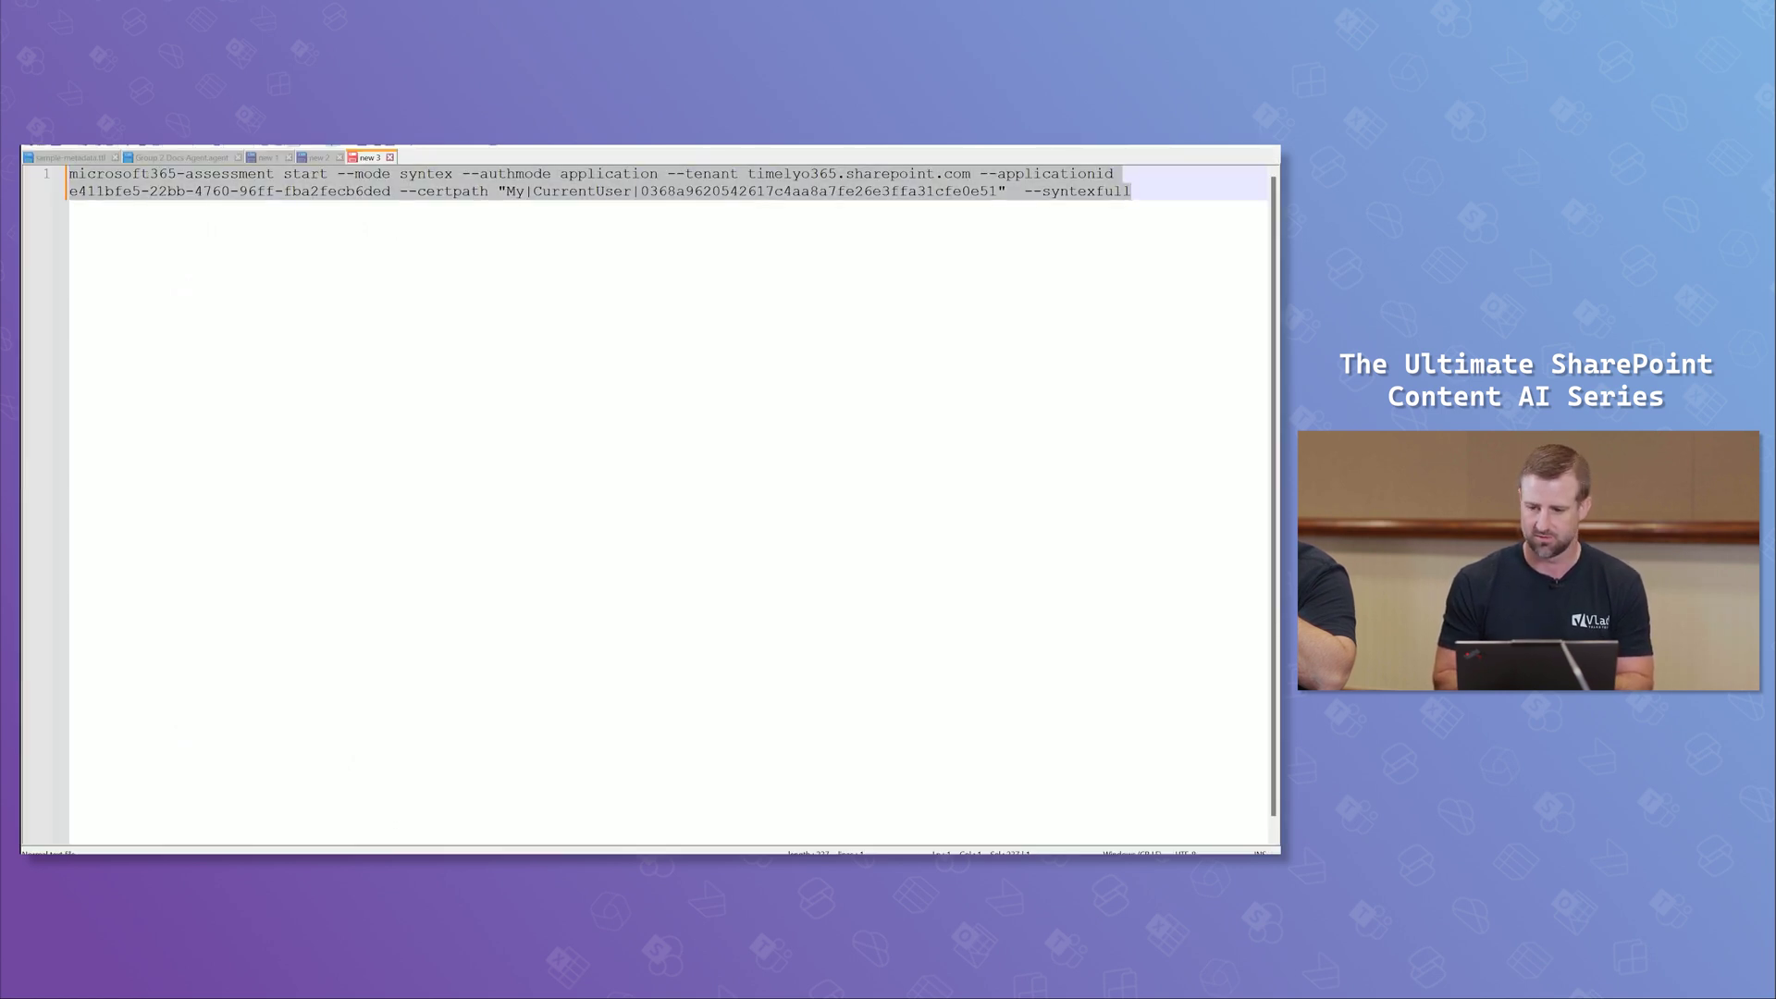
pyautogui.hotkey('alt', 'Tab')
pyautogui.hotkey('ctrl', 'v')
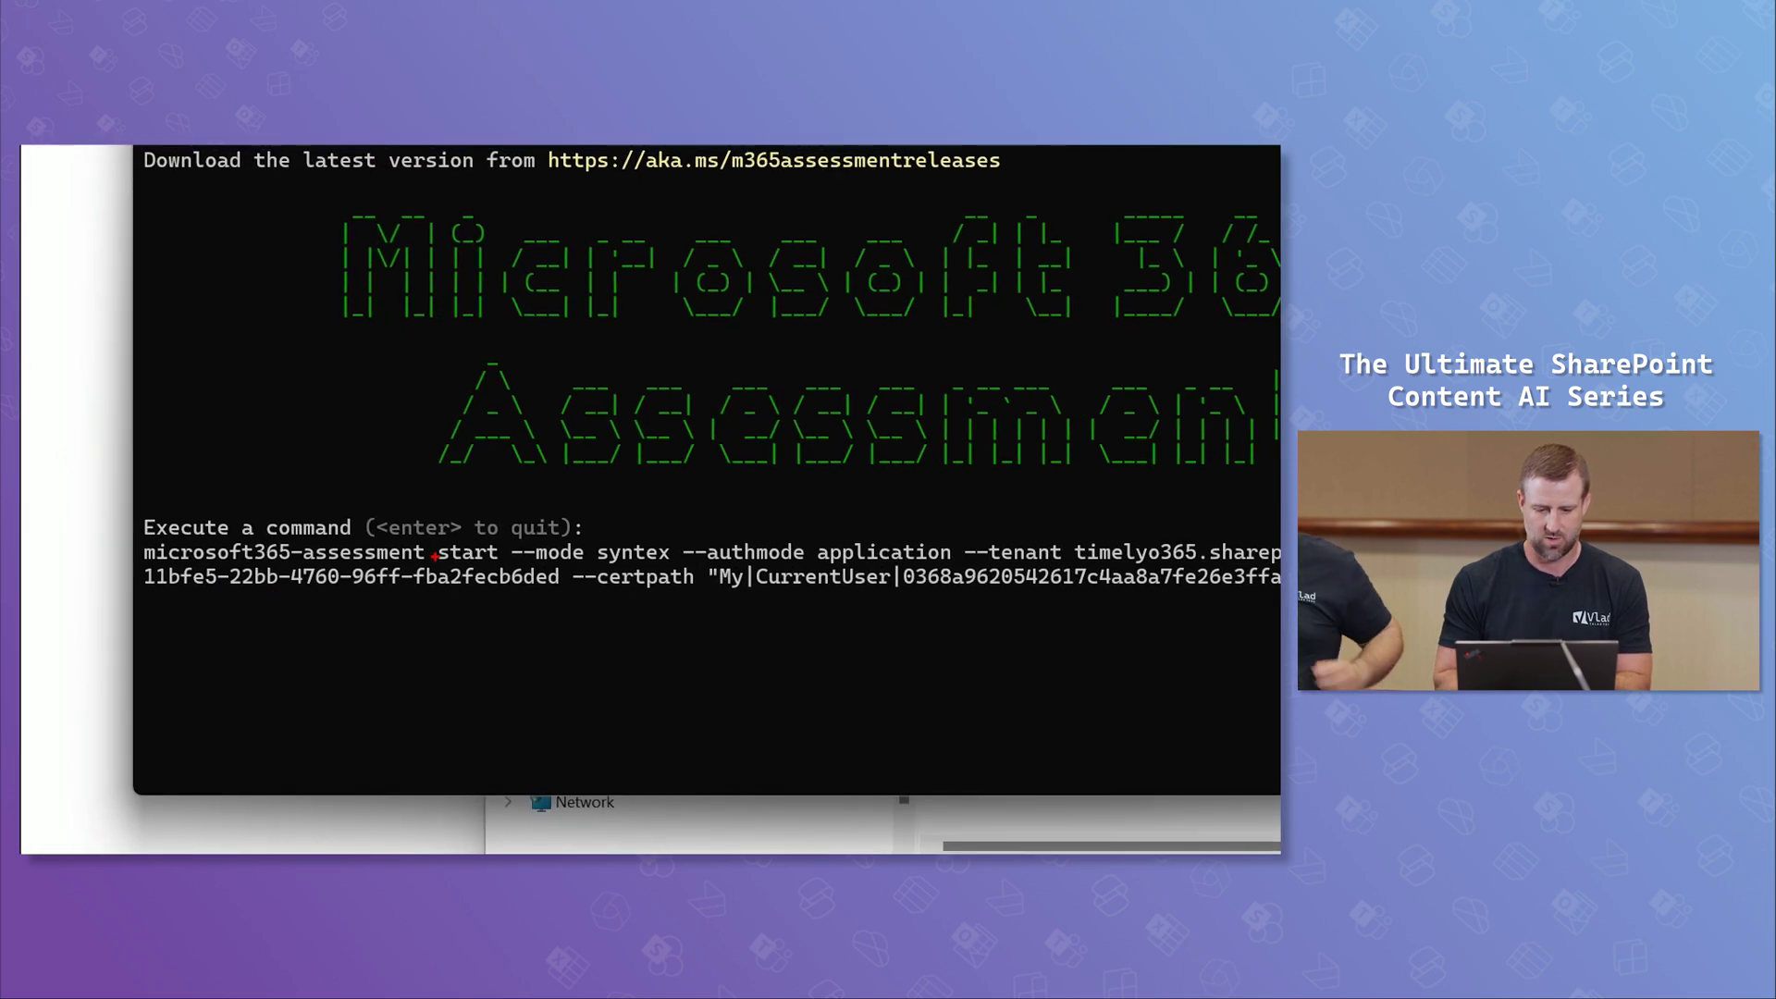
# Highlight parts of the pasted start command.
pyautogui.moveTo(436, 566); pyautogui.dragTo(492, 566)
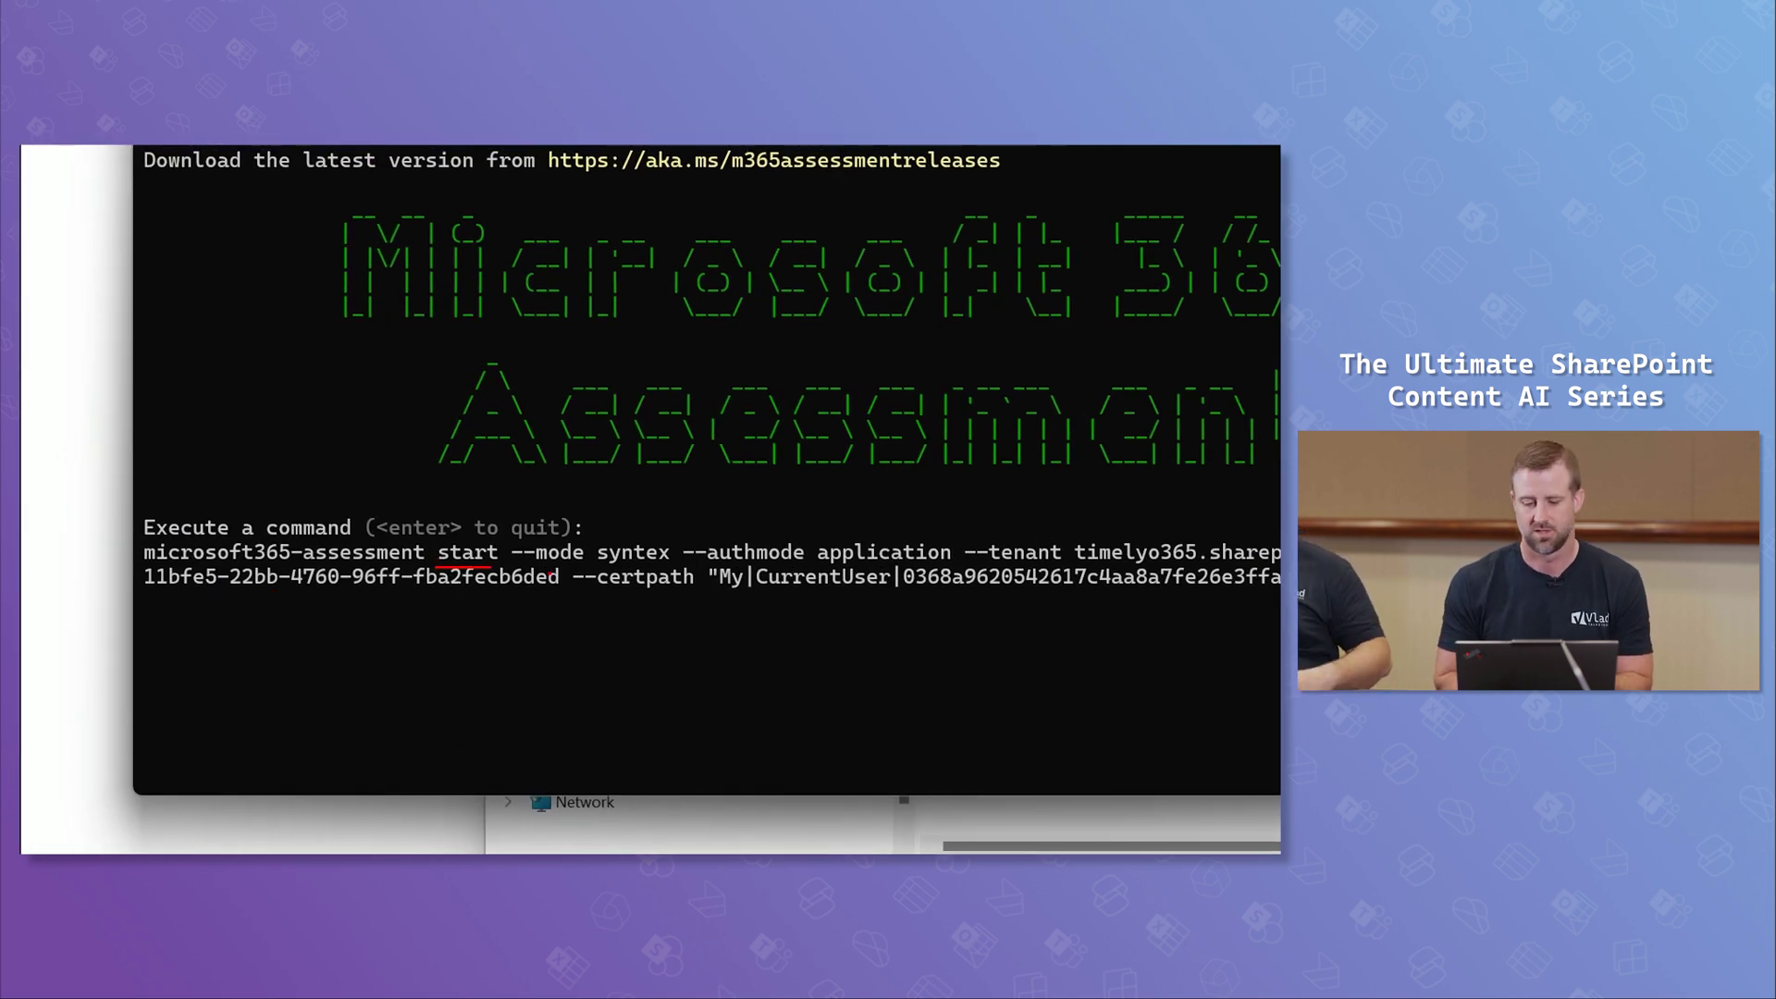
pyautogui.moveTo(613, 568)
pyautogui.mouseDown()
pyautogui.moveTo(688, 555)
pyautogui.moveTo(607, 526)
pyautogui.moveTo(583, 564)
pyautogui.mouseUp()
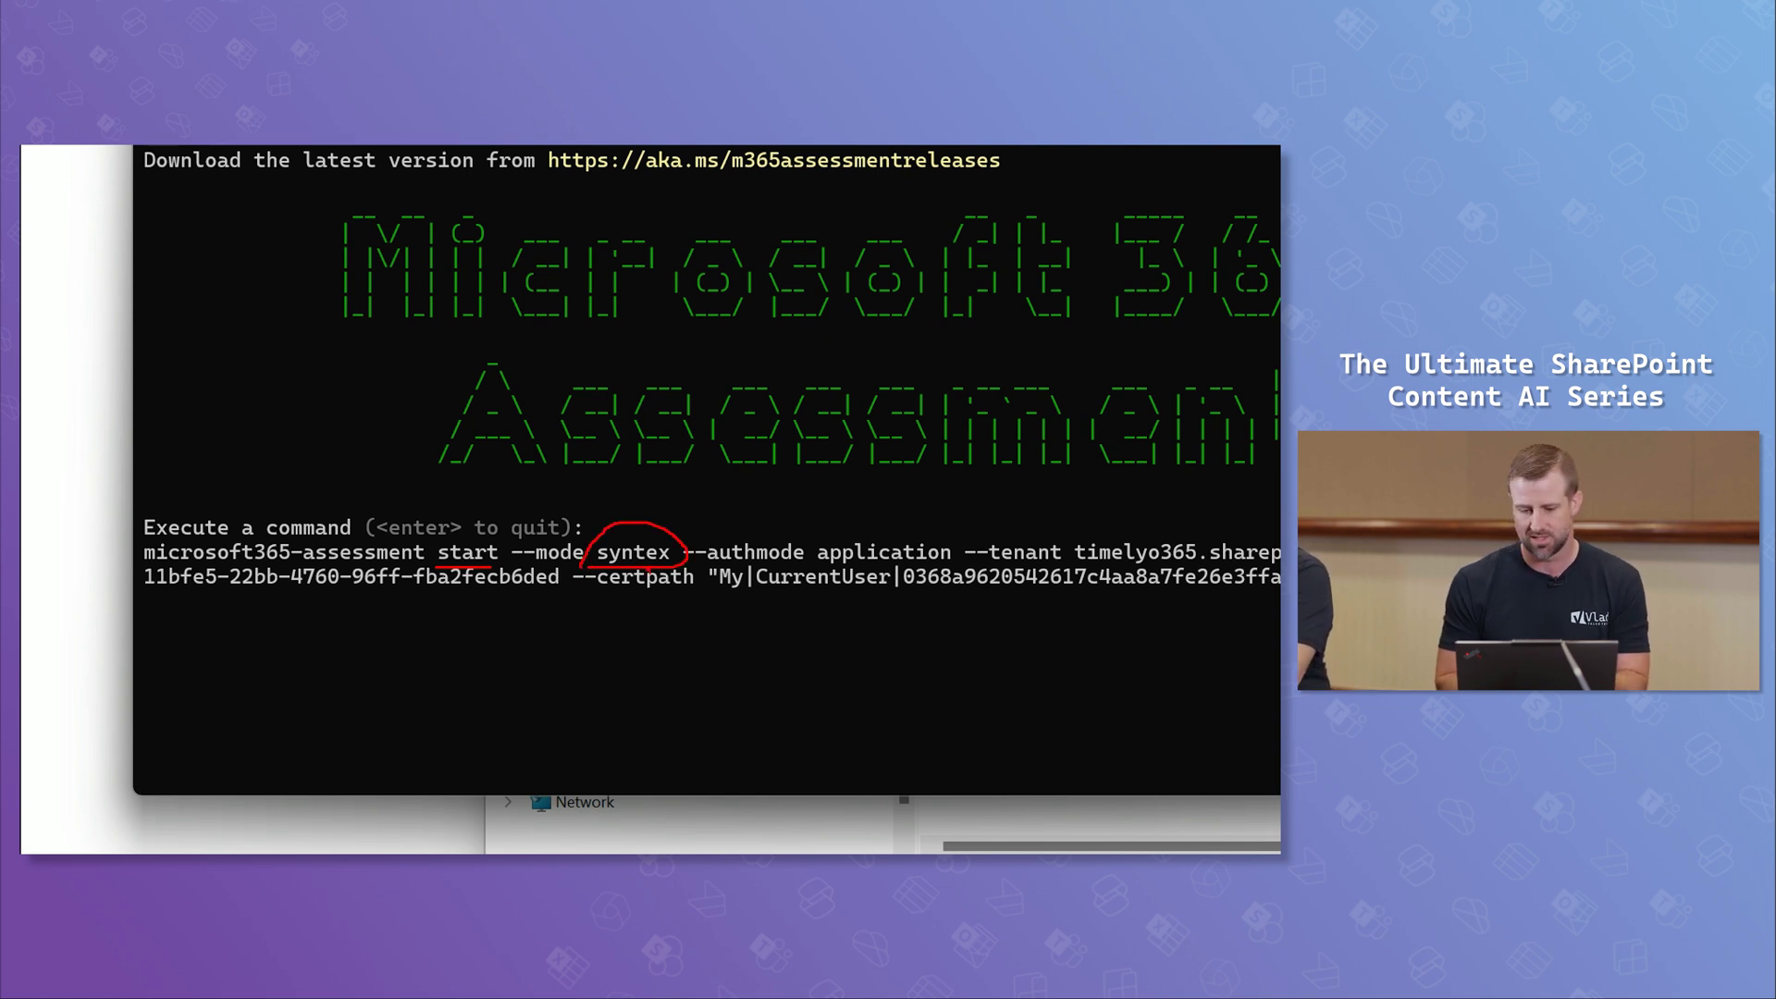
pyautogui.moveTo(817, 559); pyautogui.dragTo(916, 556)
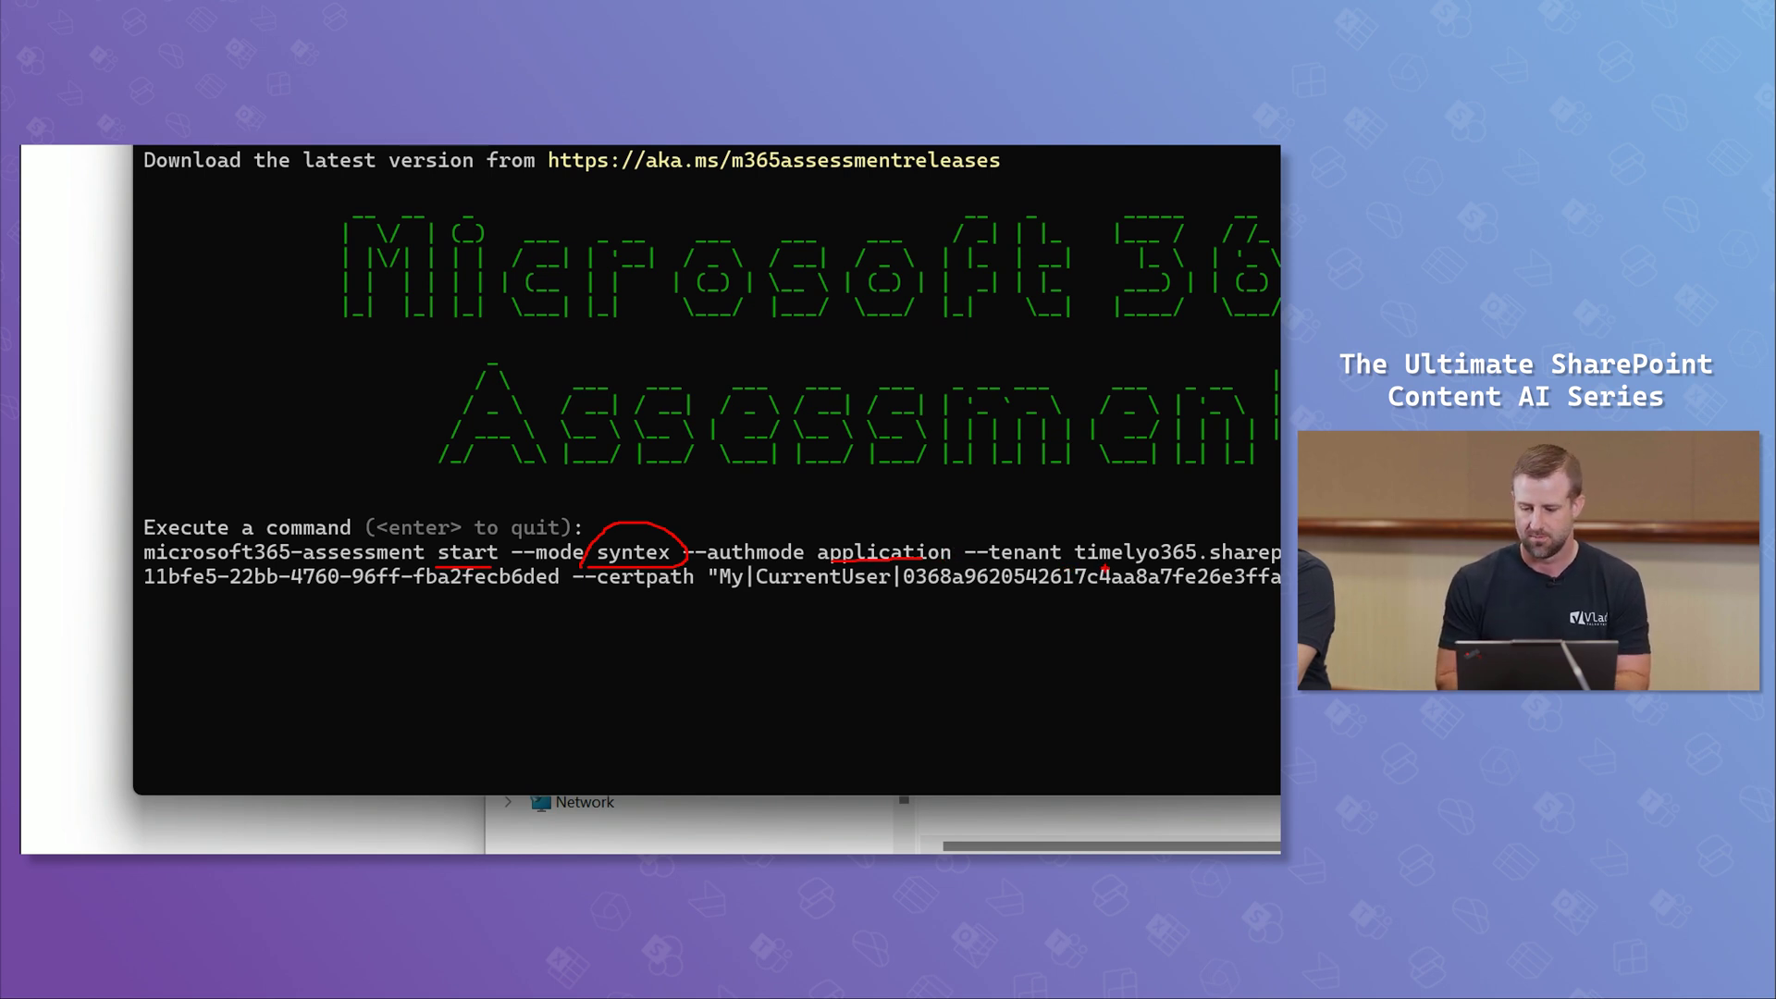
pyautogui.press('Escape')
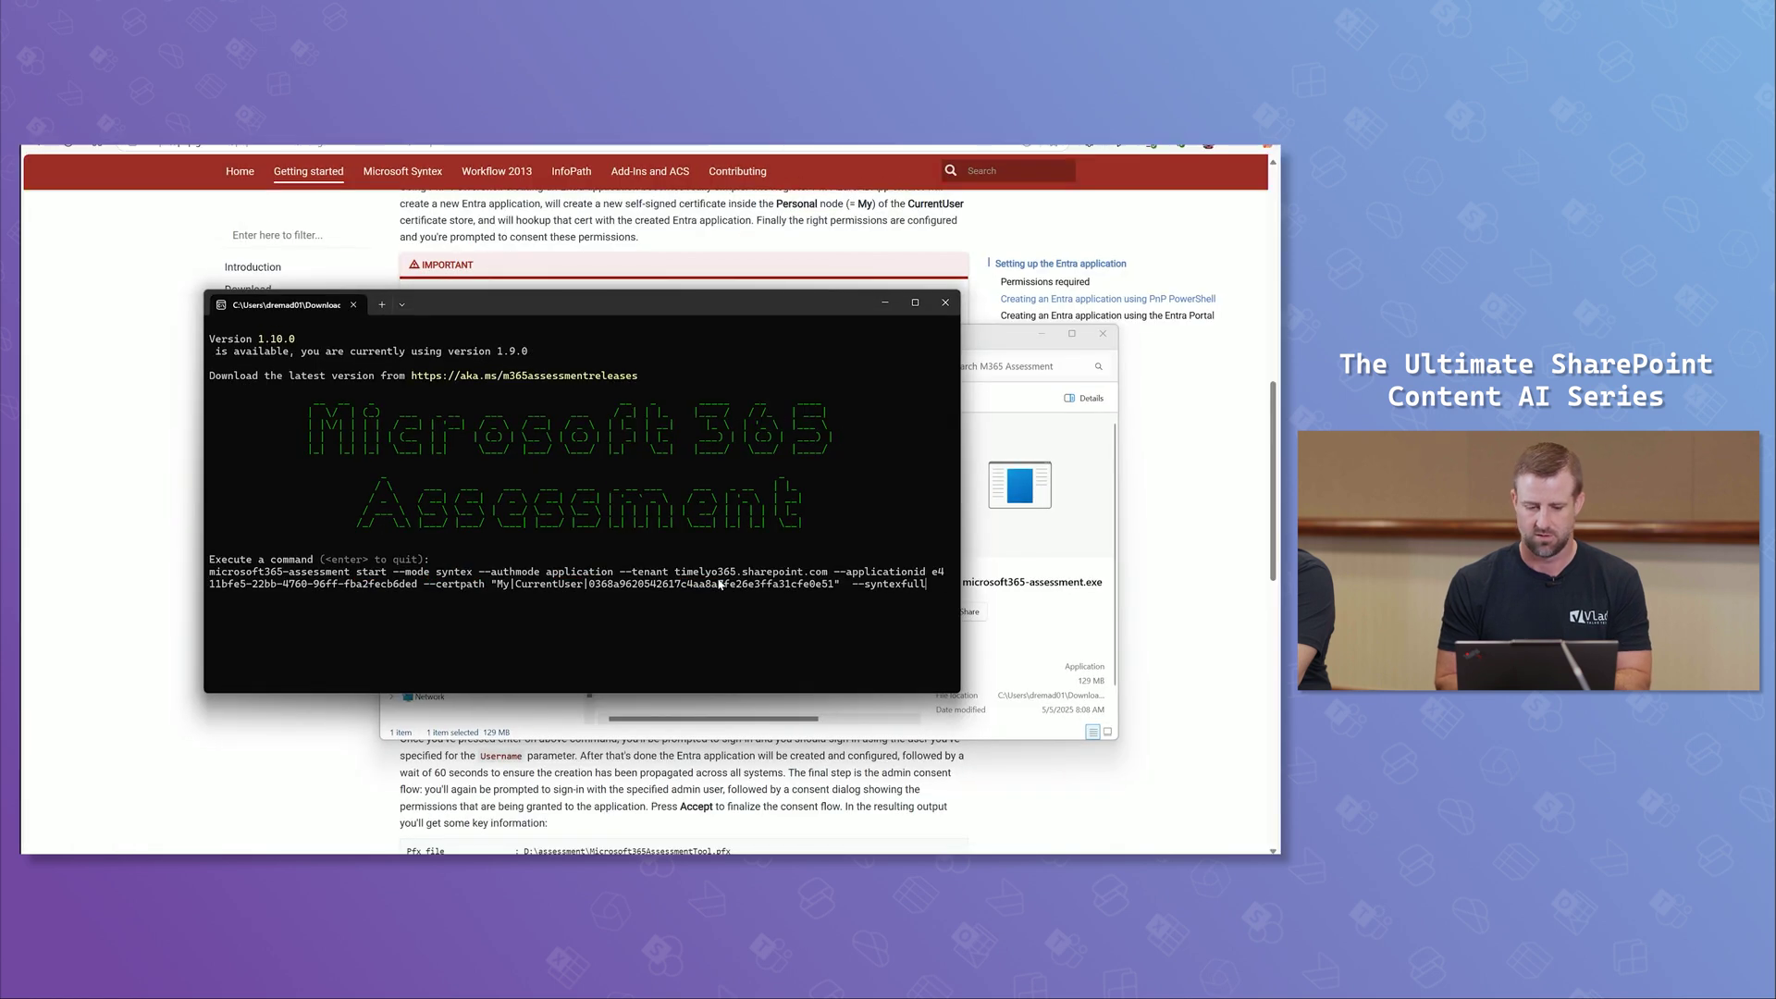
pyautogui.hotkey('ctrl', '1')
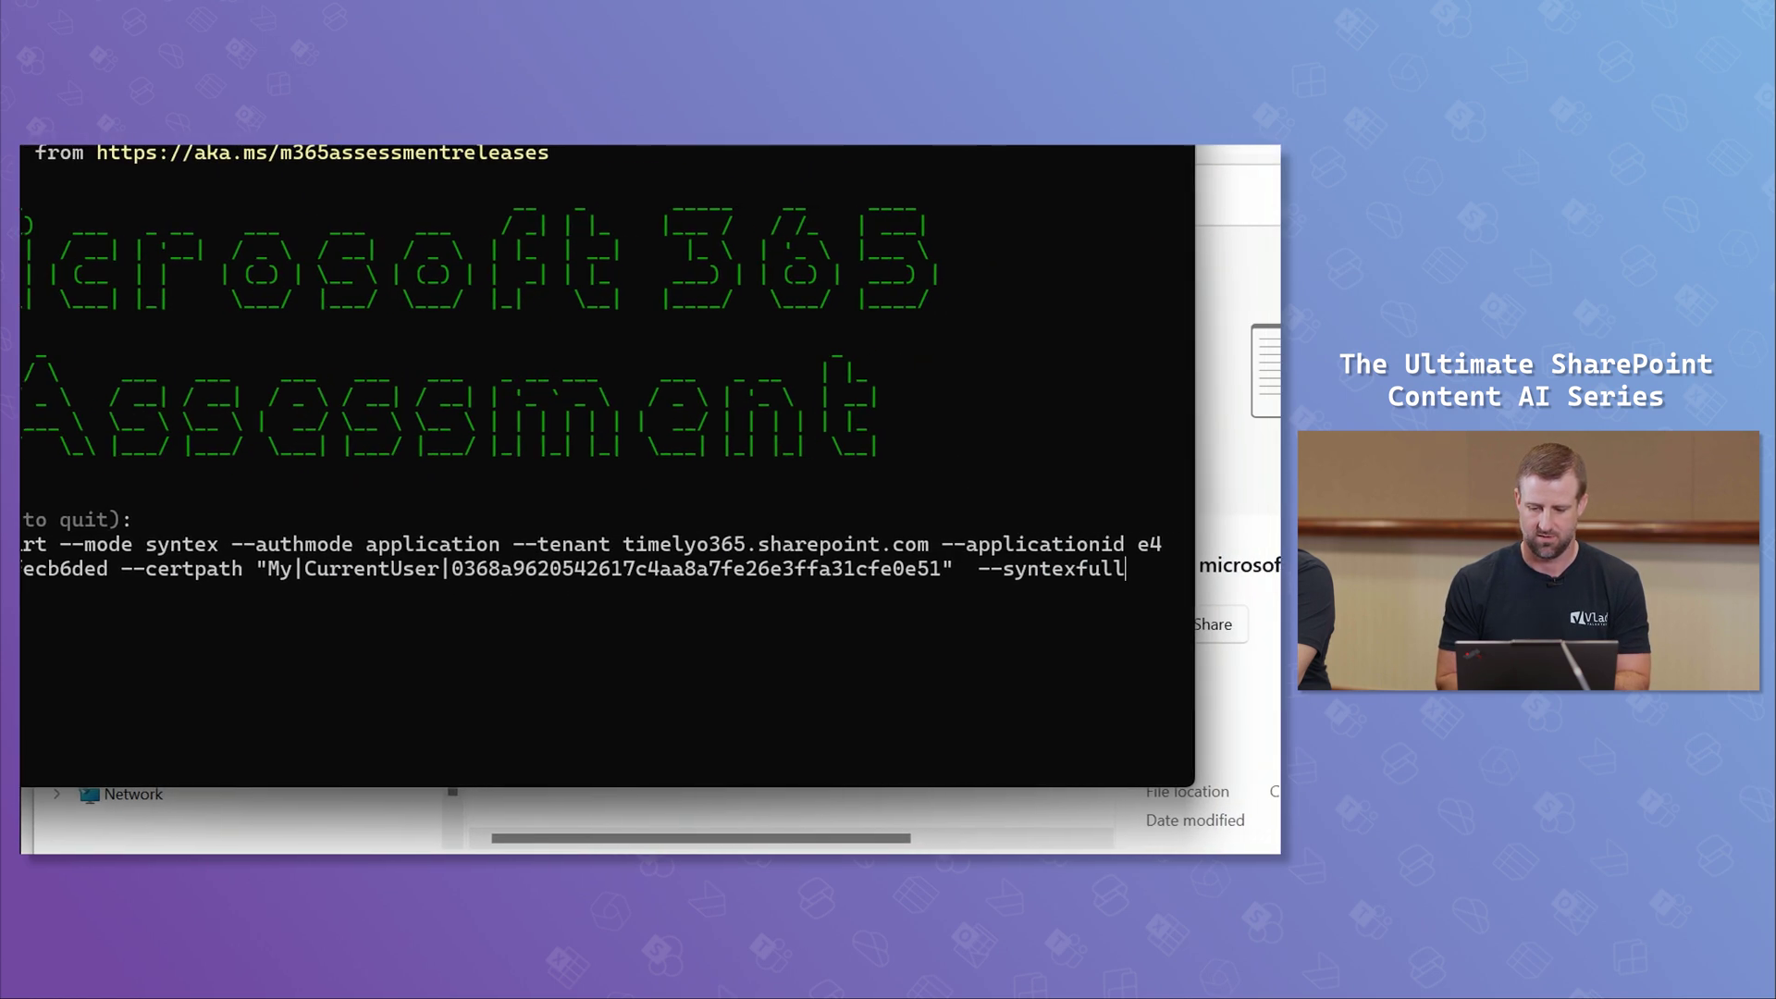
pyautogui.press('Escape')
pyautogui.hotkey('ctrl', '1')
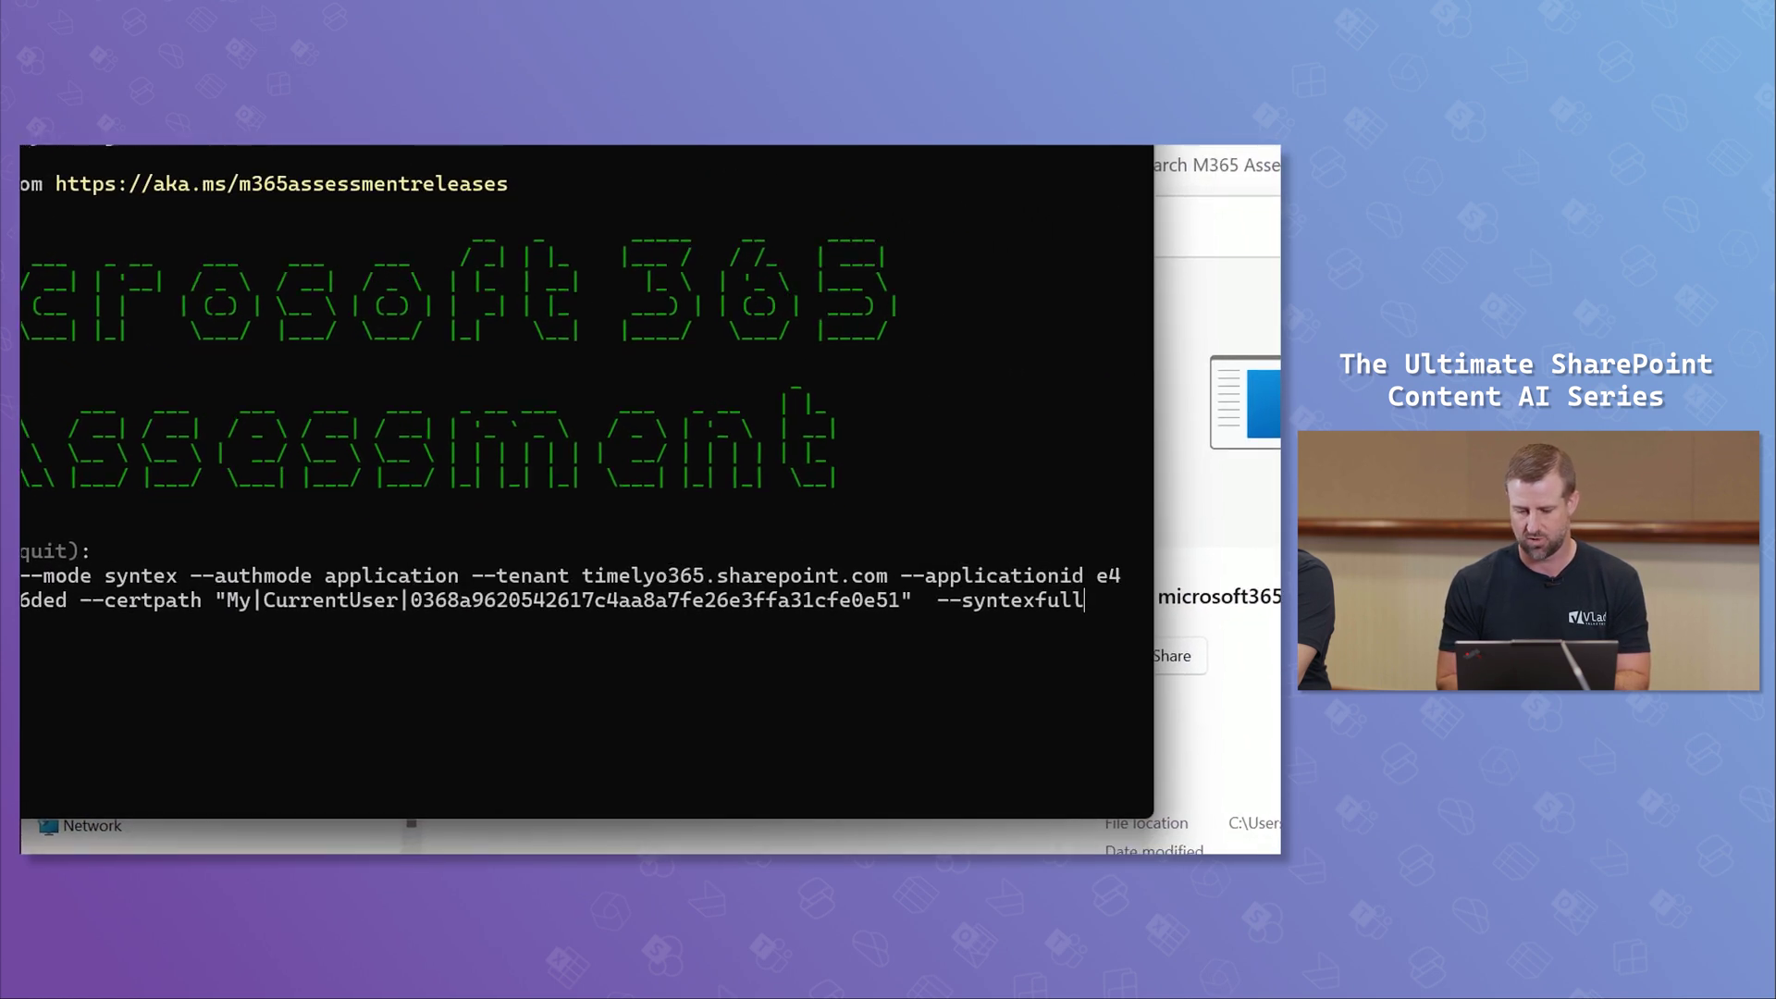
pyautogui.press('Escape')
pyautogui.hotkey('ctrl', '1')
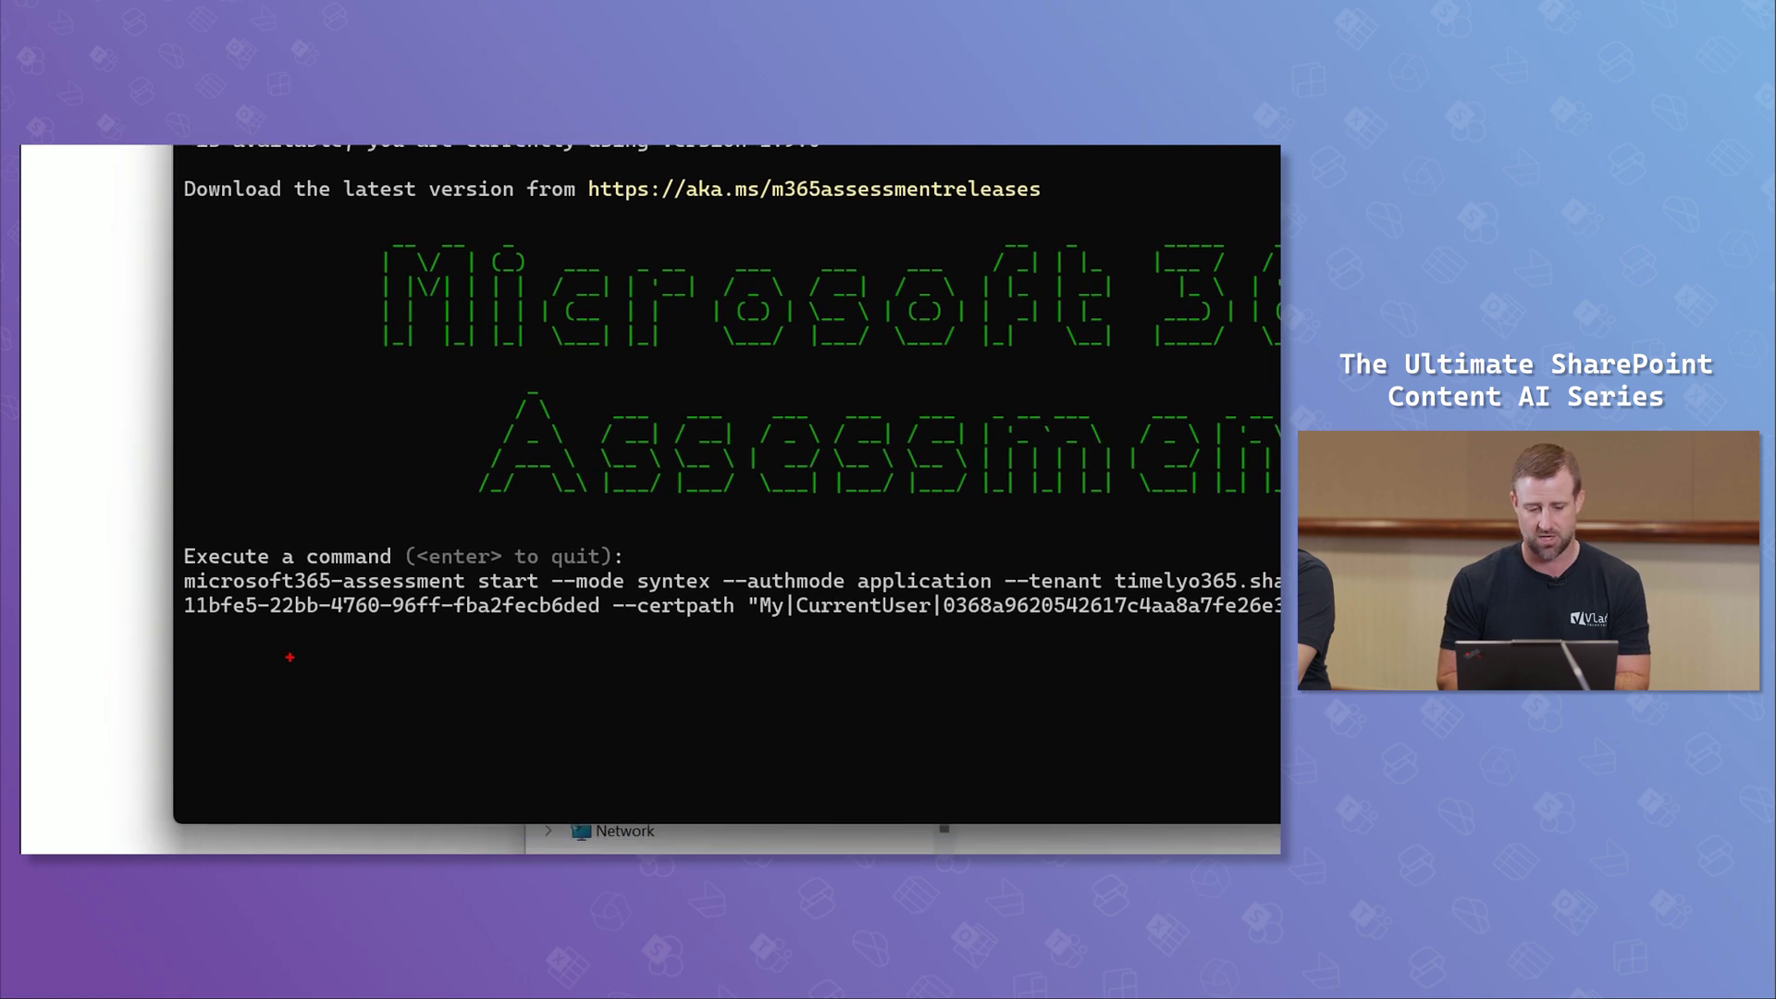
# Mark the remaining parameters and run the Syntex assessment with --syntexfull.
pyautogui.moveTo(167, 610); pyautogui.dragTo(526, 636)
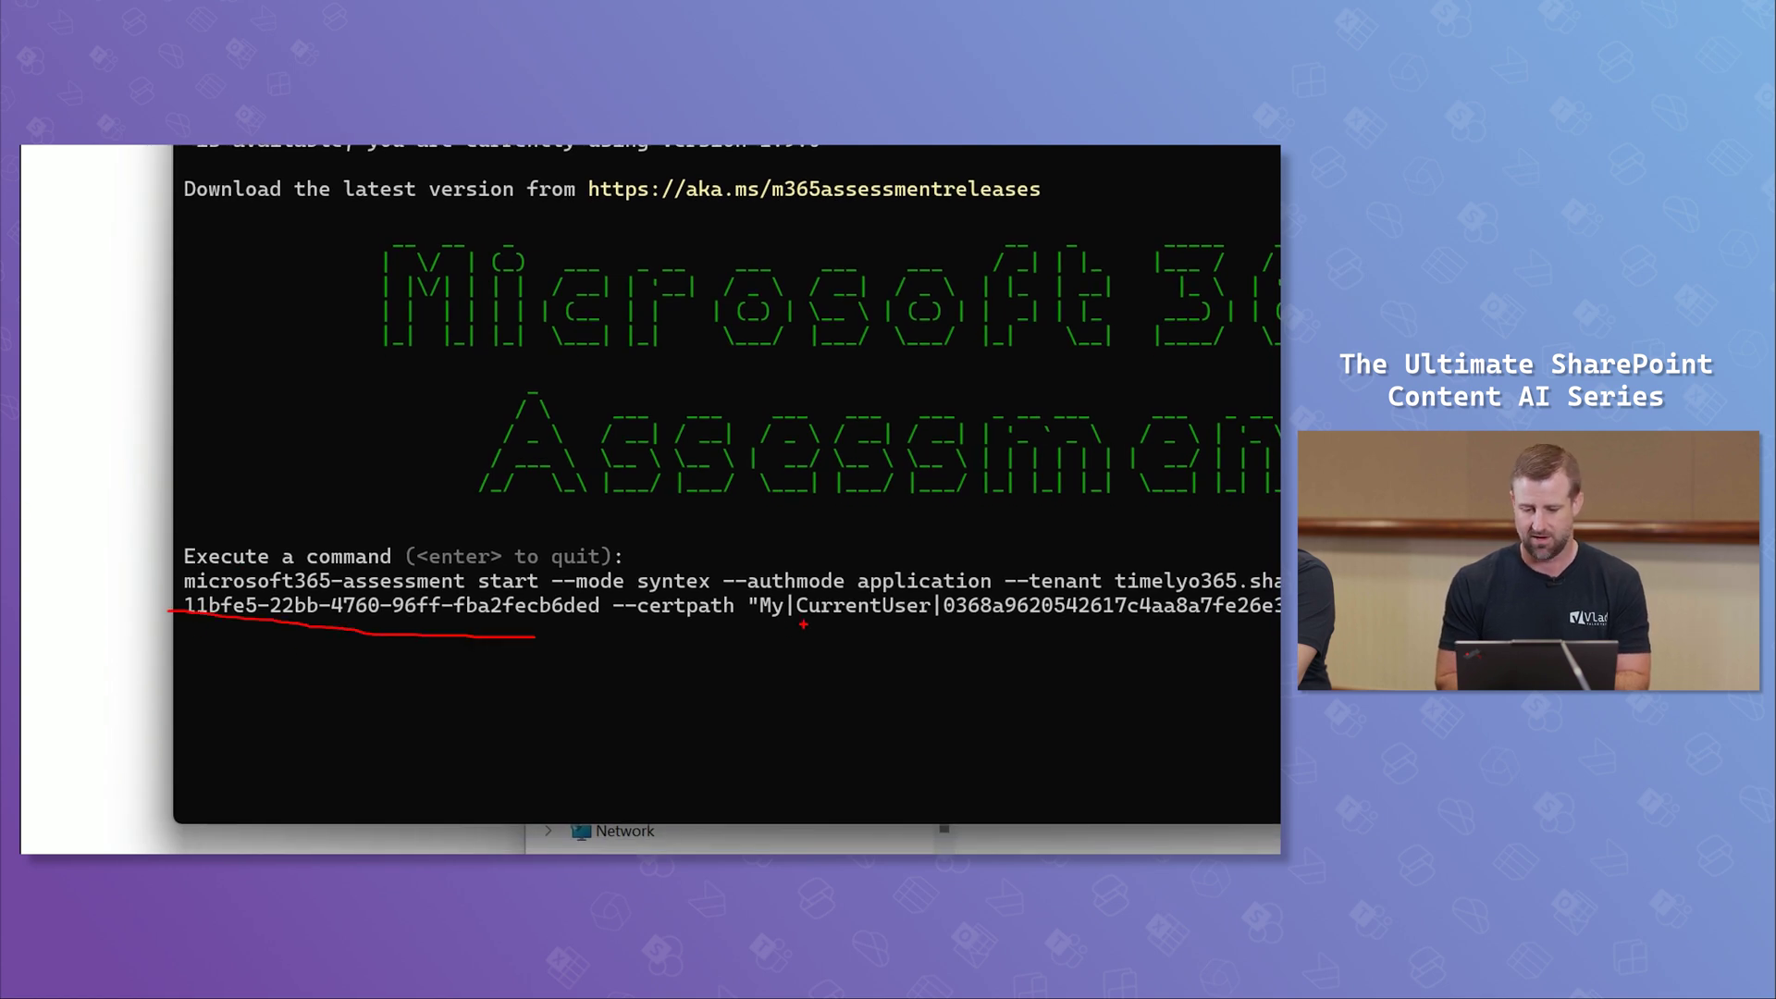
pyautogui.moveTo(797, 633); pyautogui.dragTo(1048, 637)
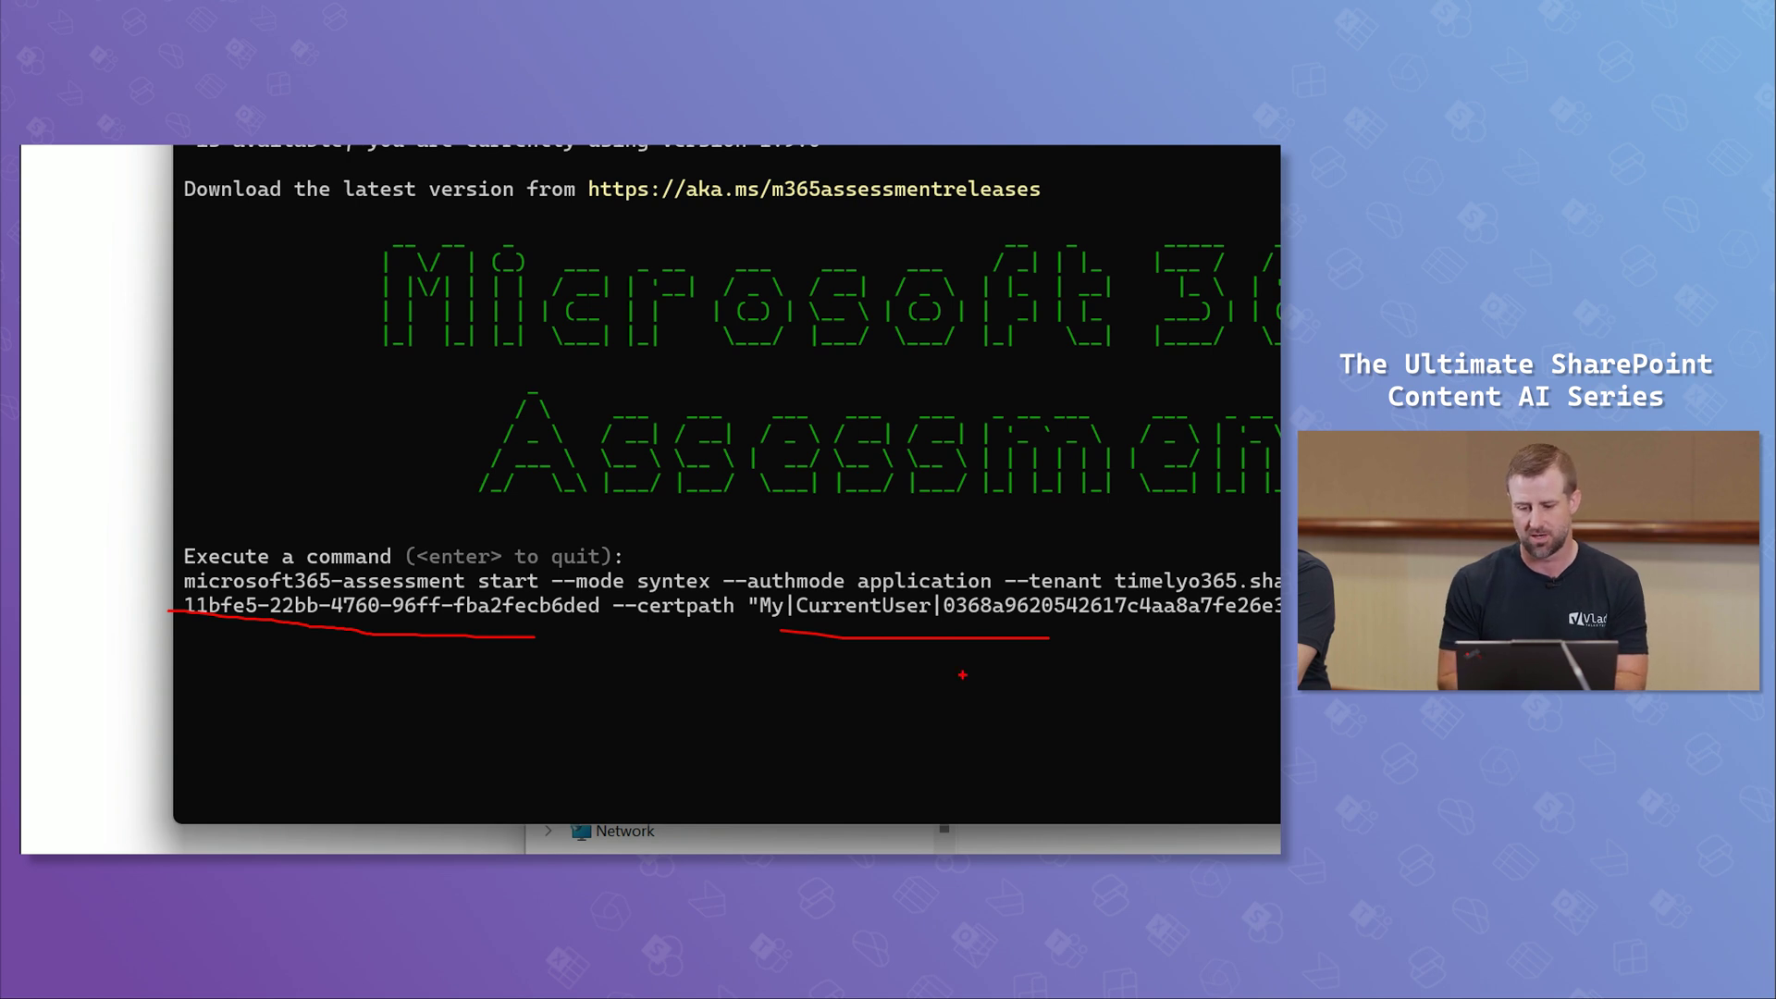
pyautogui.press('Escape')
pyautogui.hotkey('ctrl', '1')
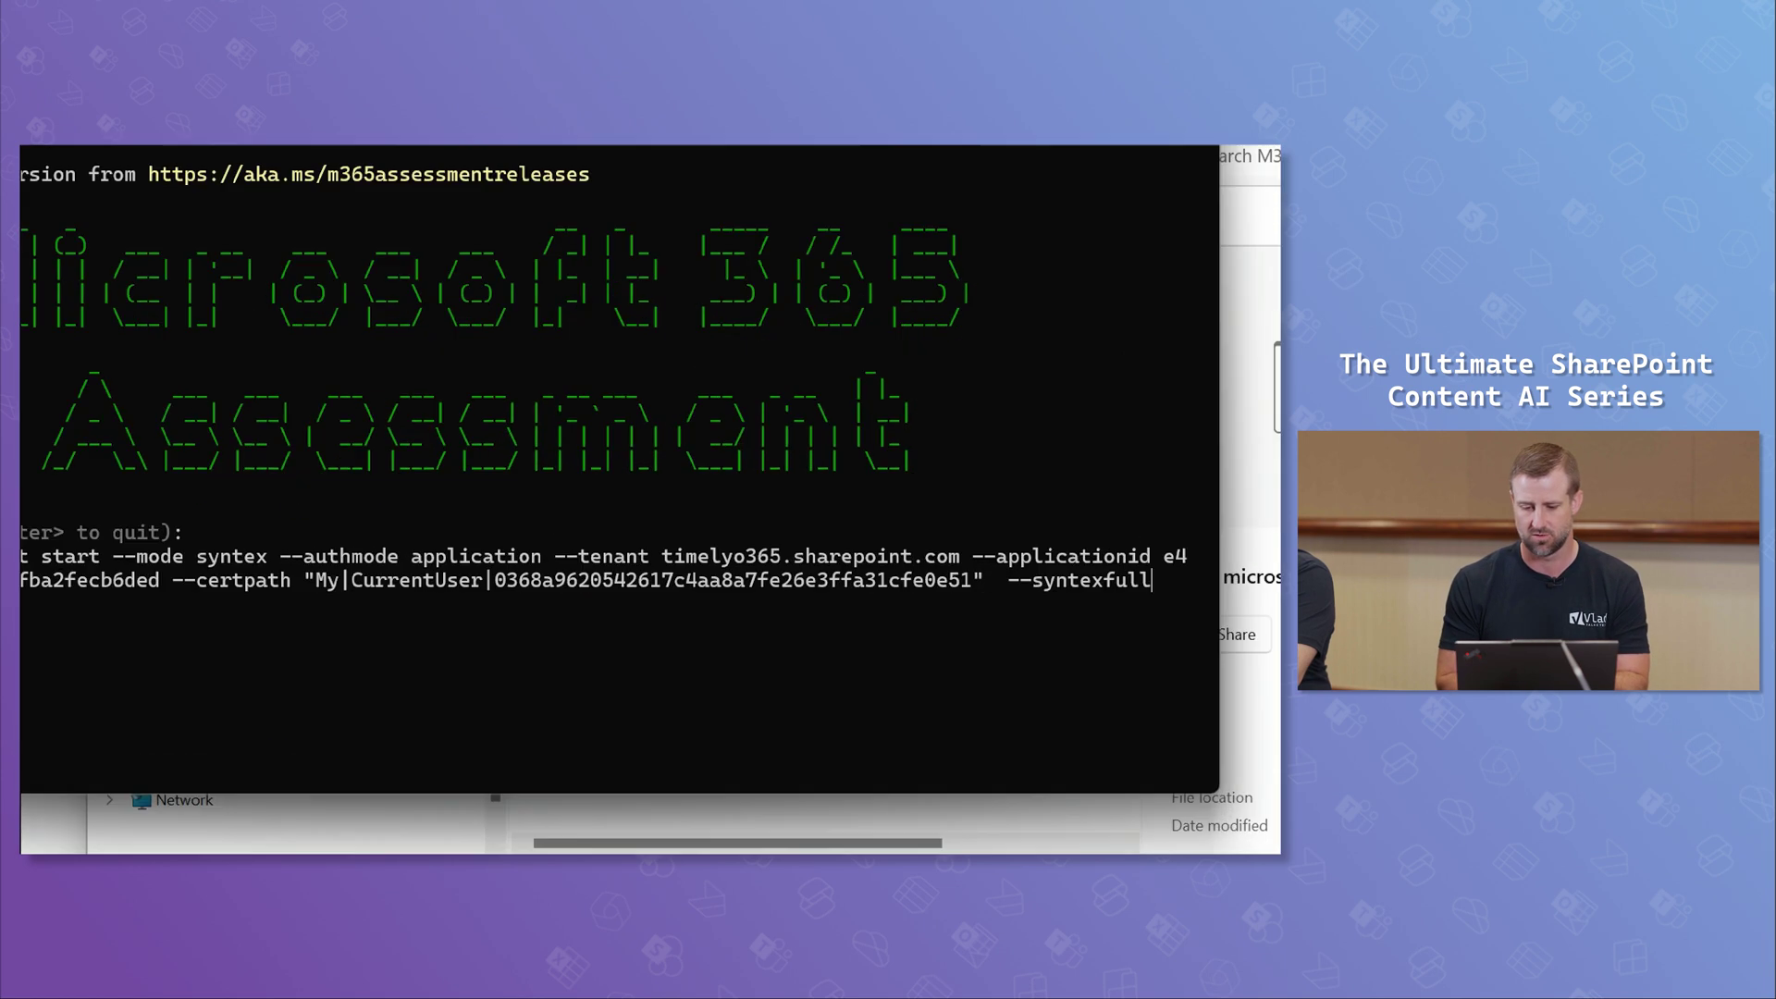
pyautogui.moveTo(875, 597)
pyautogui.mouseDown()
pyautogui.moveTo(1056, 575)
pyautogui.moveTo(929, 544)
pyautogui.moveTo(875, 582)
pyautogui.mouseUp()
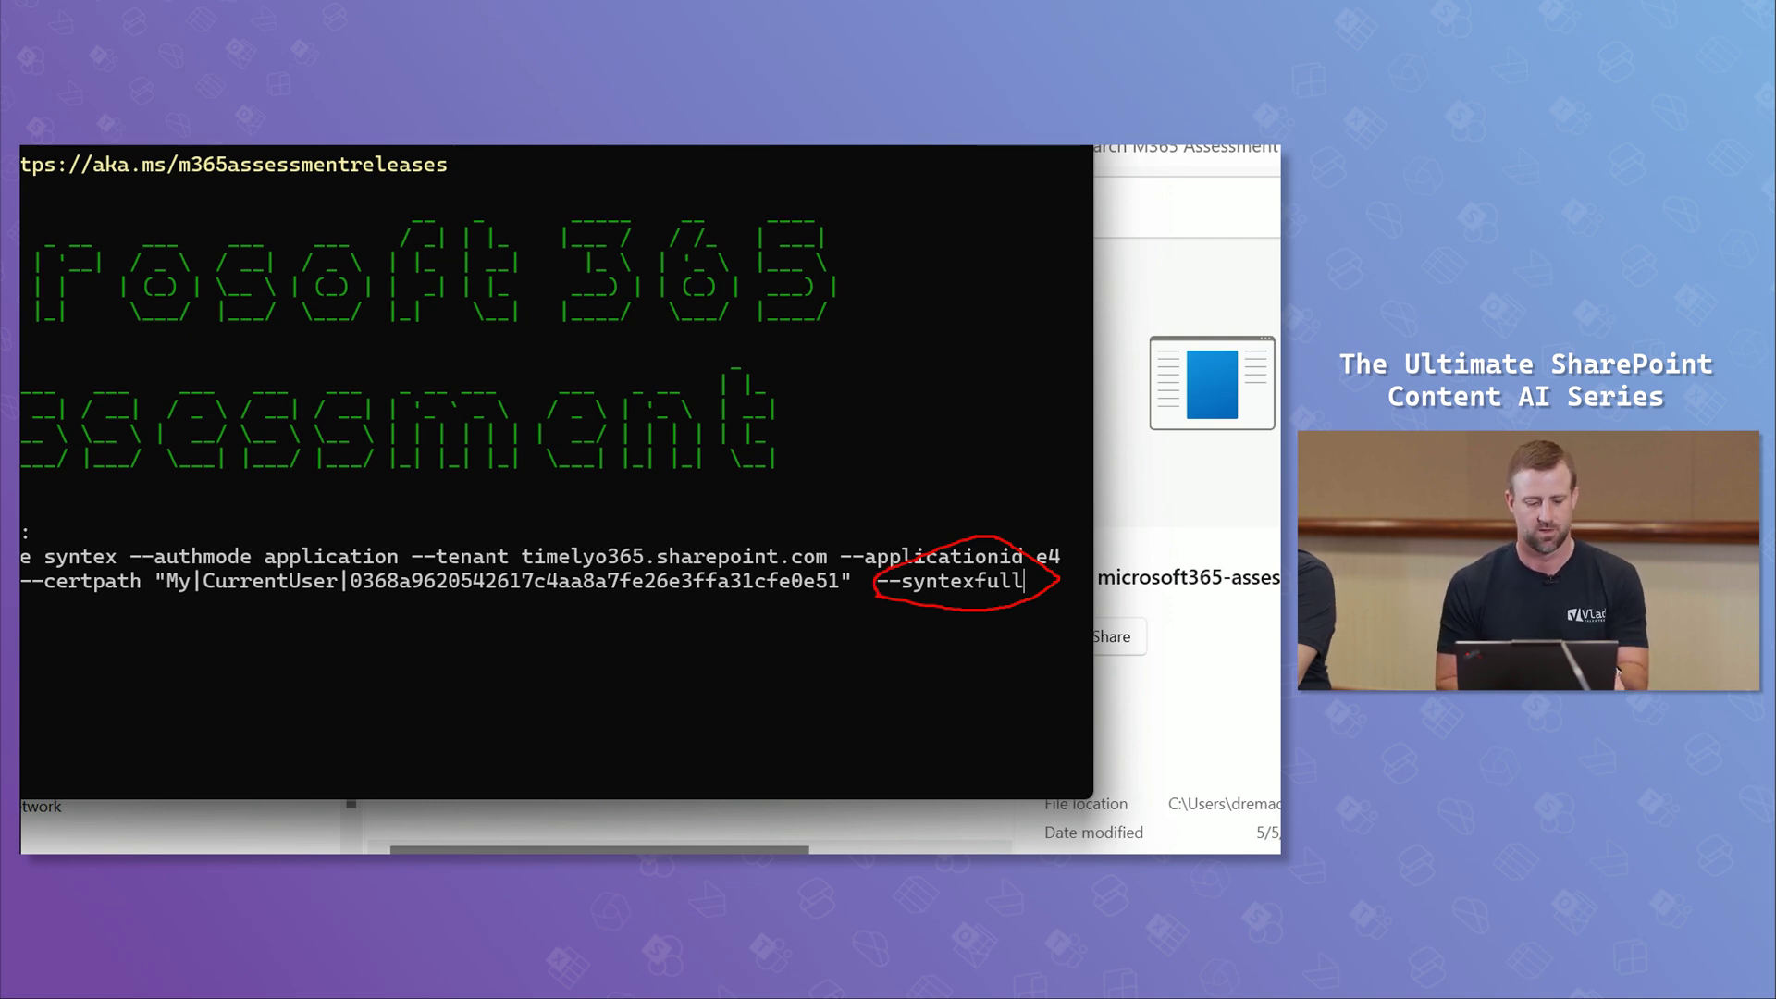
pyautogui.press('Escape')
pyautogui.press('Return')
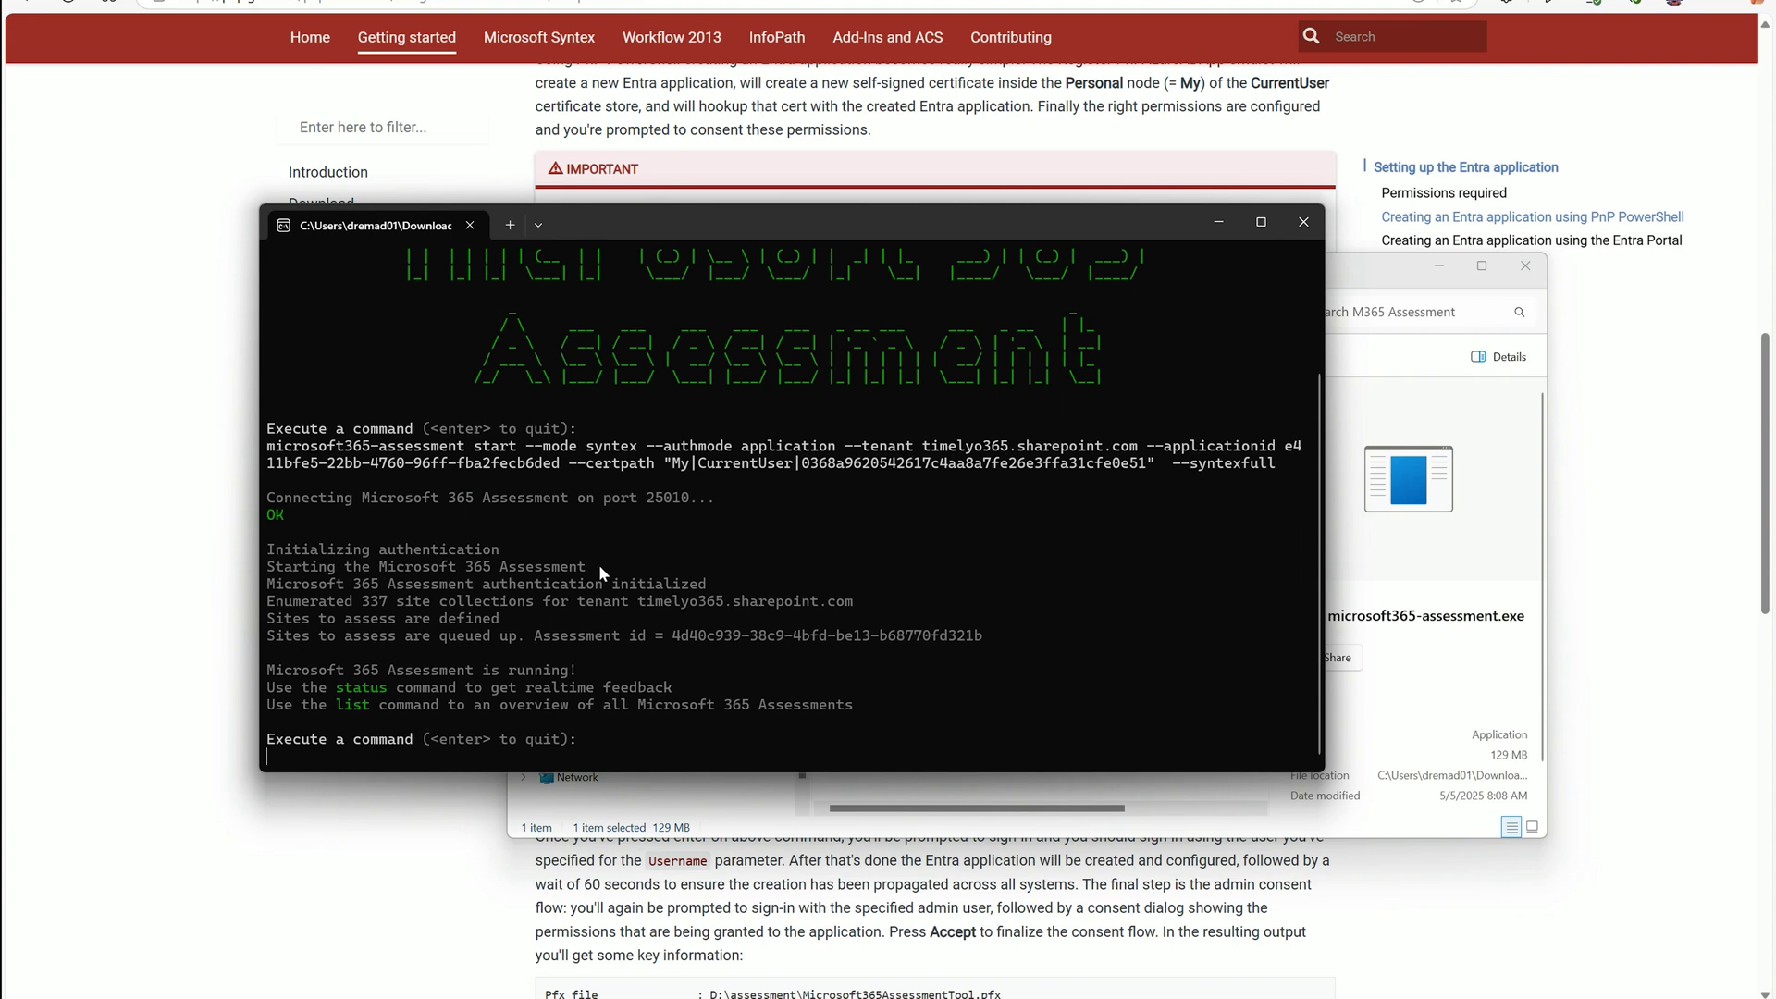
# Show the running assessment's live progress with the status command.
pyautogui.write('l')
pyautogui.press('BackSpace')
pyautogui.write('status')
pyautogui.press('Return')
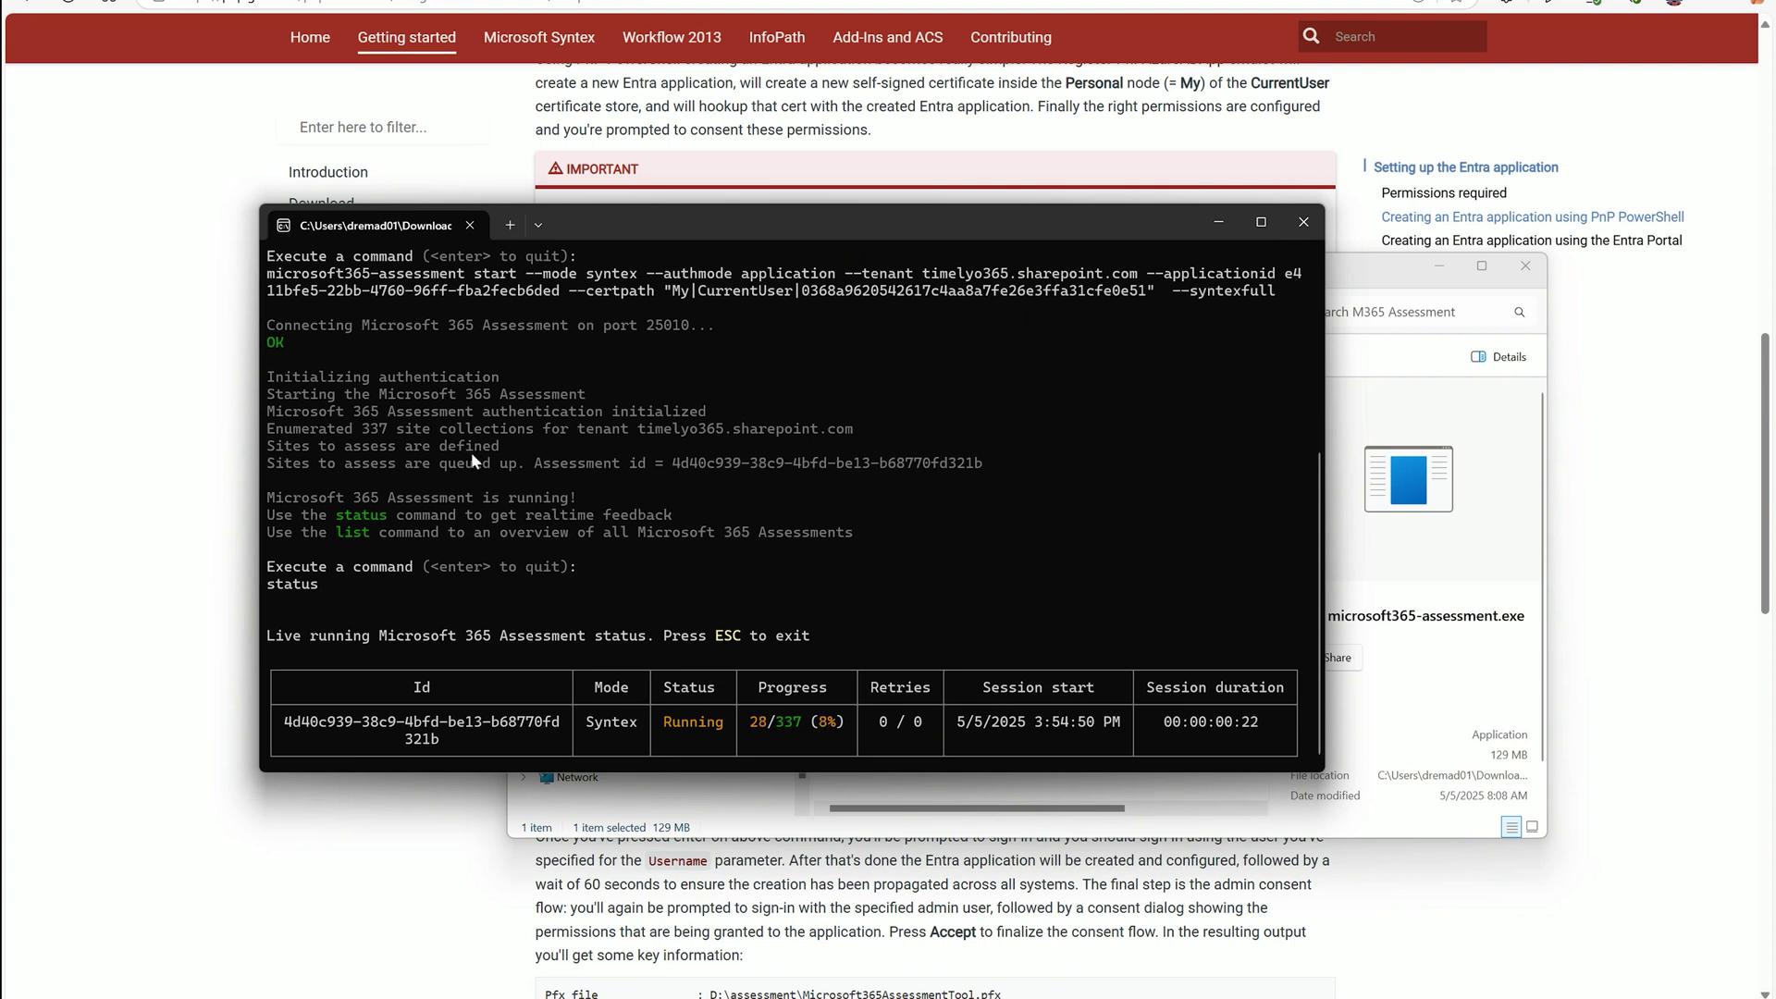
pyautogui.press('Escape')
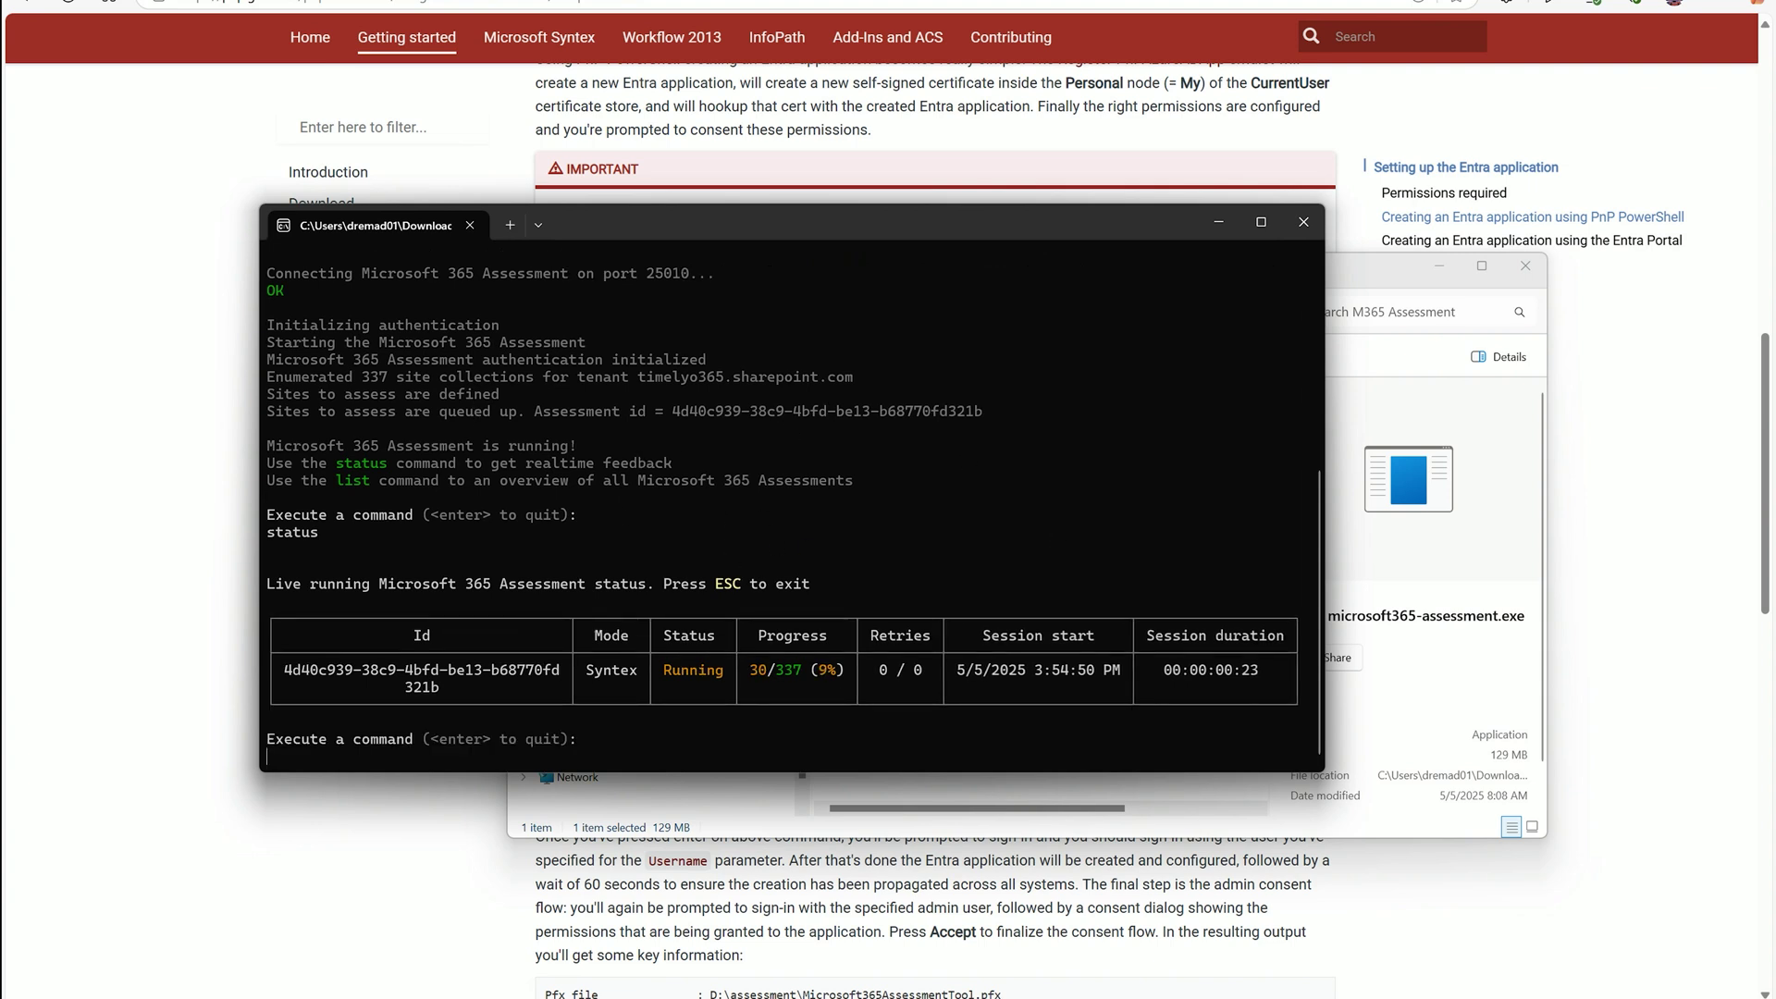
# List all assessments with the list command, then switch to the Power BI report.
pyautogui.write('list')
pyautogui.press('Return')
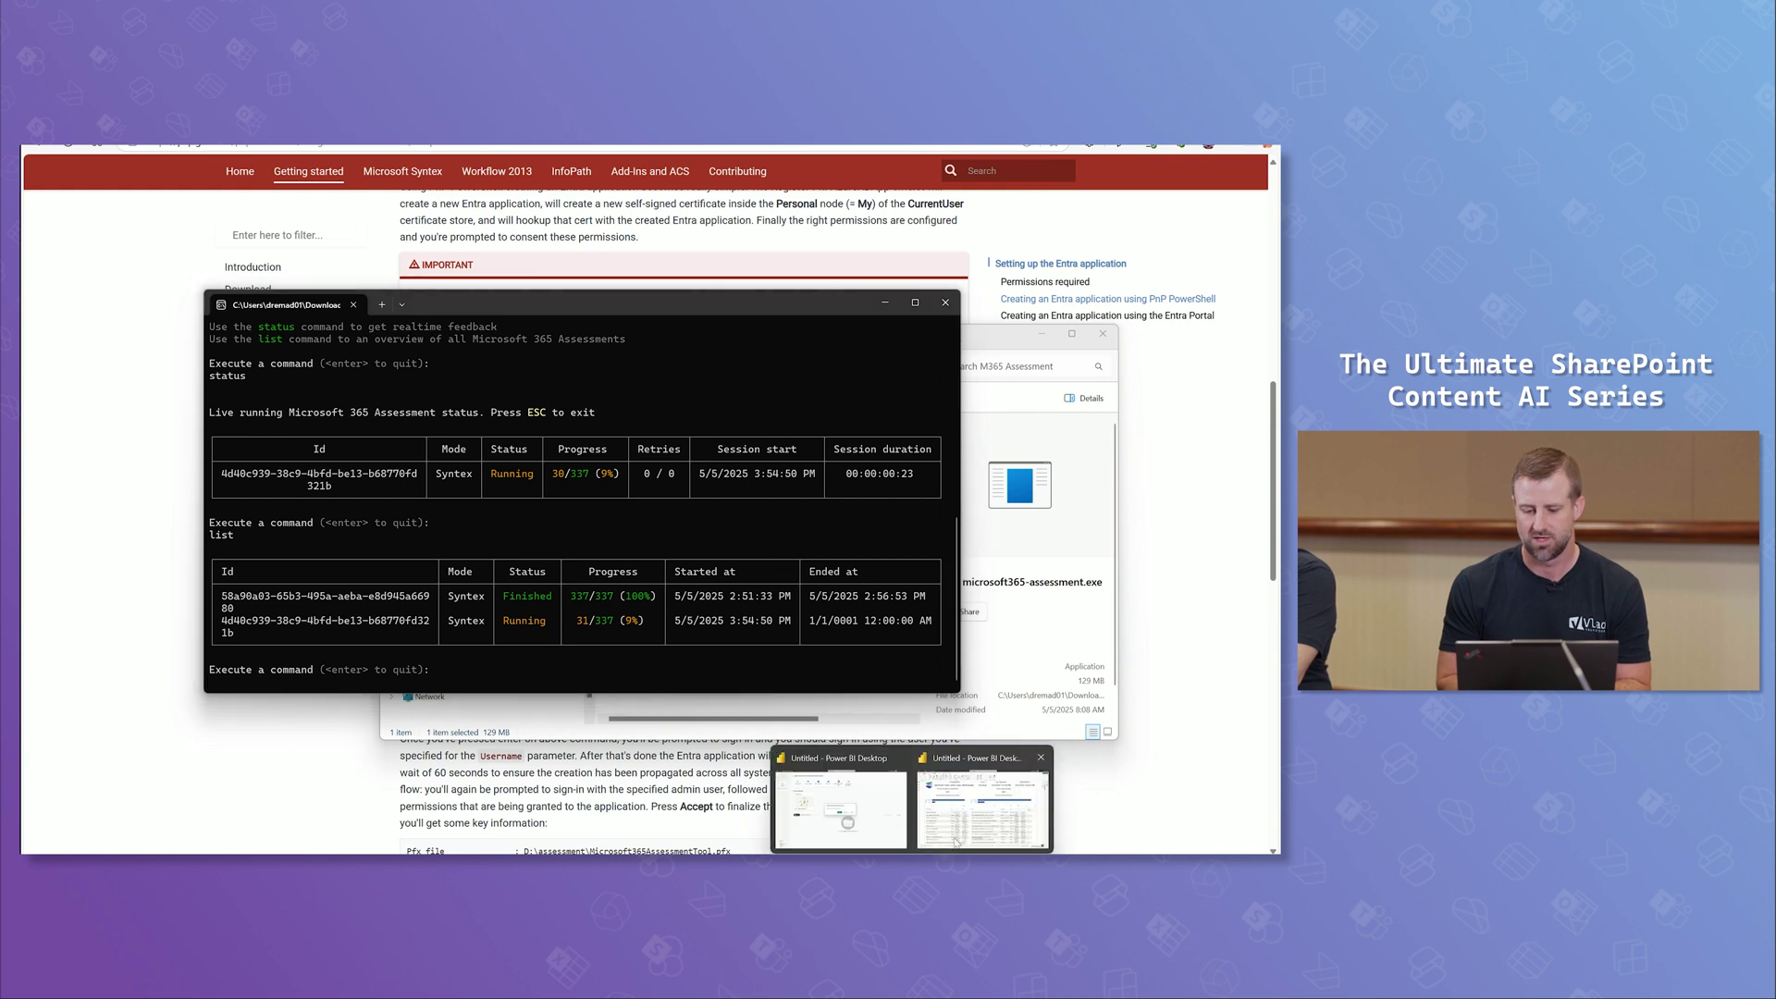
pyautogui.click(967, 829)
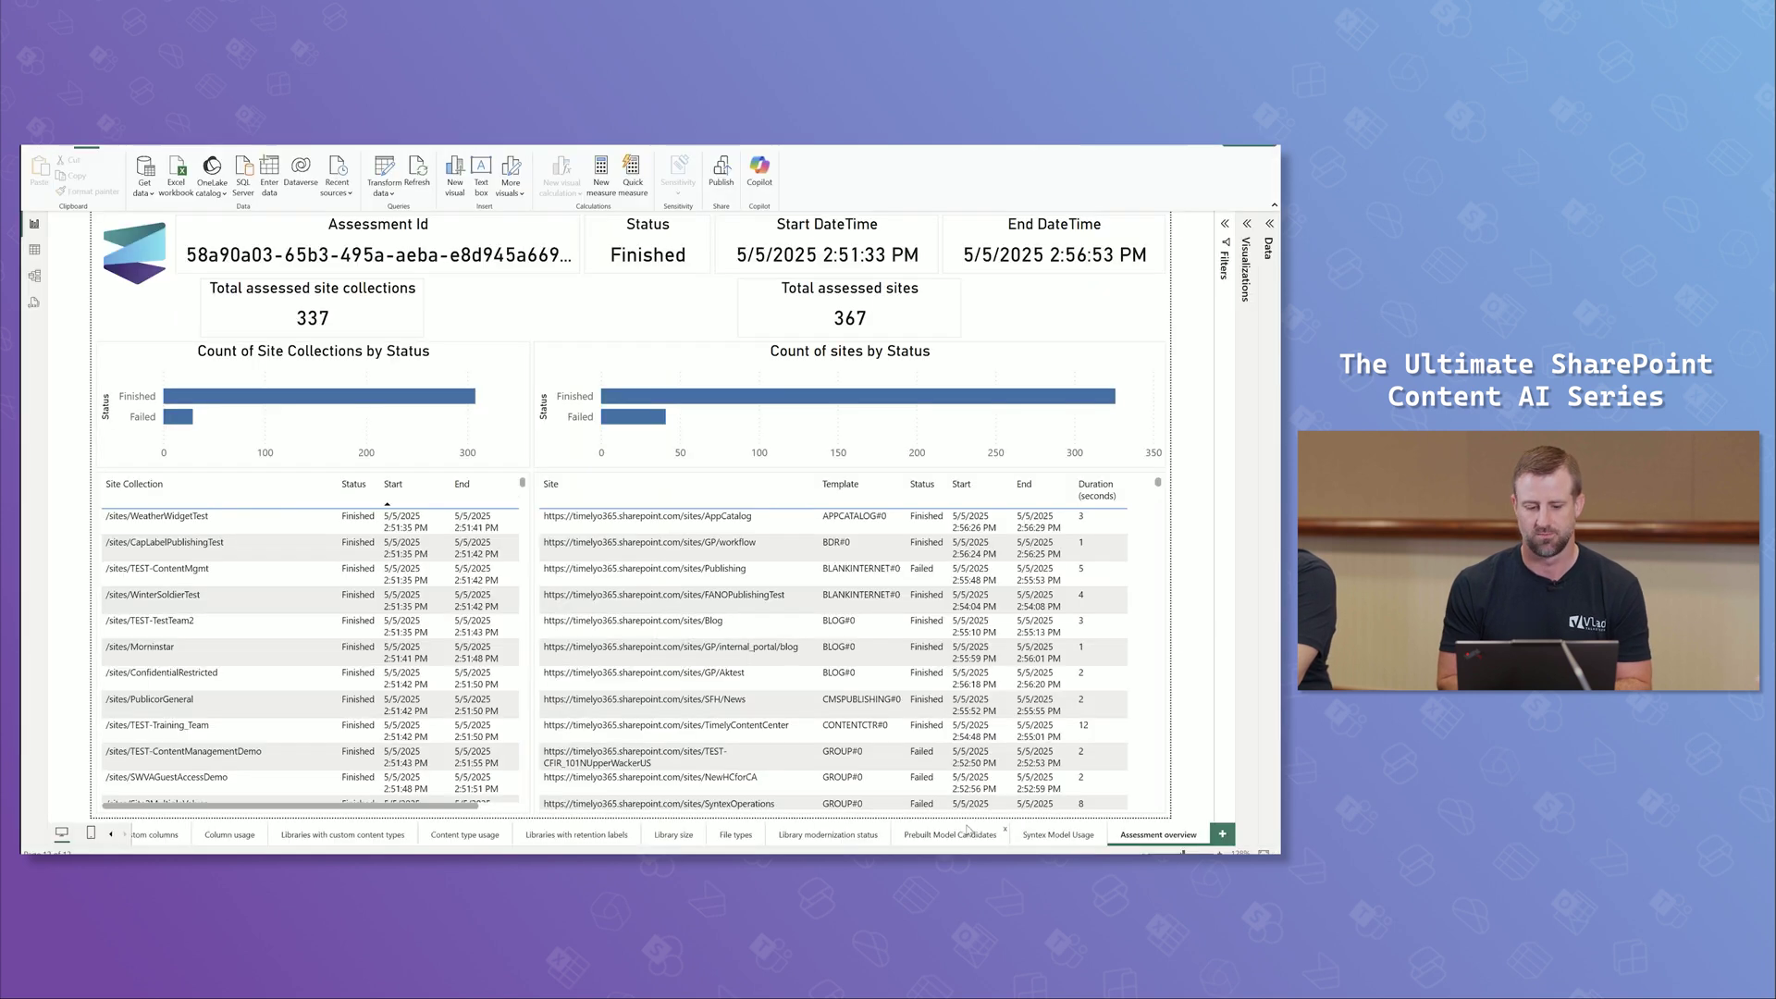
# Open the report's Home page and mark its headline areas.
pyautogui.click(110, 834)
pyautogui.click(155, 834)
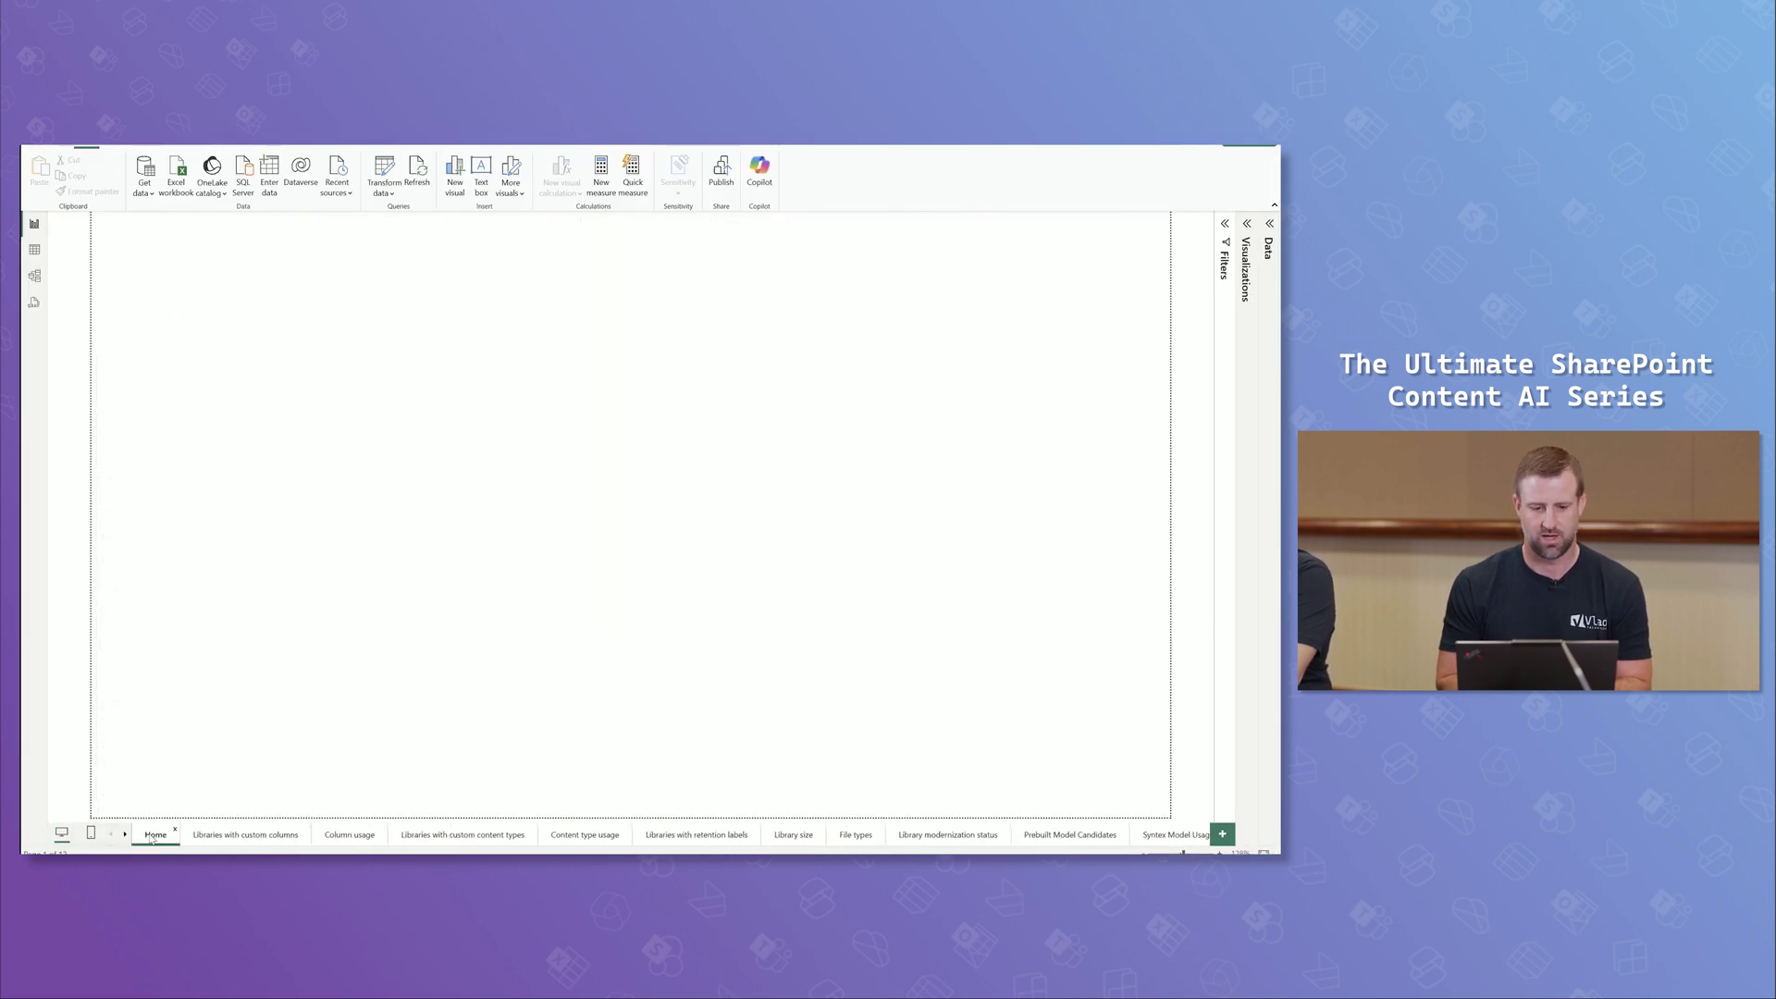
pyautogui.hotkey('ctrl', '1')
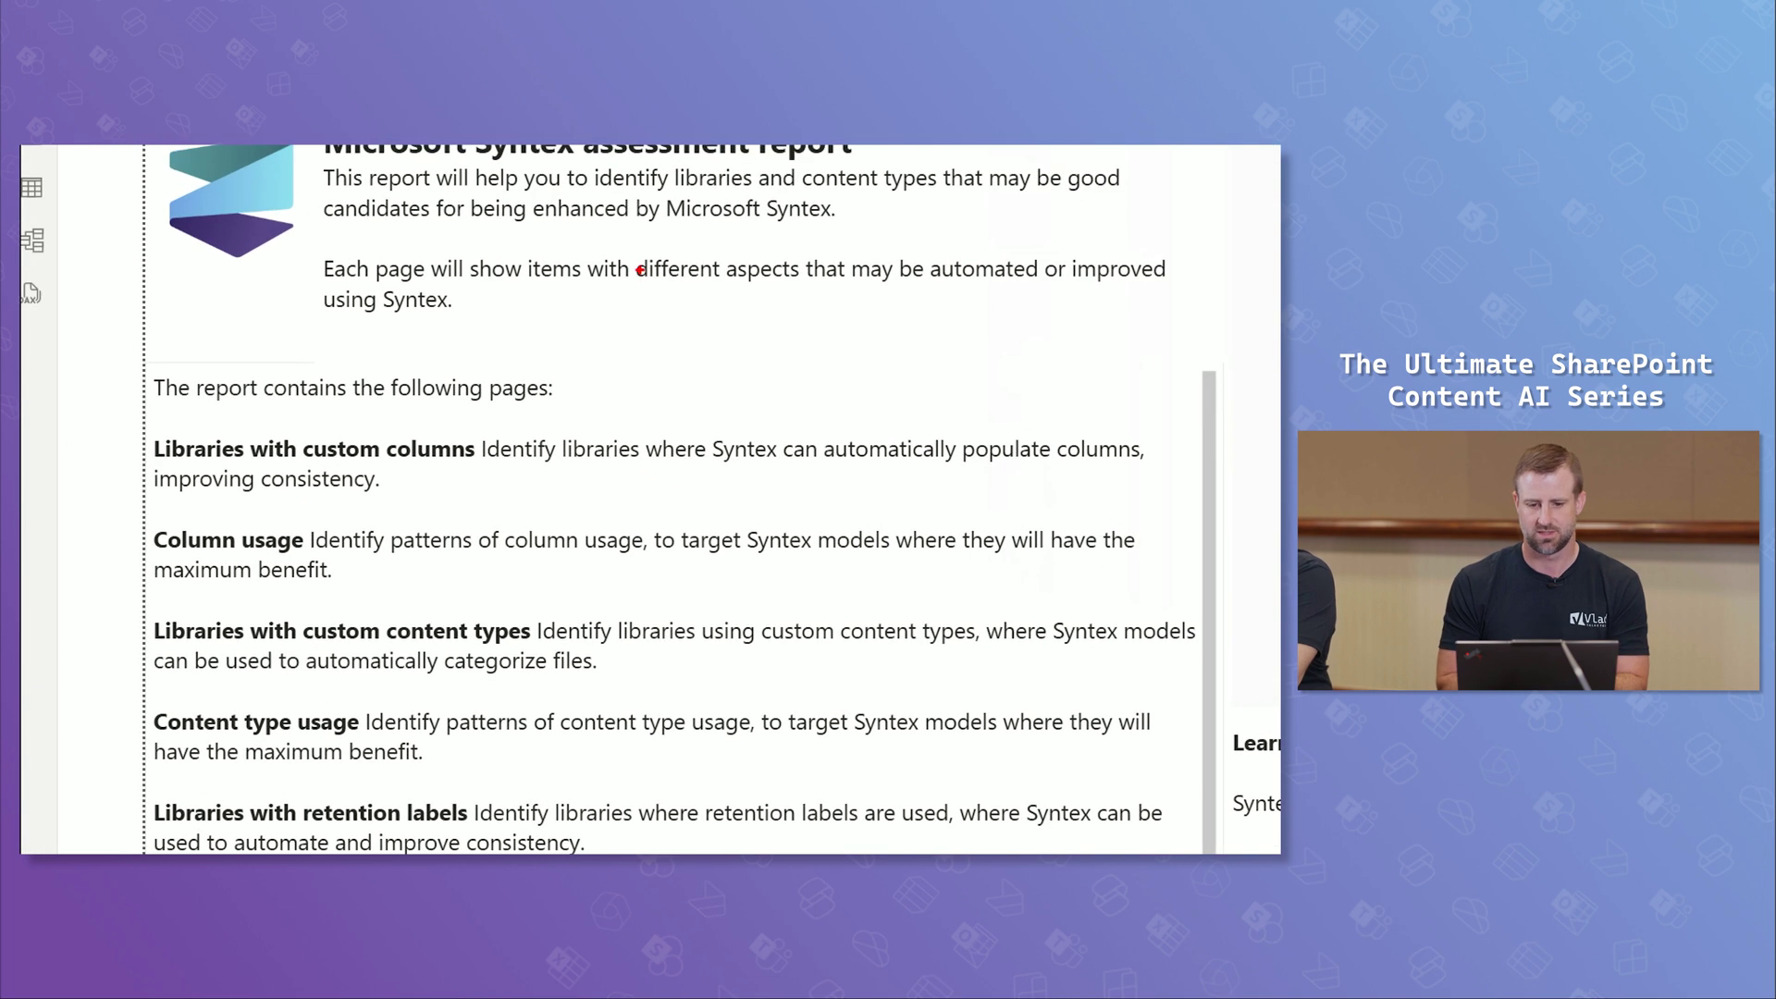
pyautogui.moveTo(183, 273); pyautogui.dragTo(348, 279)
pyautogui.moveTo(660, 245); pyautogui.dragTo(936, 237)
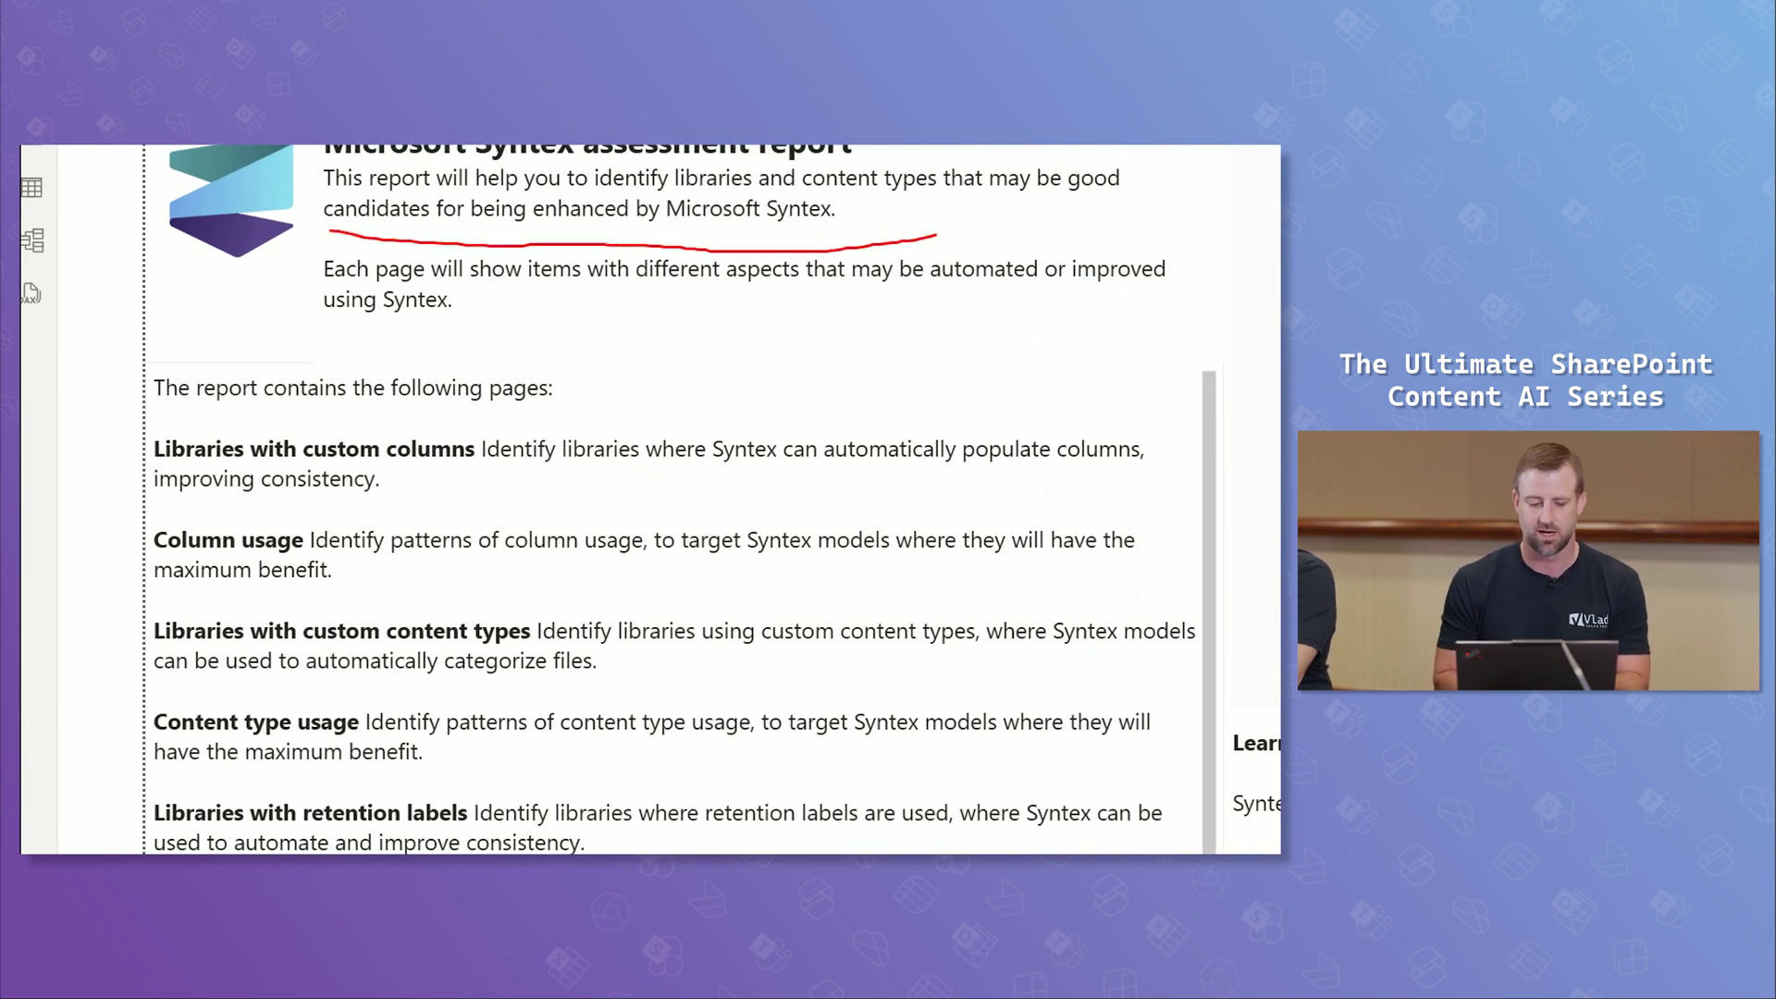
pyautogui.press('Escape')
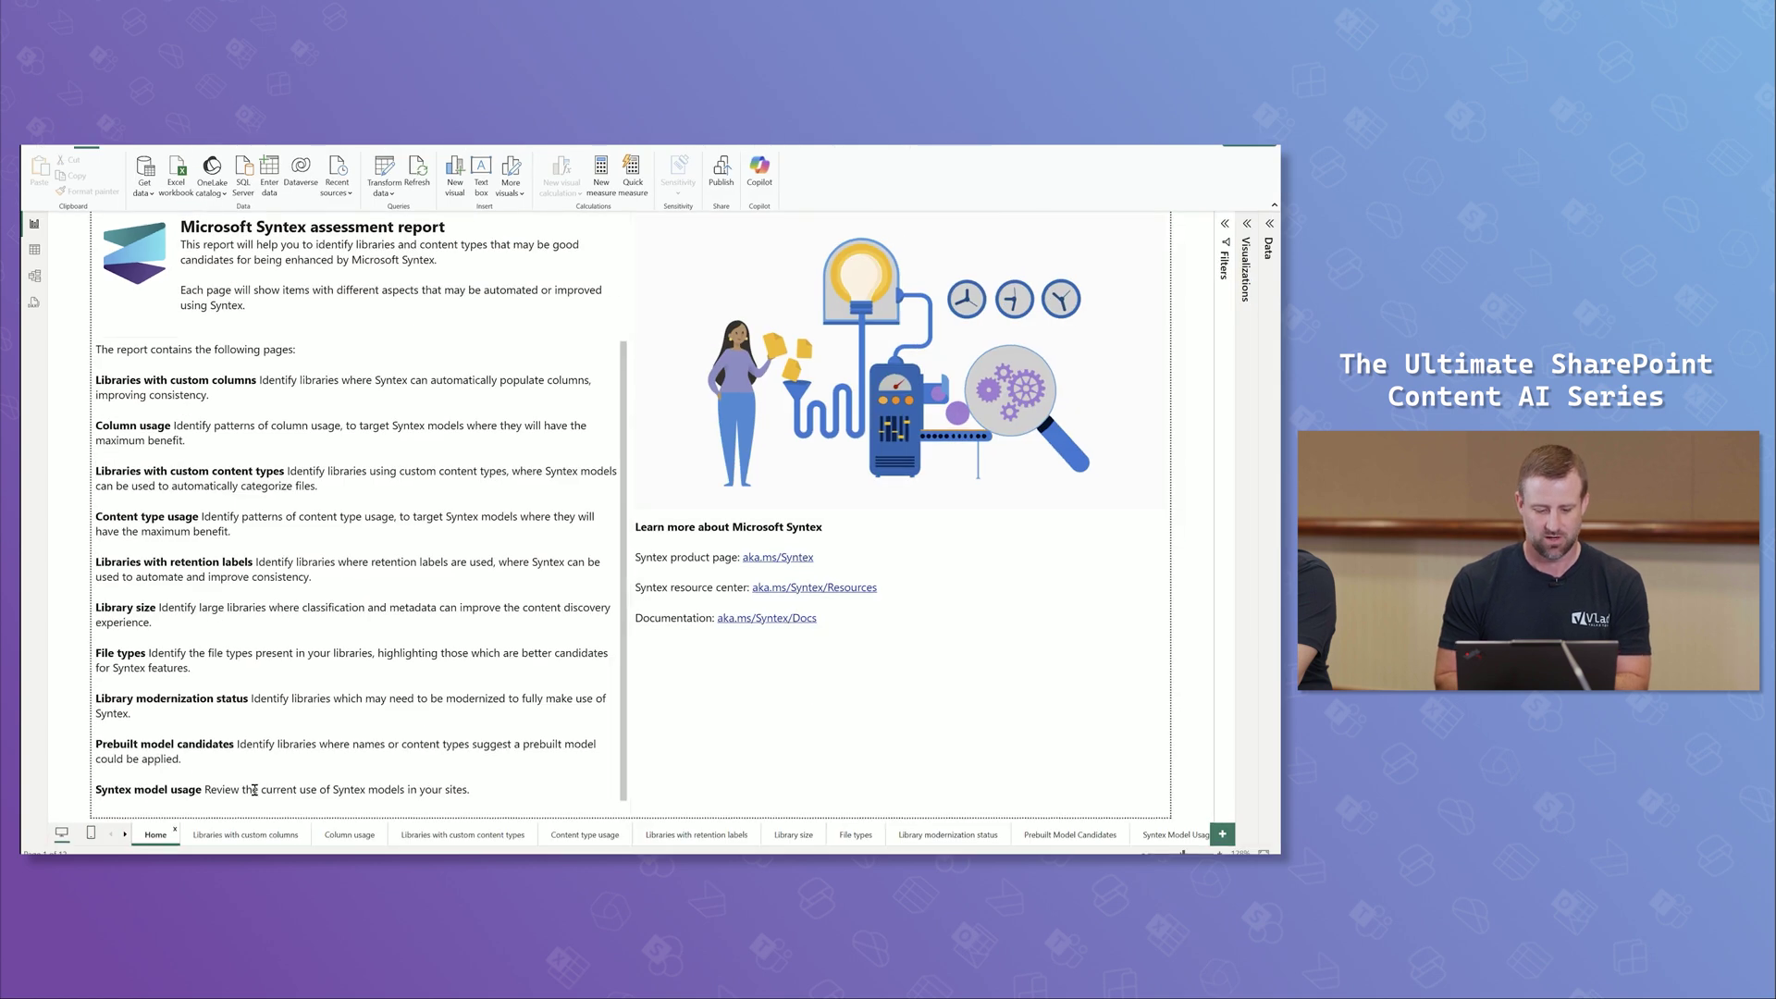
# Mark the five page entries along the bottom of the Home page.
pyautogui.hotkey('ctrl', '1')
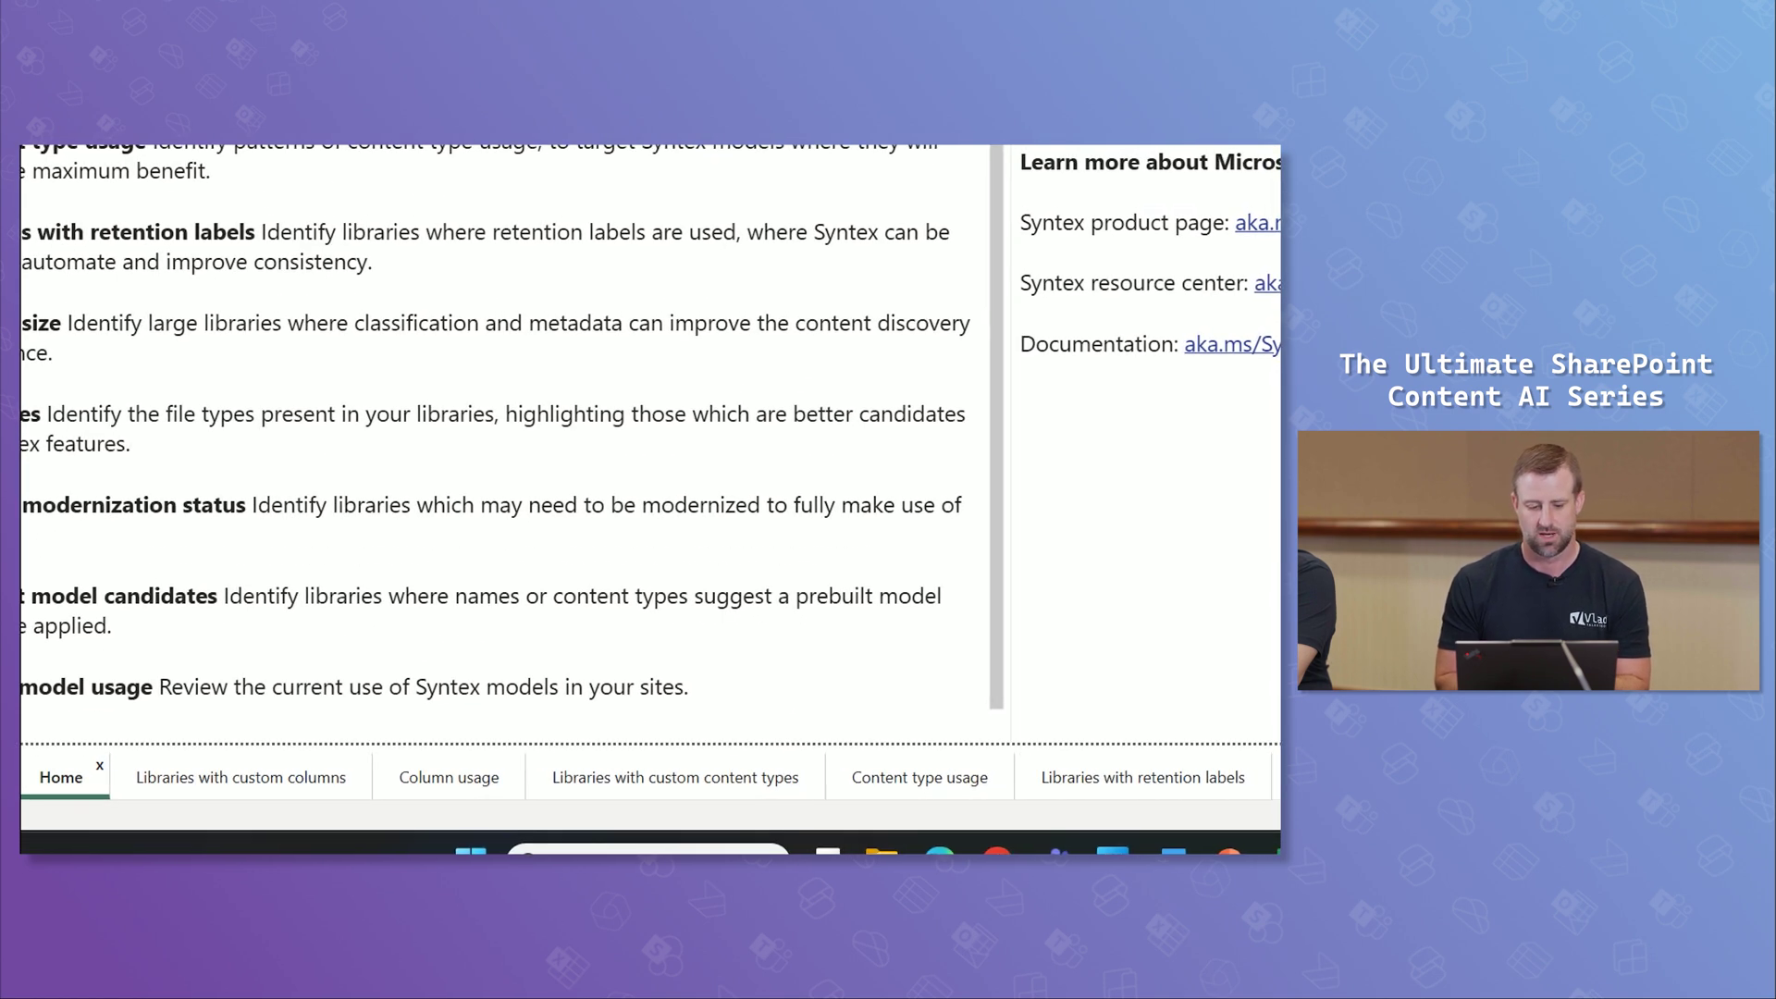
pyautogui.moveTo(263, 807); pyautogui.dragTo(306, 795)
pyautogui.moveTo(433, 812); pyautogui.dragTo(448, 804)
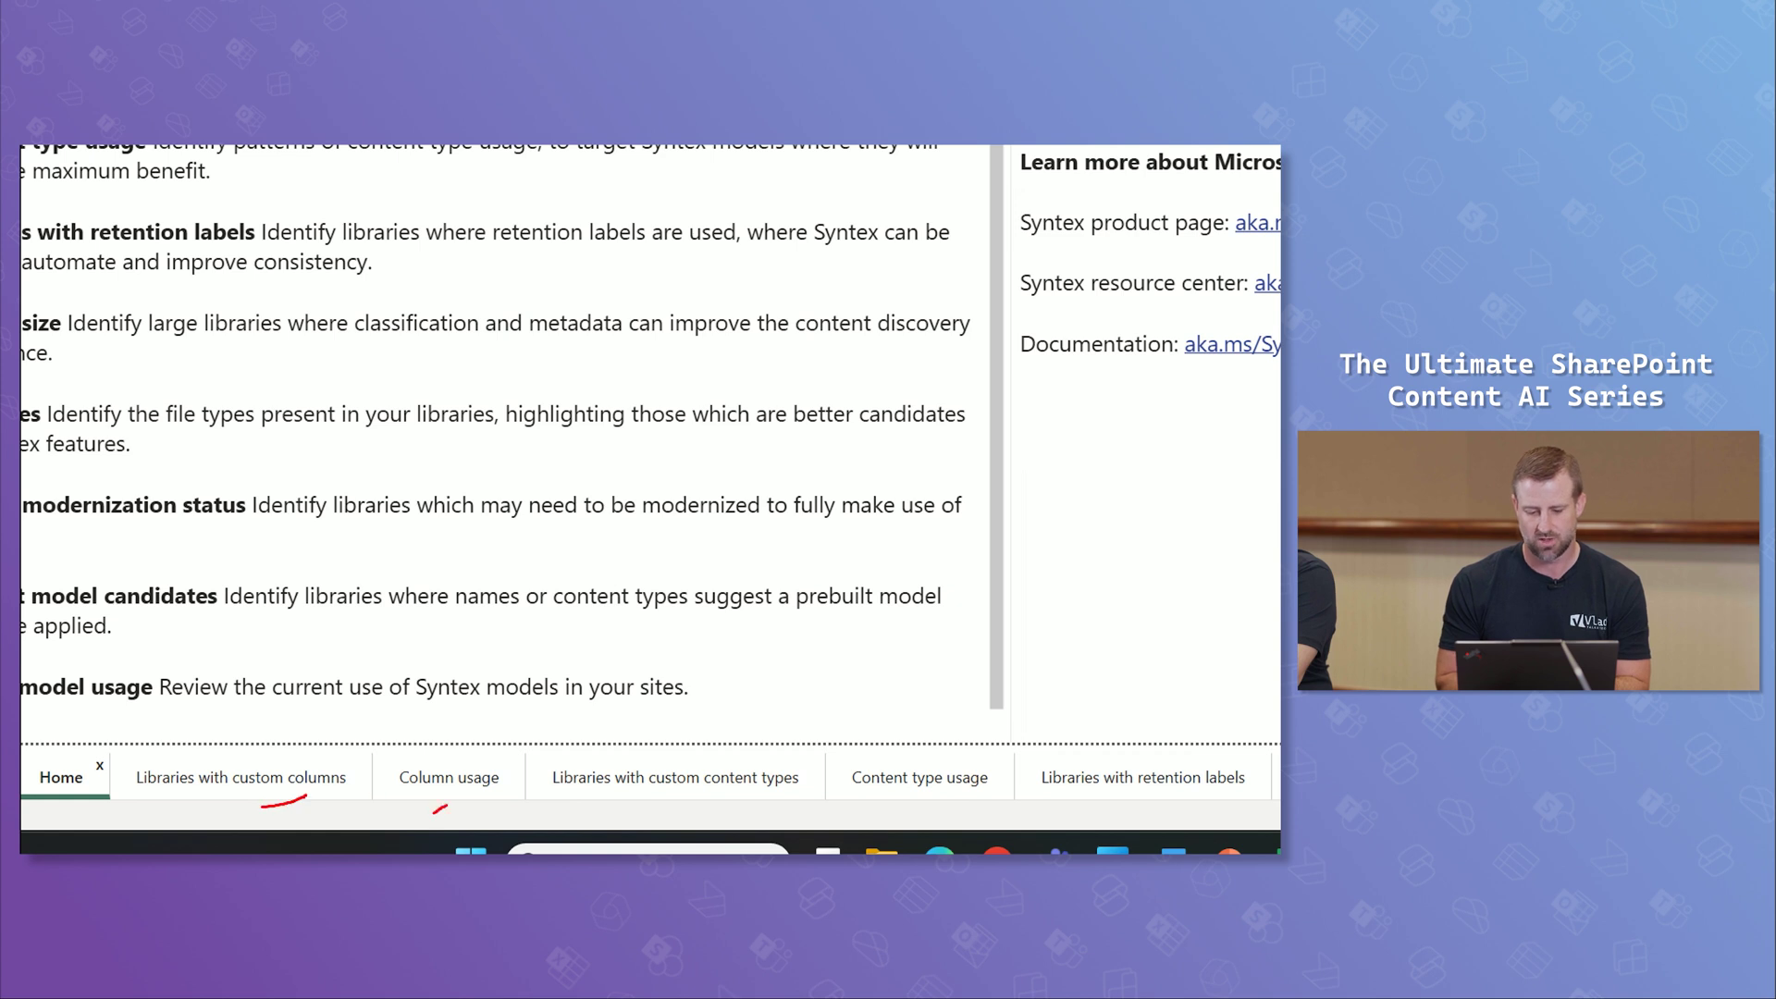
pyautogui.moveTo(667, 826); pyautogui.dragTo(717, 786)
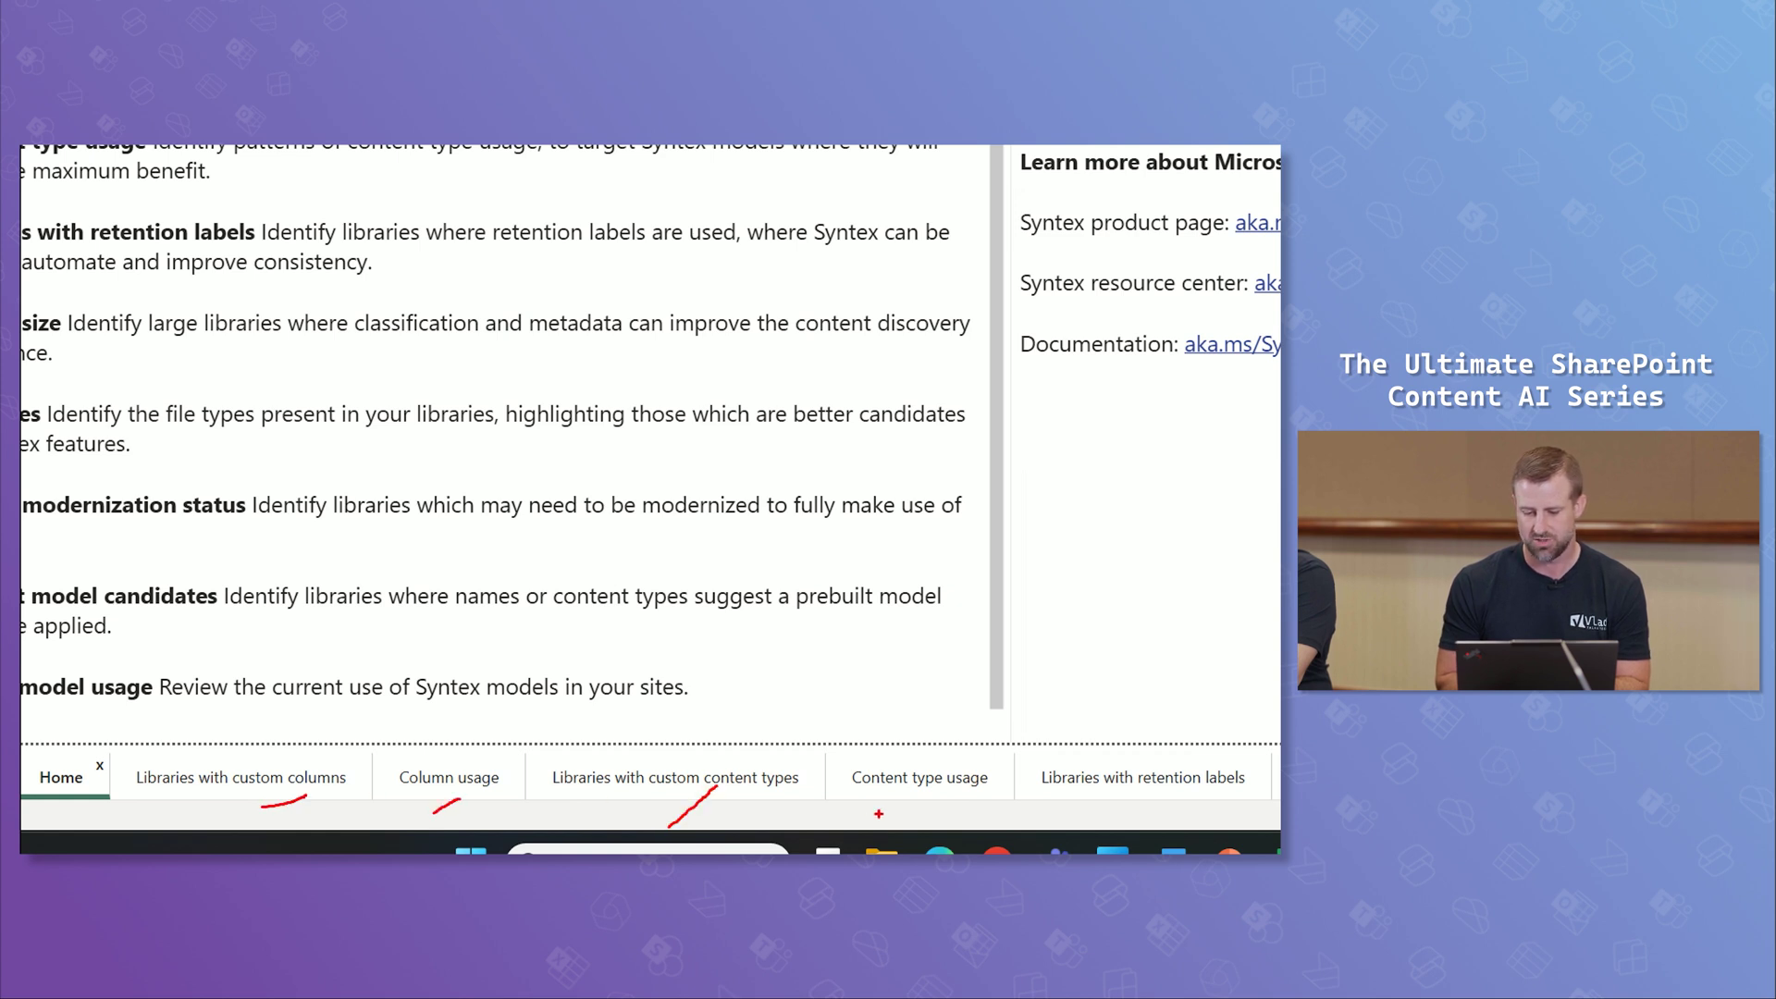
pyautogui.moveTo(881, 814); pyautogui.dragTo(899, 806)
pyautogui.moveTo(1138, 813); pyautogui.dragTo(1153, 797)
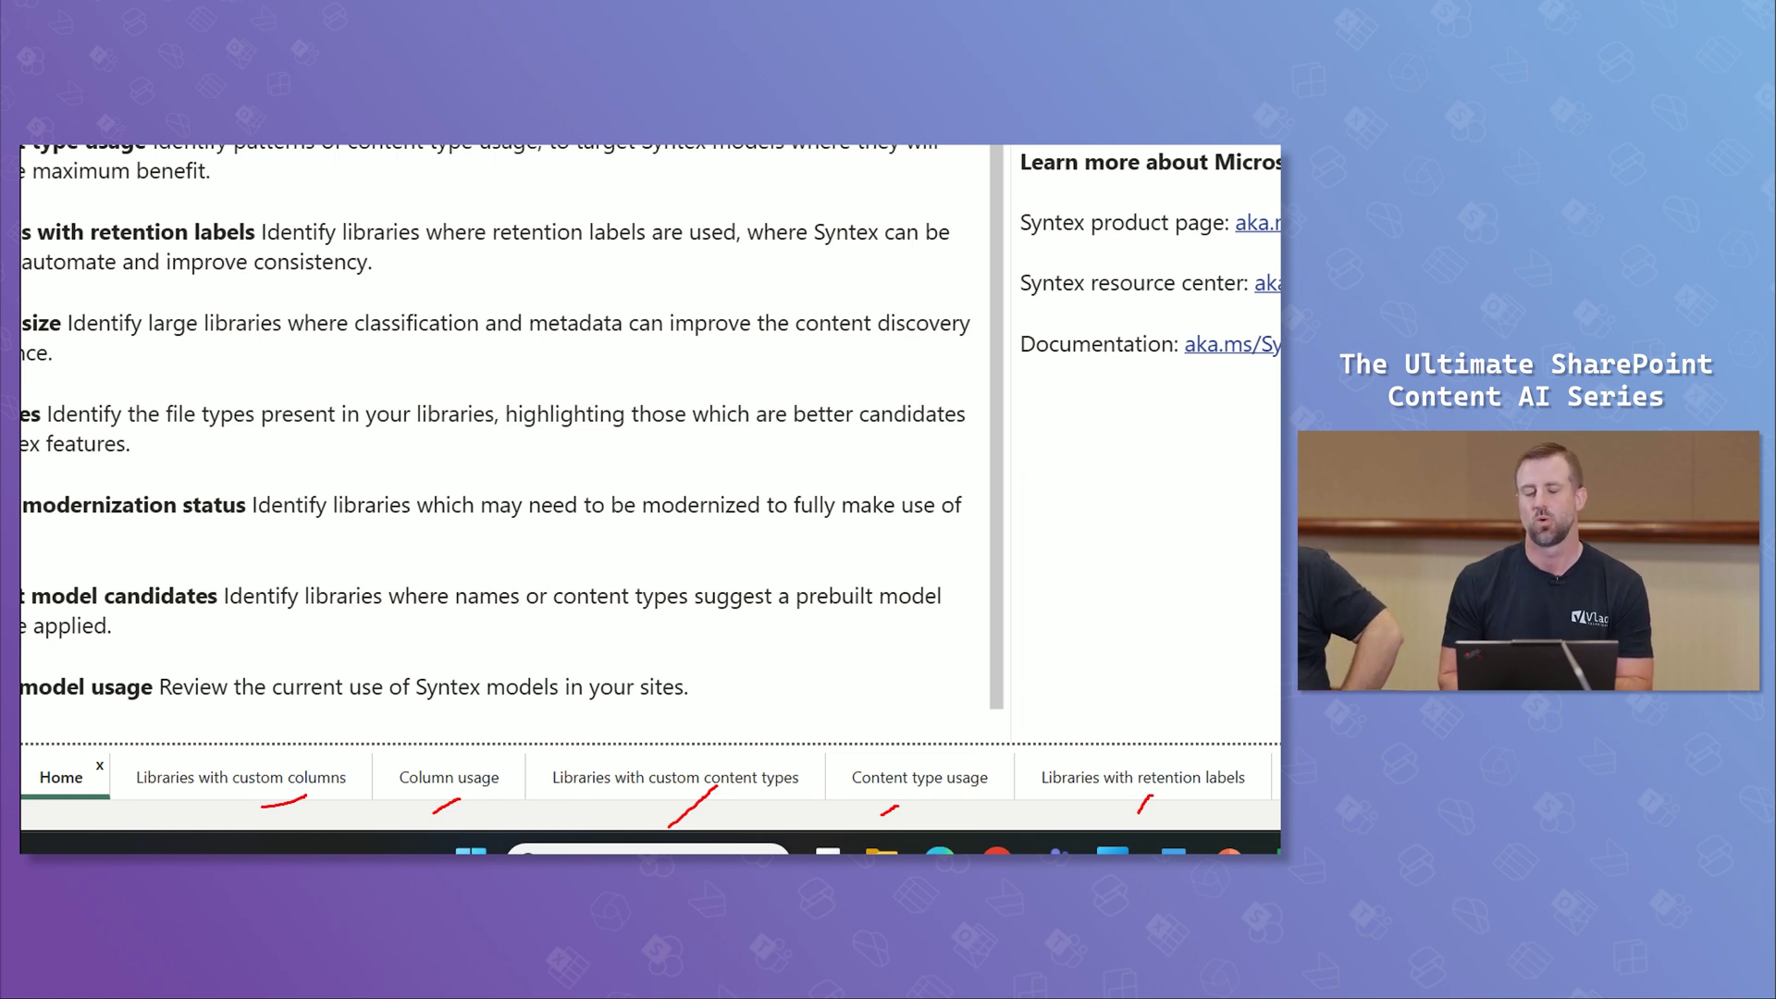
pyautogui.press('Escape')
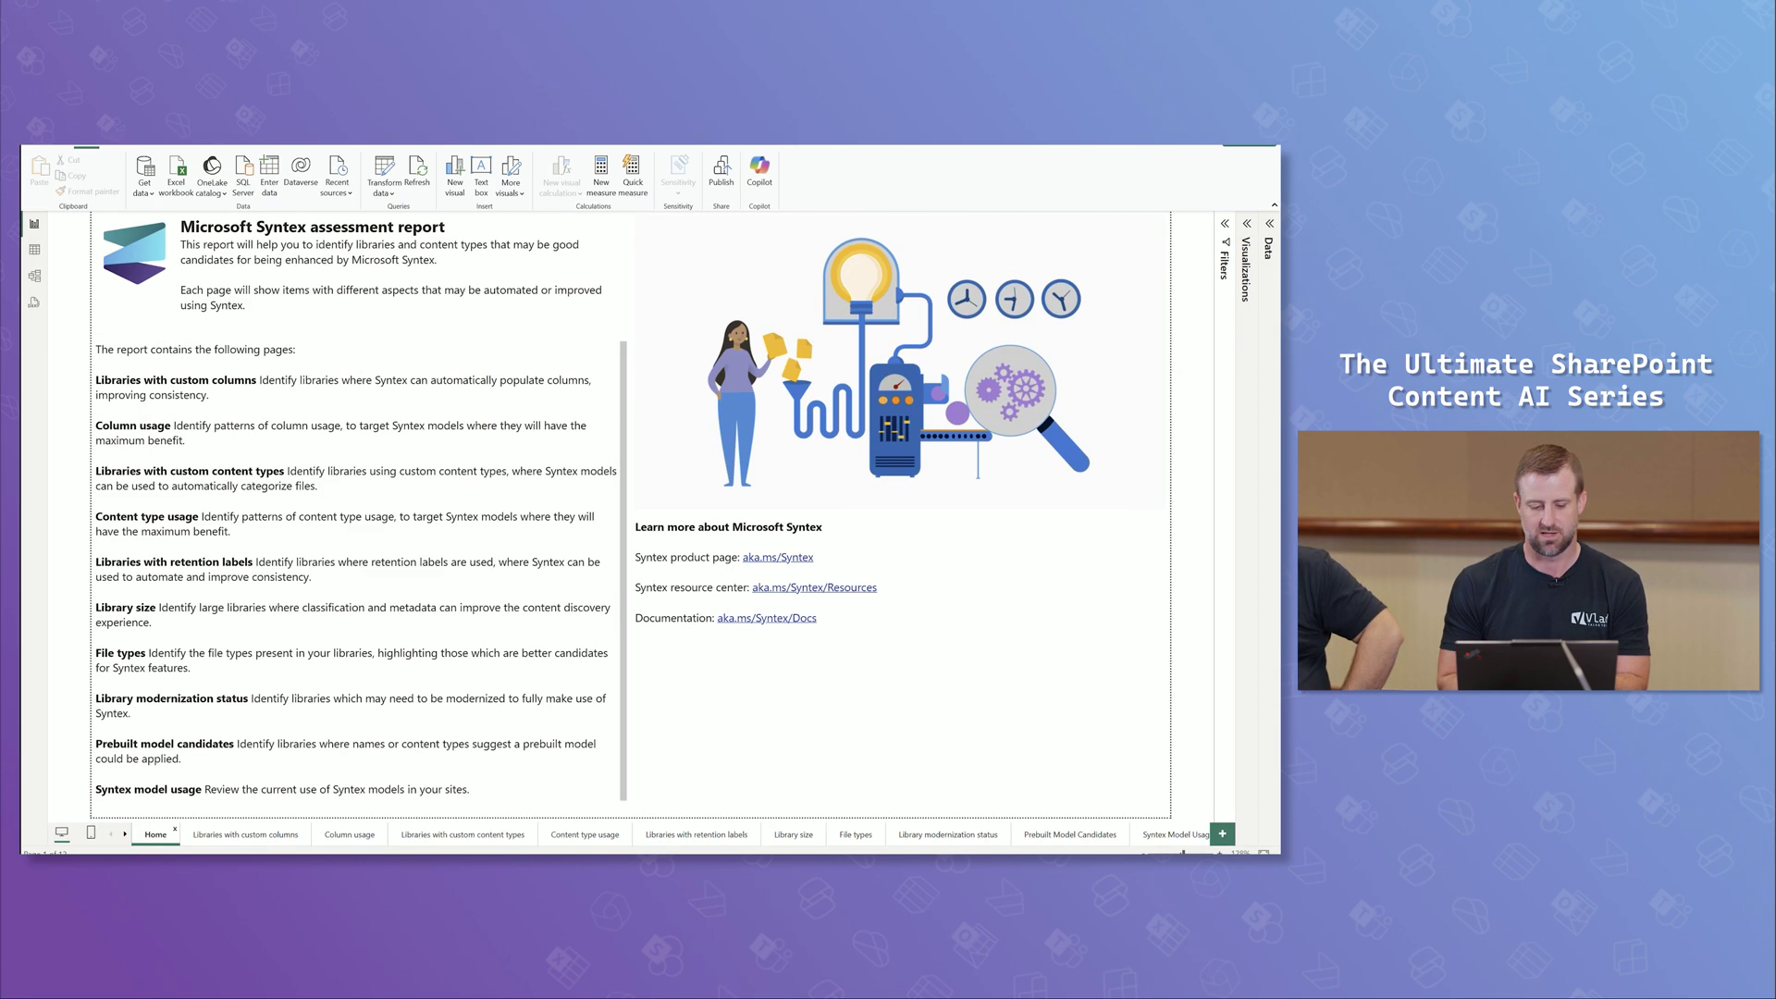
# View Libraries with custom columns, then Libraries with custom content types.
pyautogui.click(275, 836)
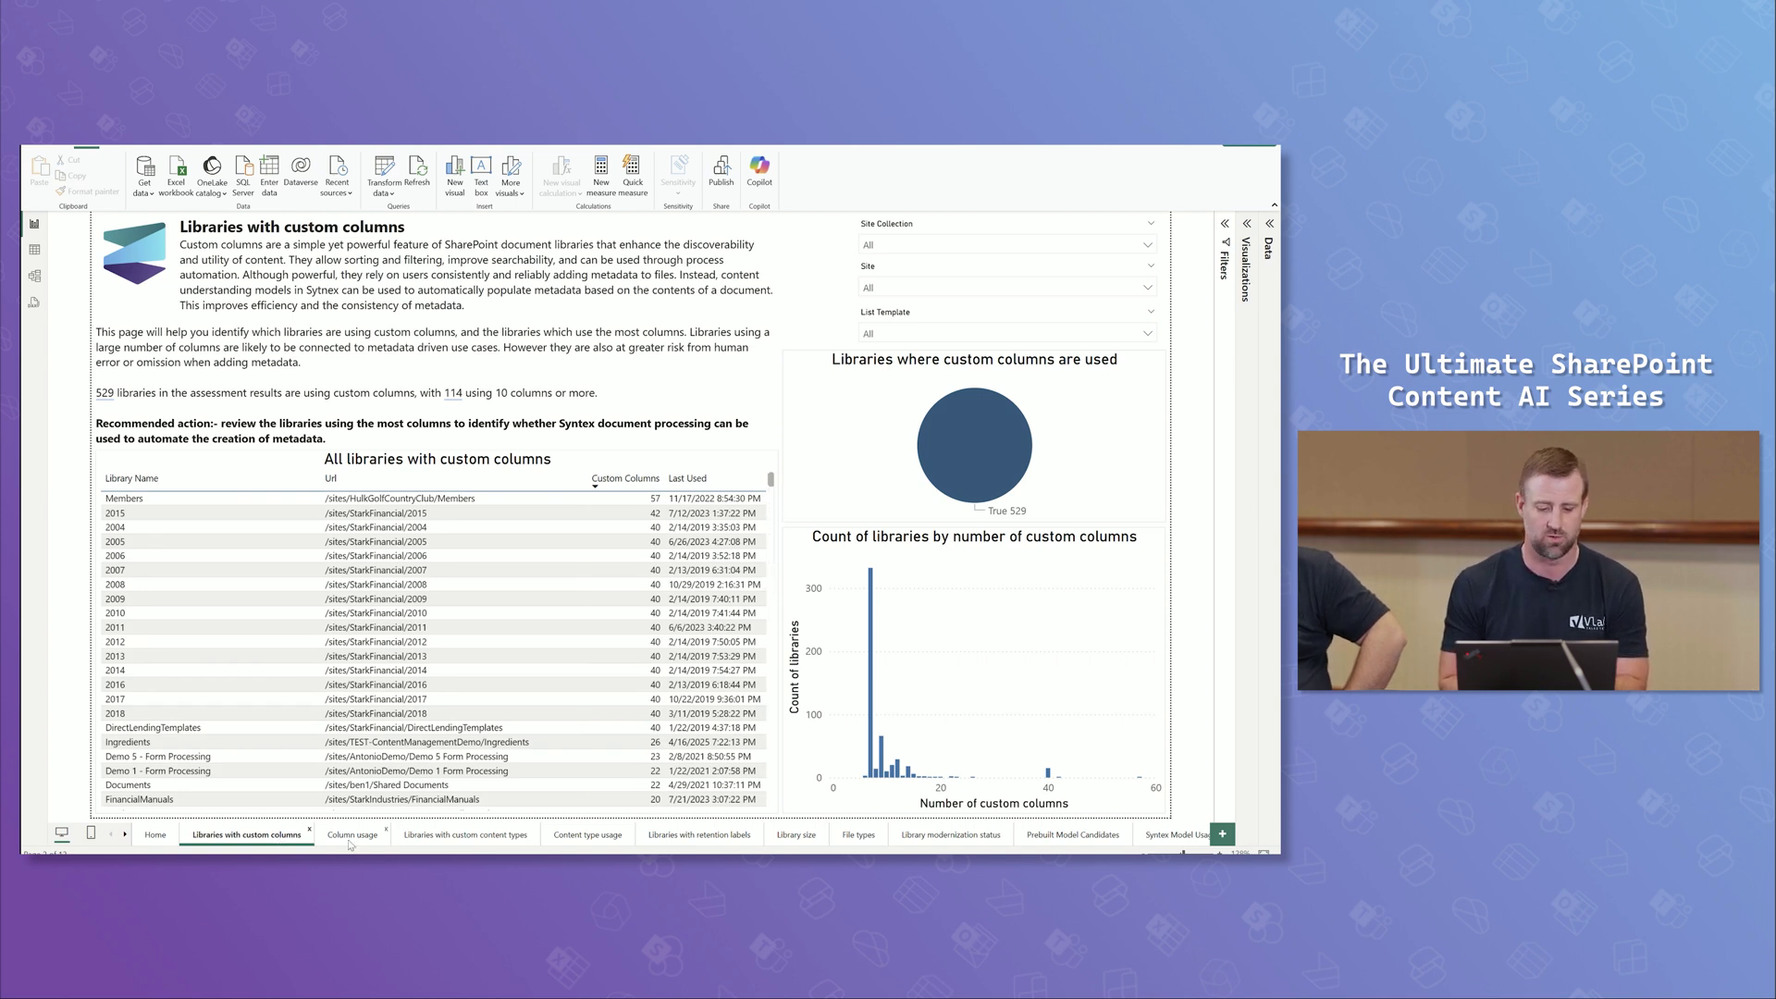
pyautogui.click(431, 844)
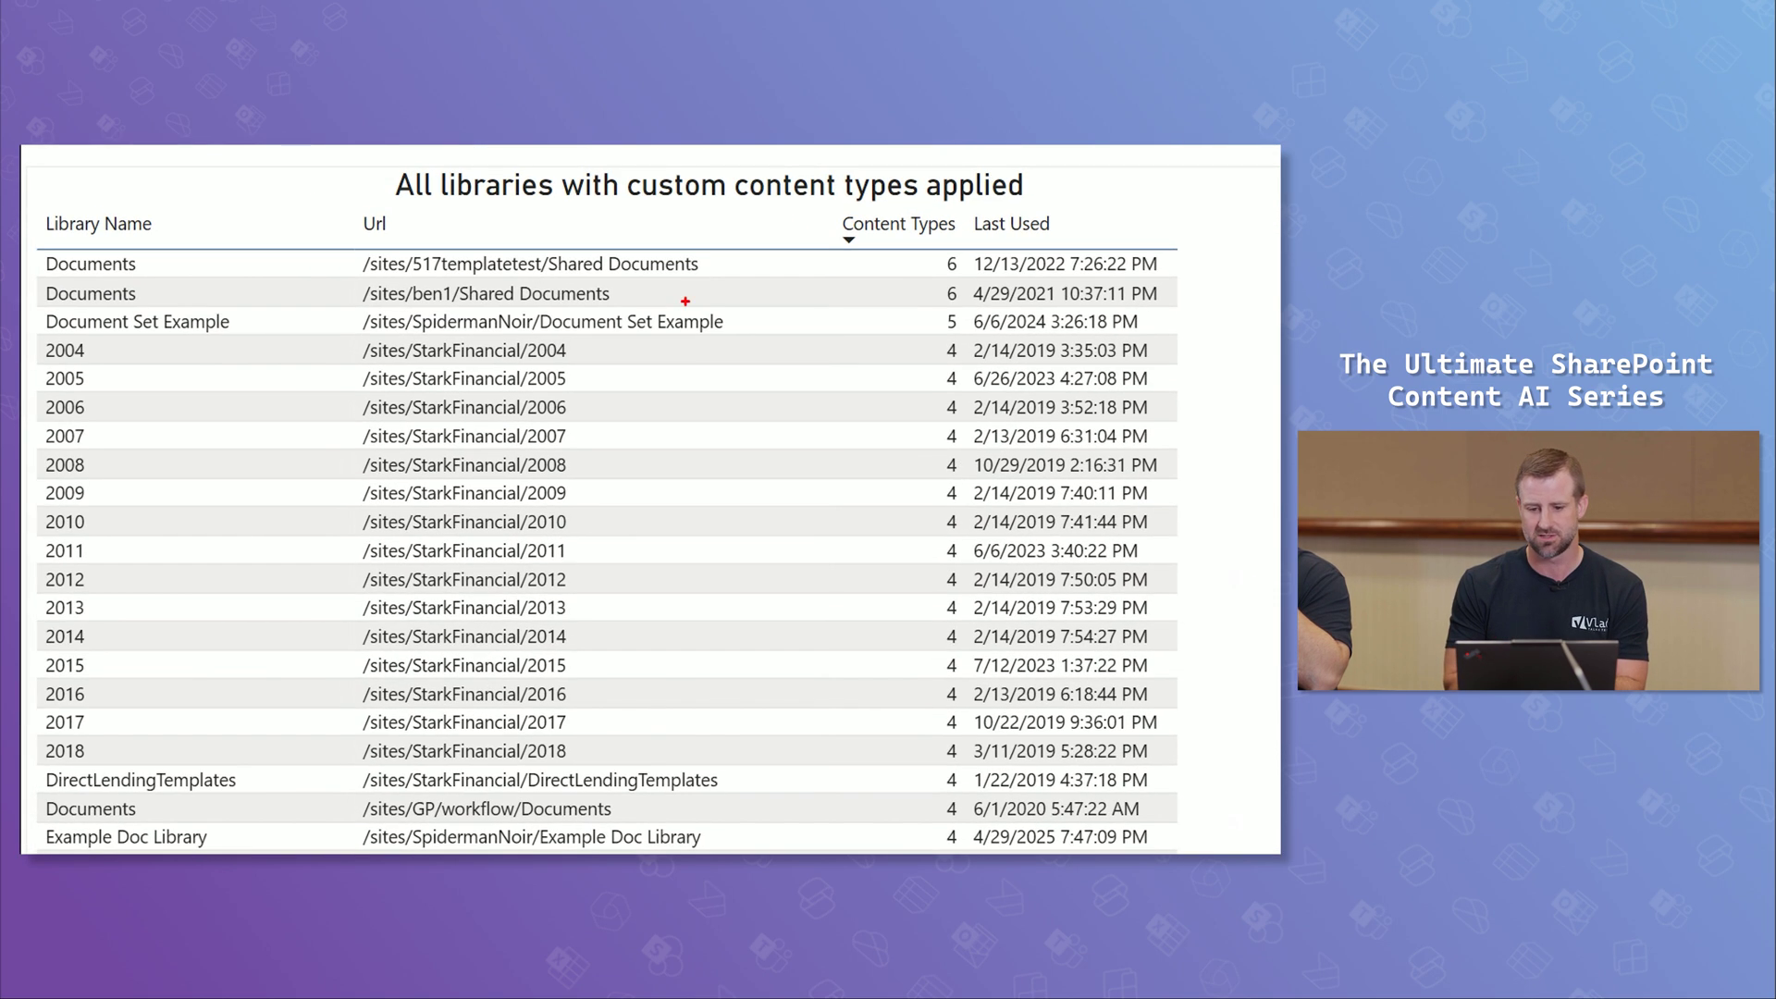
# Go from the Library size page to the Prebuilt Model Candidates page, listing 4 libraries.
pyautogui.moveTo(696, 291)
pyautogui.mouseDown()
pyautogui.moveTo(714, 270)
pyautogui.moveTo(658, 238)
pyautogui.moveTo(305, 263)
pyautogui.moveTo(562, 322)
pyautogui.moveTo(777, 262)
pyautogui.mouseUp()
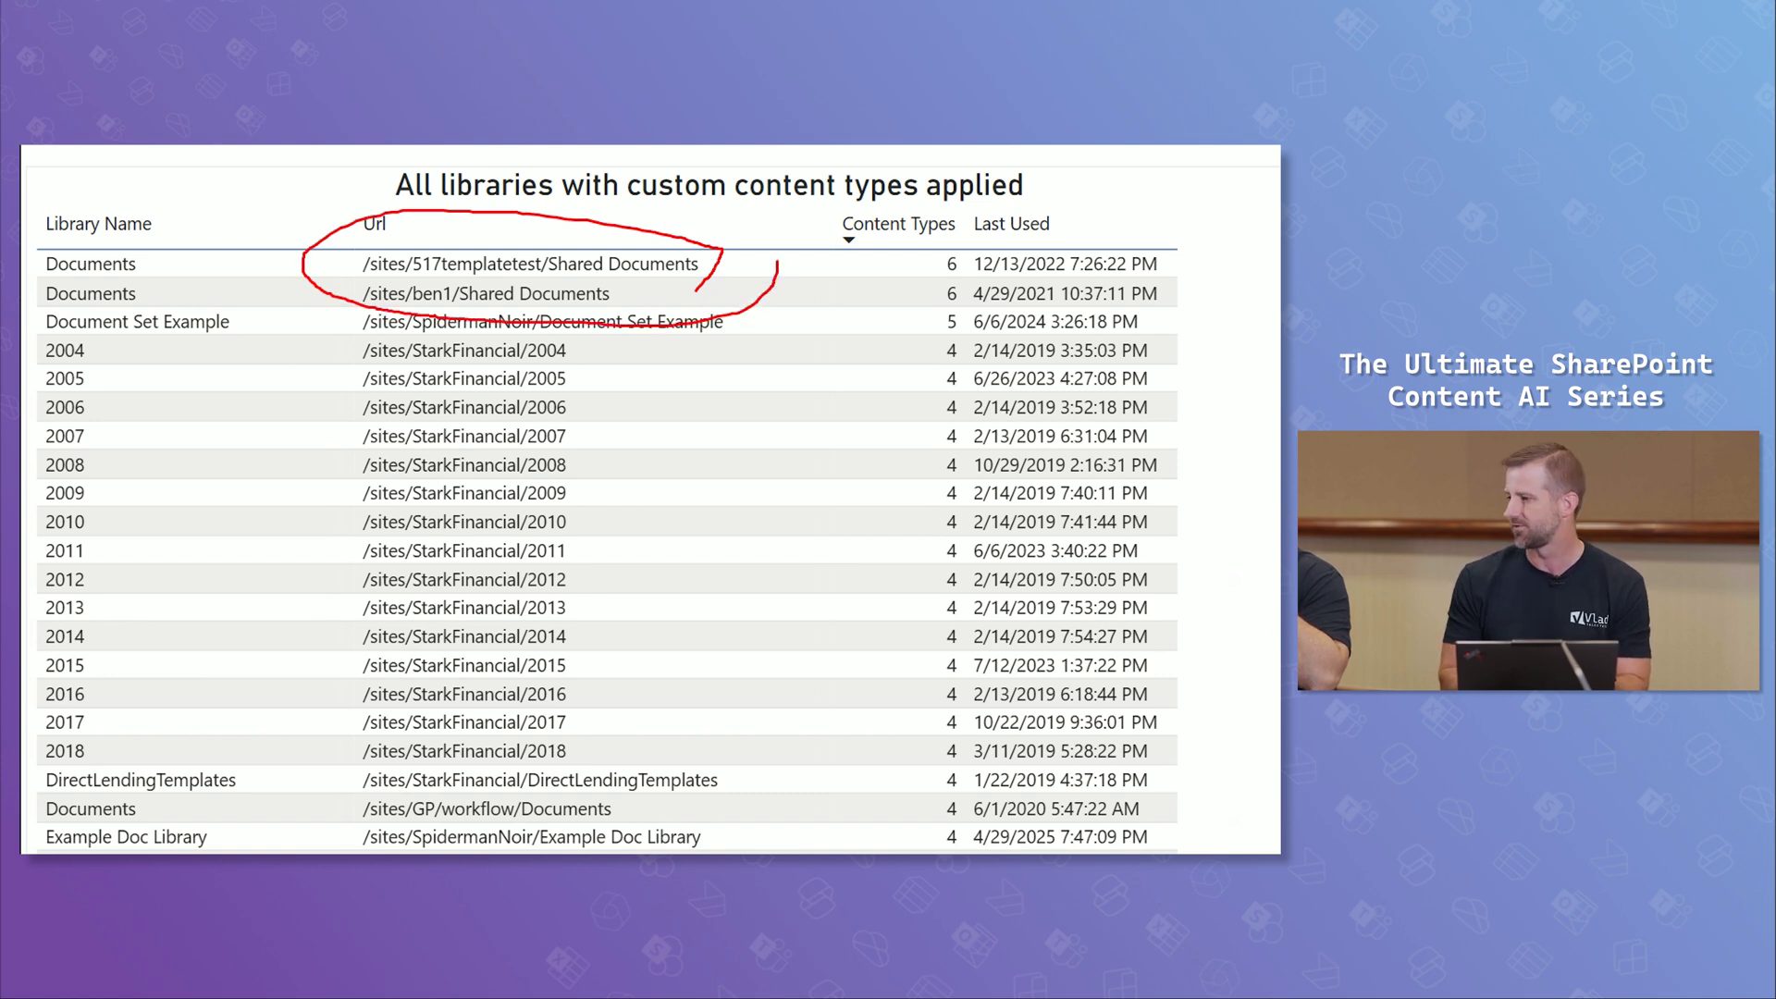
pyautogui.press('Escape')
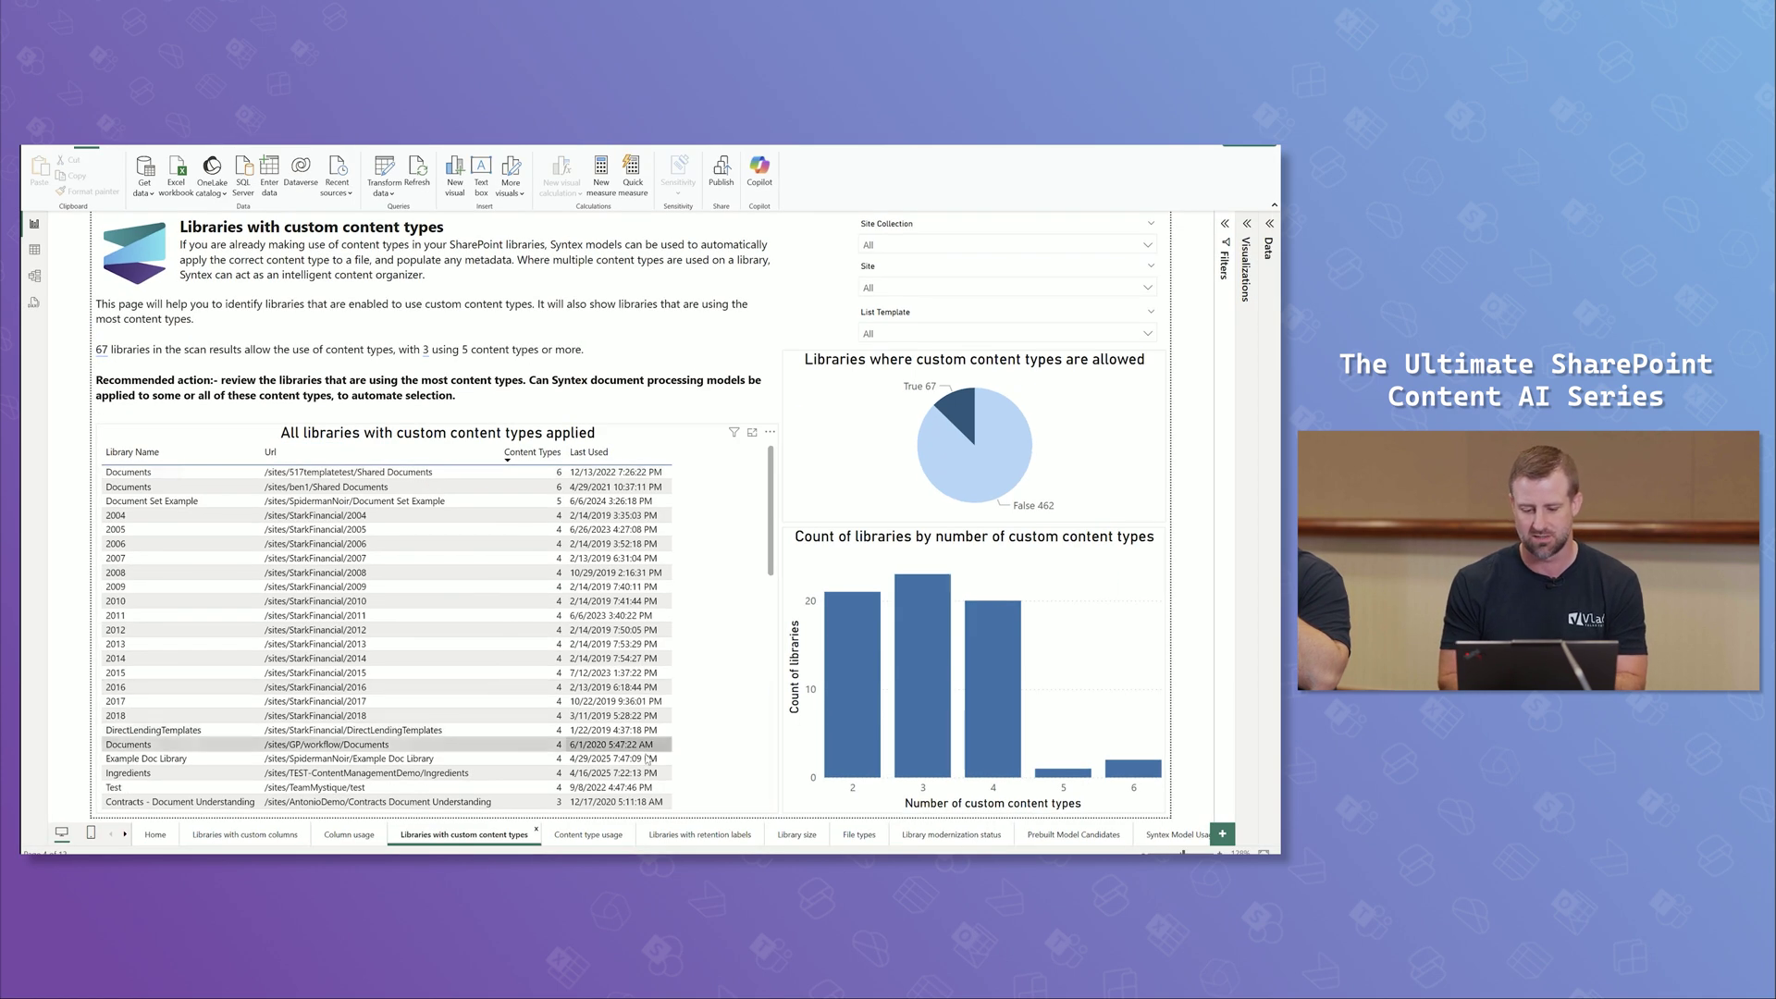
pyautogui.click(795, 835)
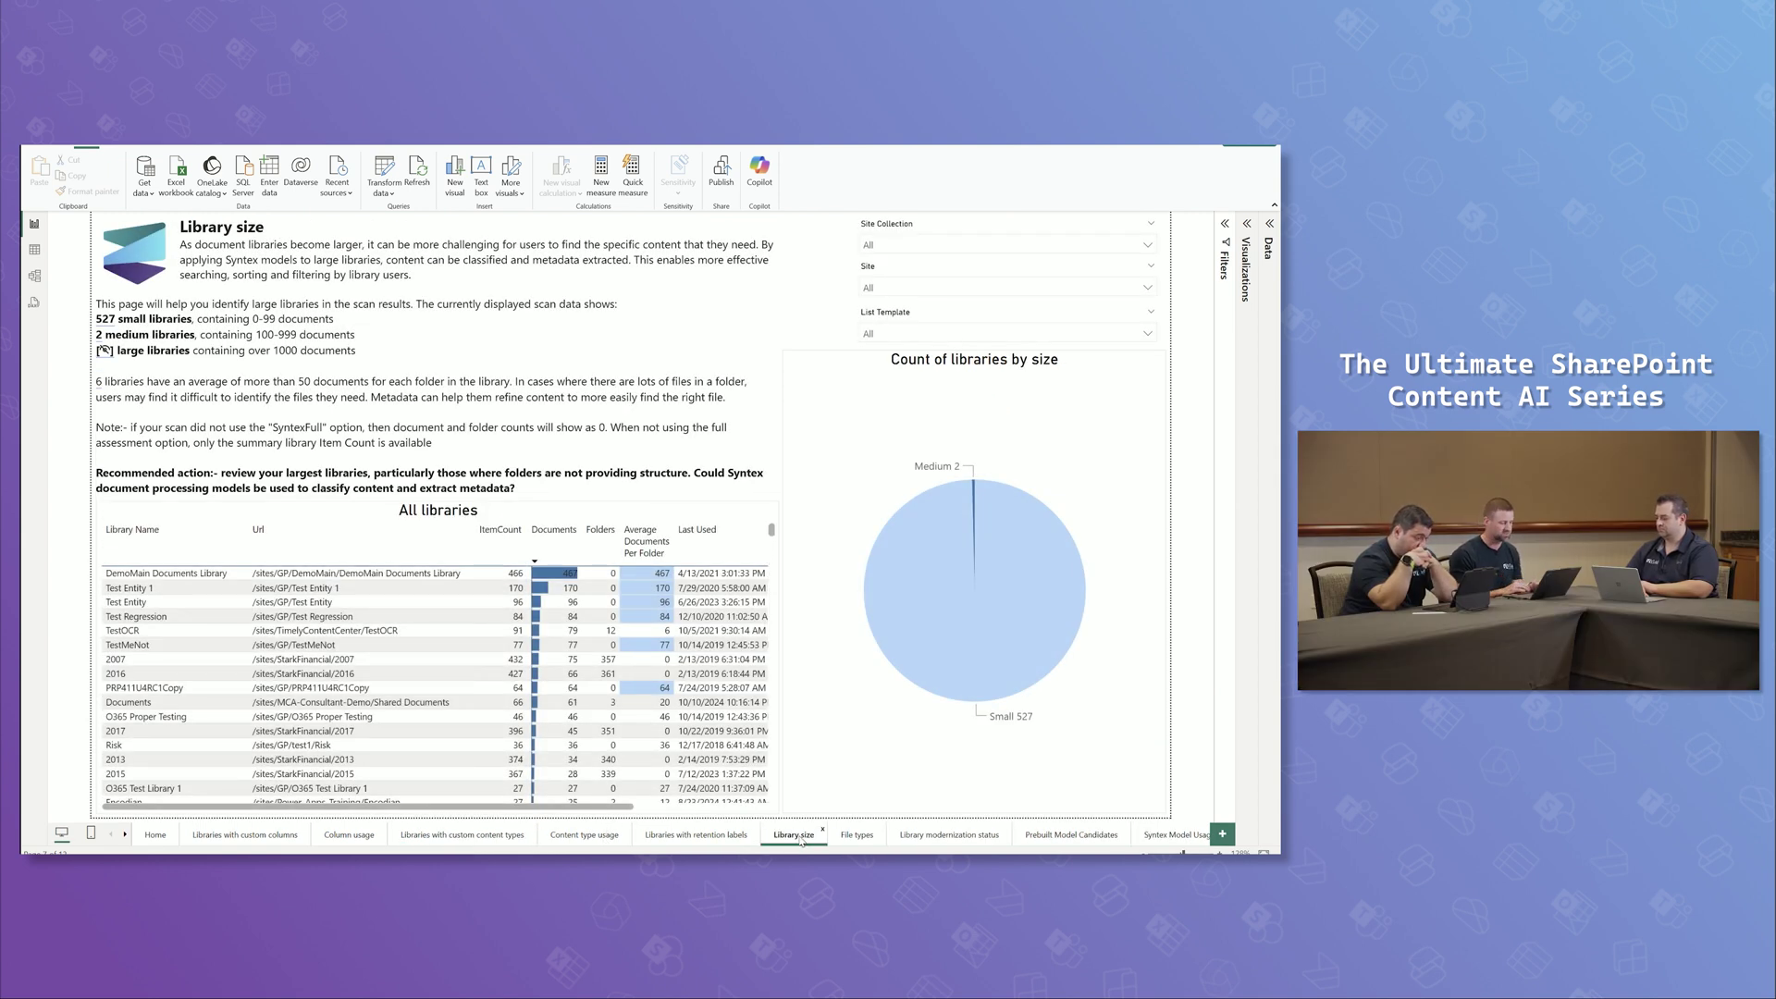
pyautogui.click(1068, 836)
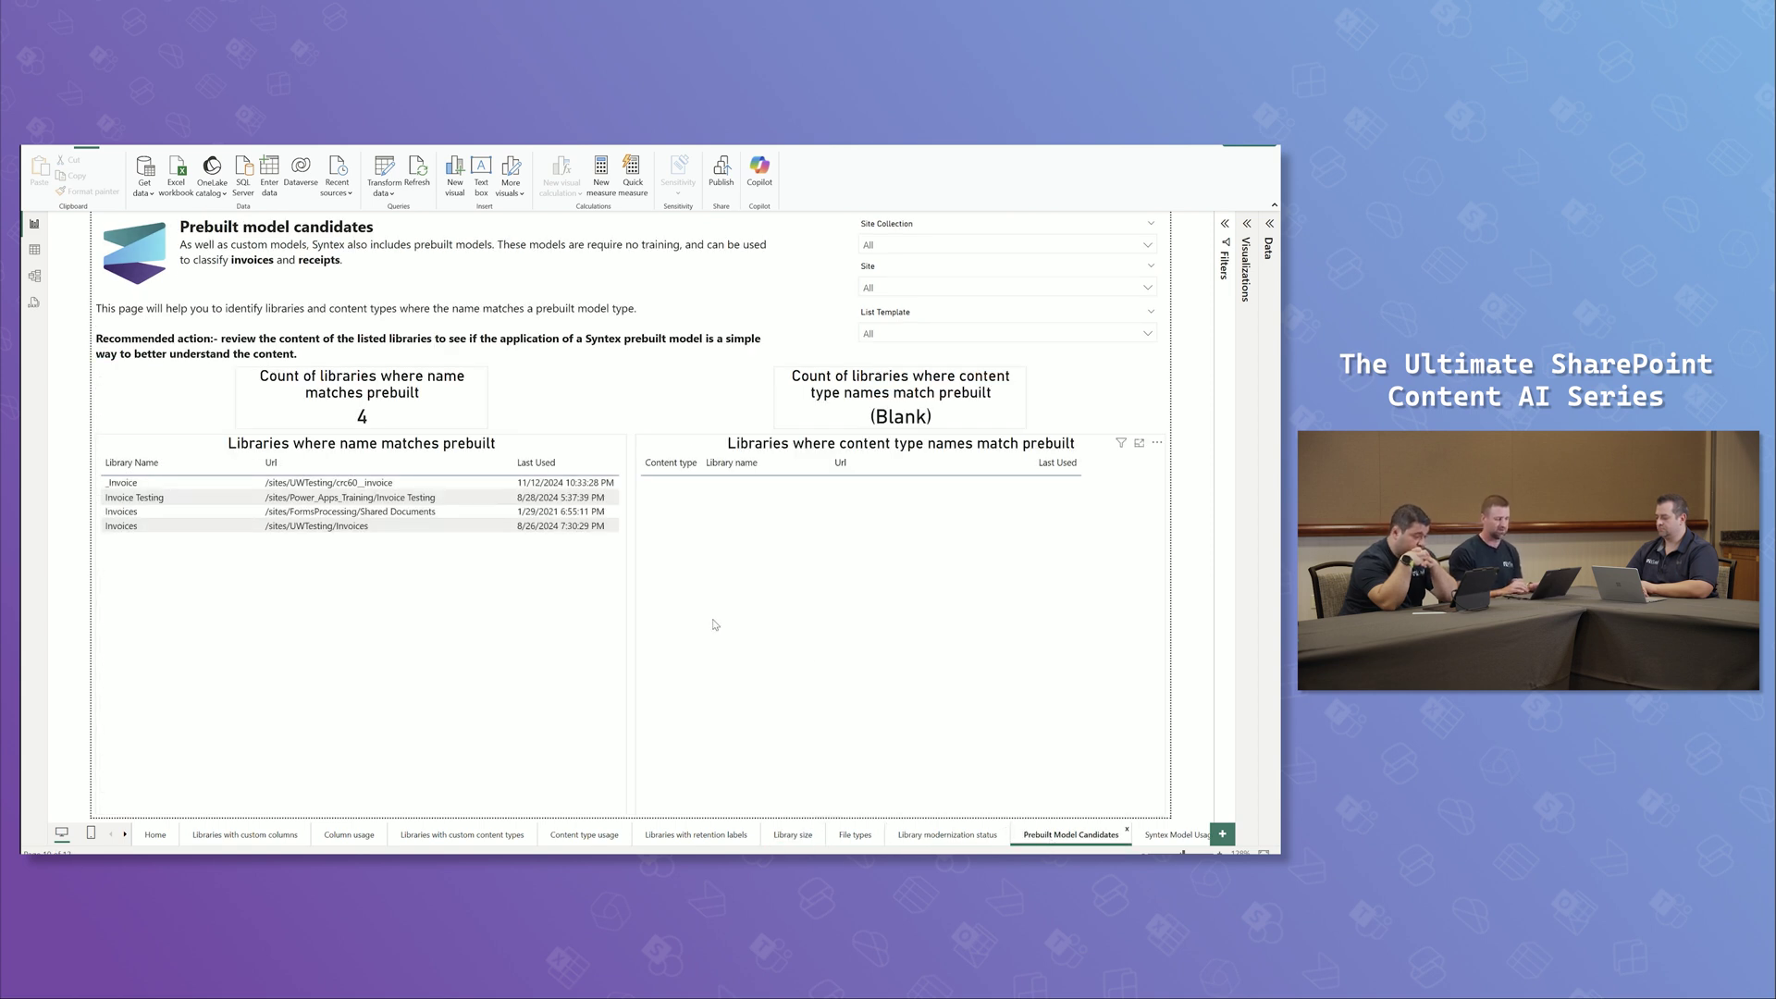